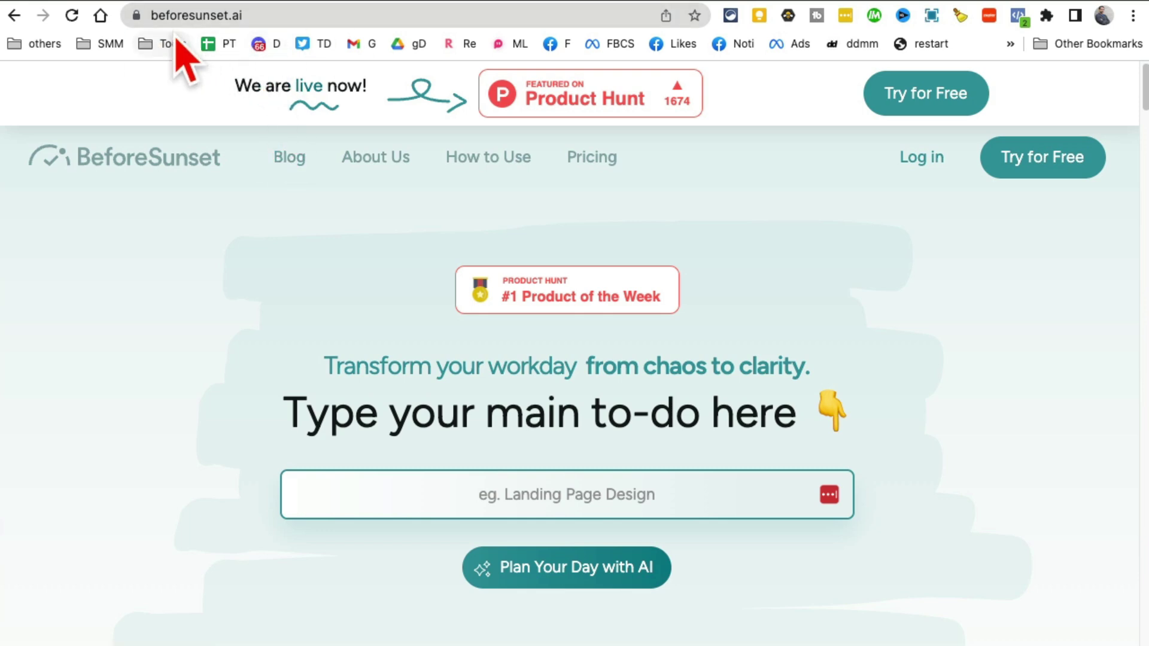
Step: Highlight the BeforeSunset AI address and heading, then enter 'record some tiktok videos' as the main to-do
{"action": "left_click", "coordinate": [260, 16]}
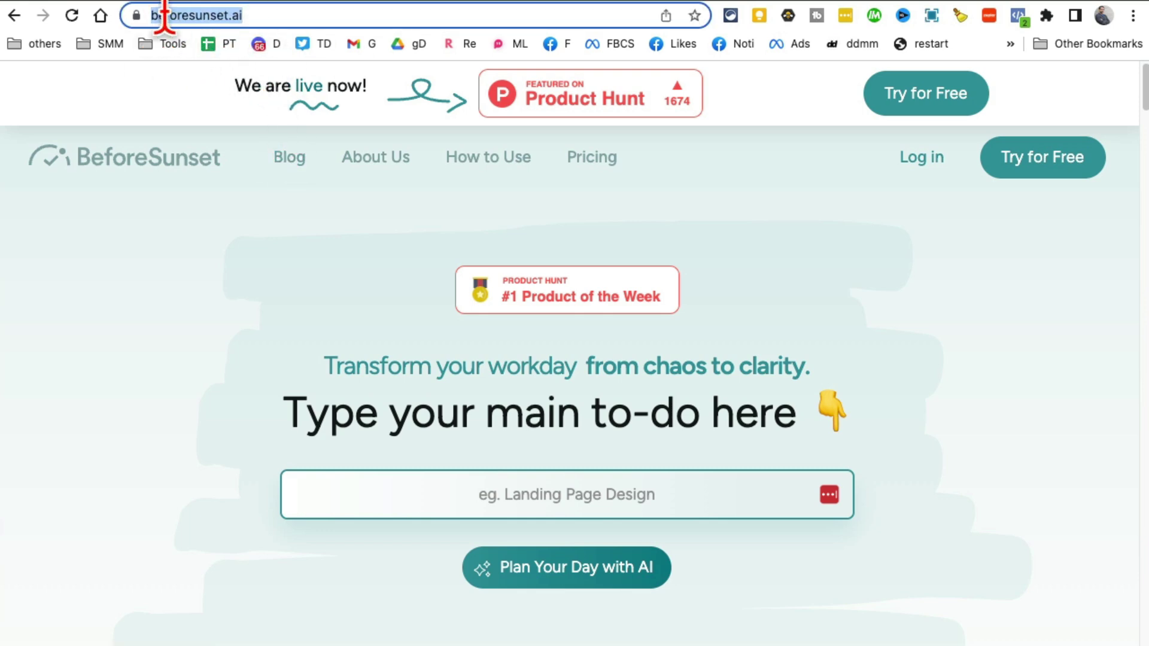
{"action": "scroll", "coordinate": [663, 395], "scroll_direction": "down", "scroll_amount": 5}
{"action": "scroll", "coordinate": [688, 403], "scroll_direction": "up", "scroll_amount": 2}
{"action": "scroll", "coordinate": [688, 403], "scroll_direction": "up", "scroll_amount": 2}
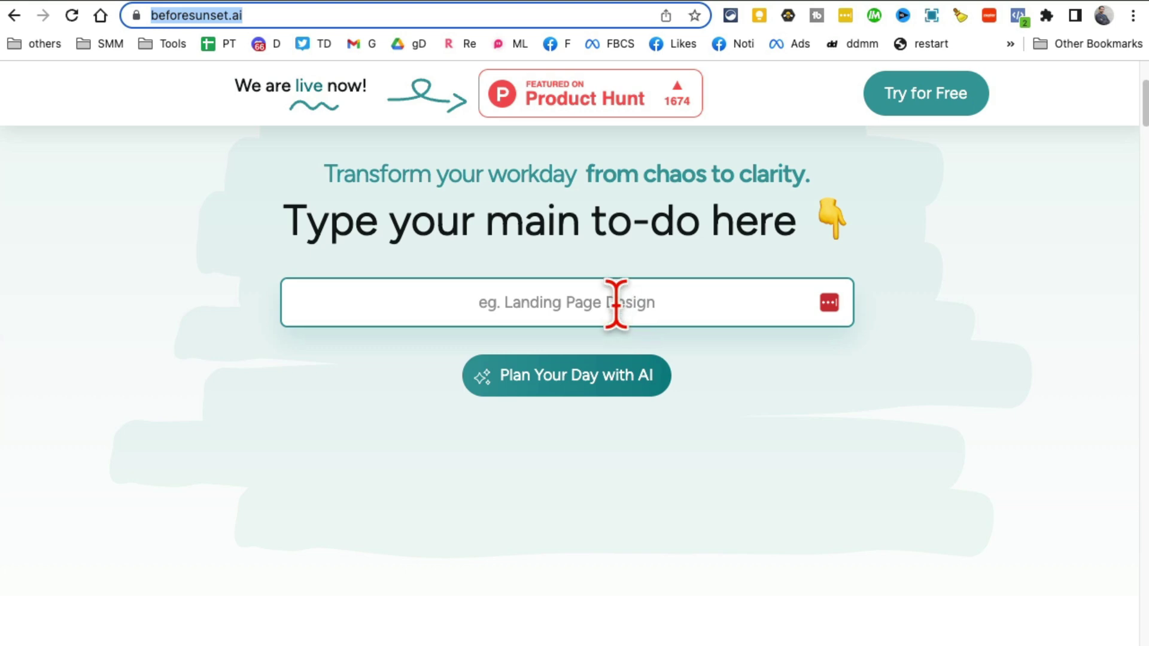
{"action": "left_click_drag", "start_coordinate": [330, 220], "coordinate": [729, 236]}
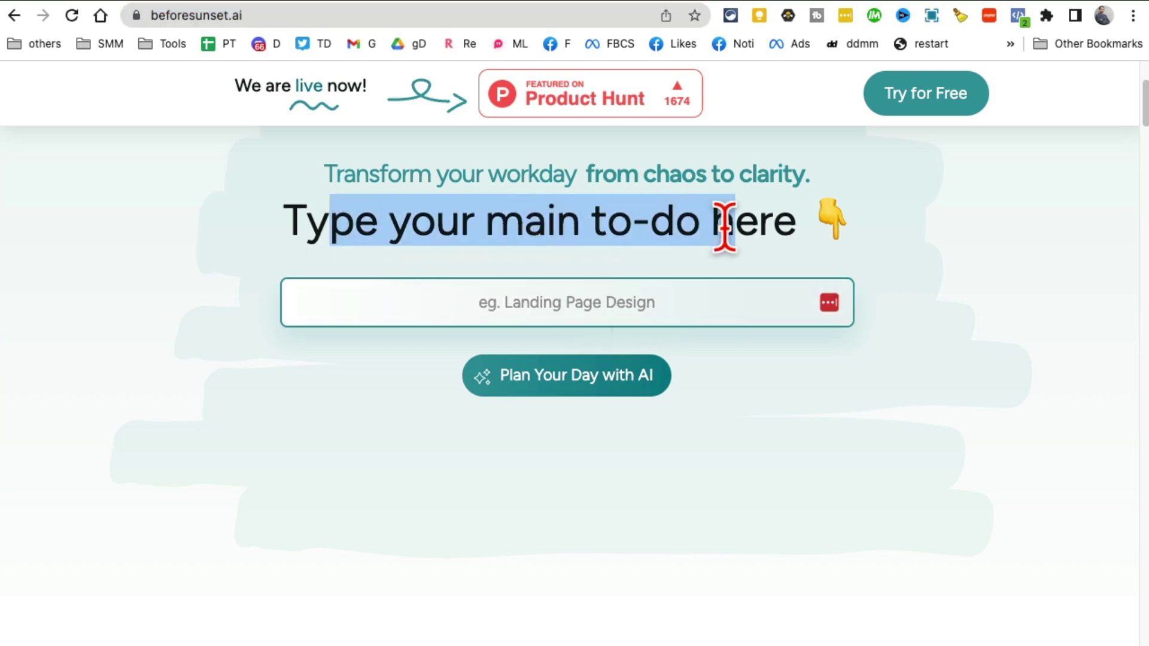
{"action": "left_click", "coordinate": [558, 313]}
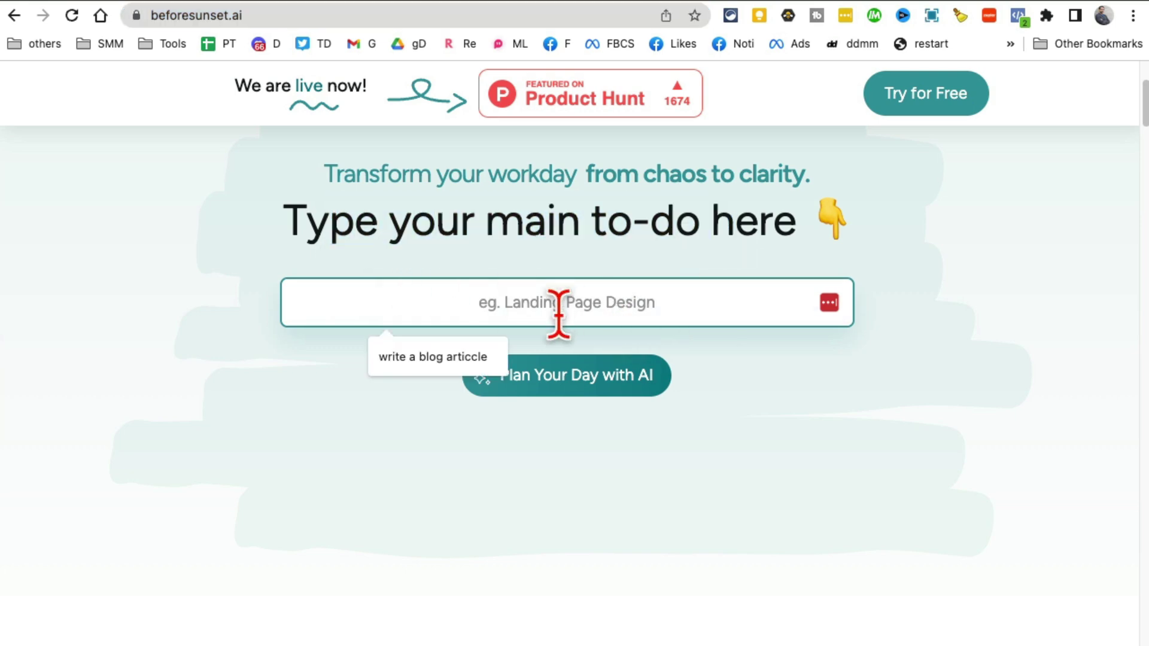
{"action": "type", "text": "record some tiktok videos"}
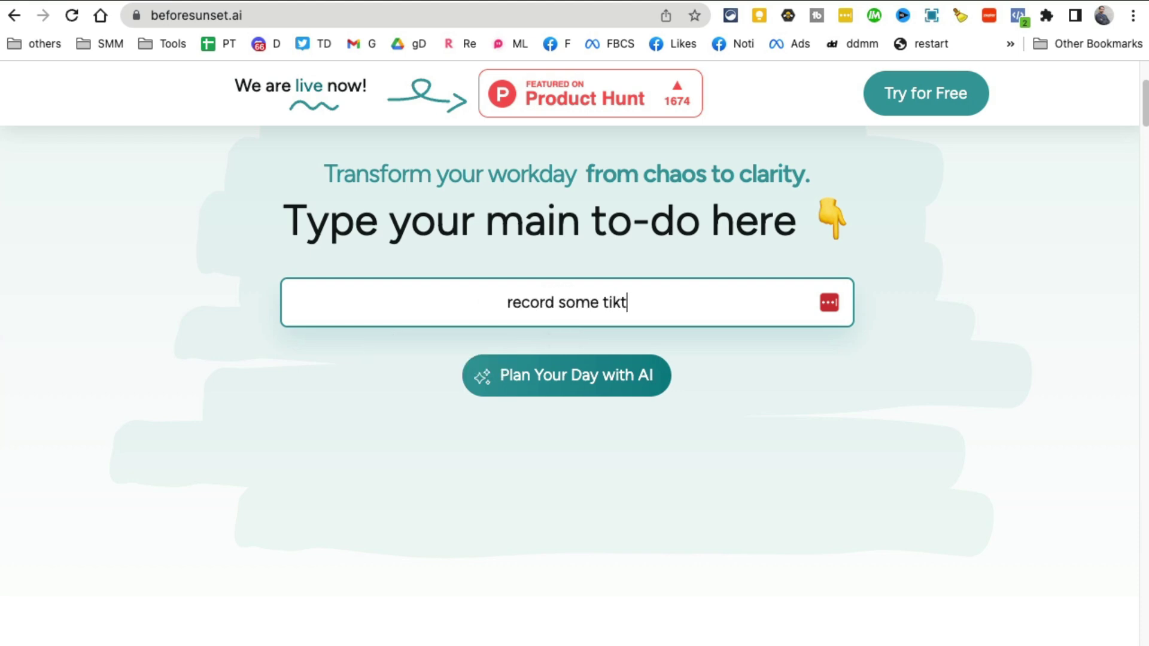
Step: Plan the day from the main to-do, then add 'go to the gym' and 'record tiktok. videos' as tasks
{"action": "left_click", "coordinate": [589, 388]}
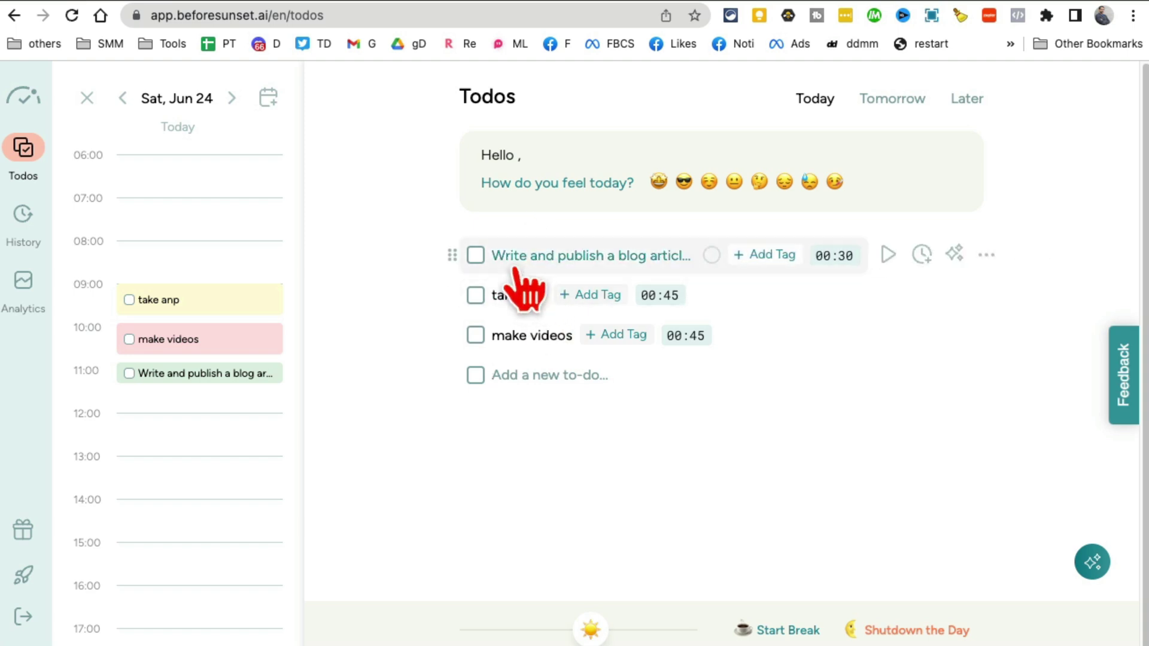
{"action": "mouse_move", "coordinate": [532, 335]}
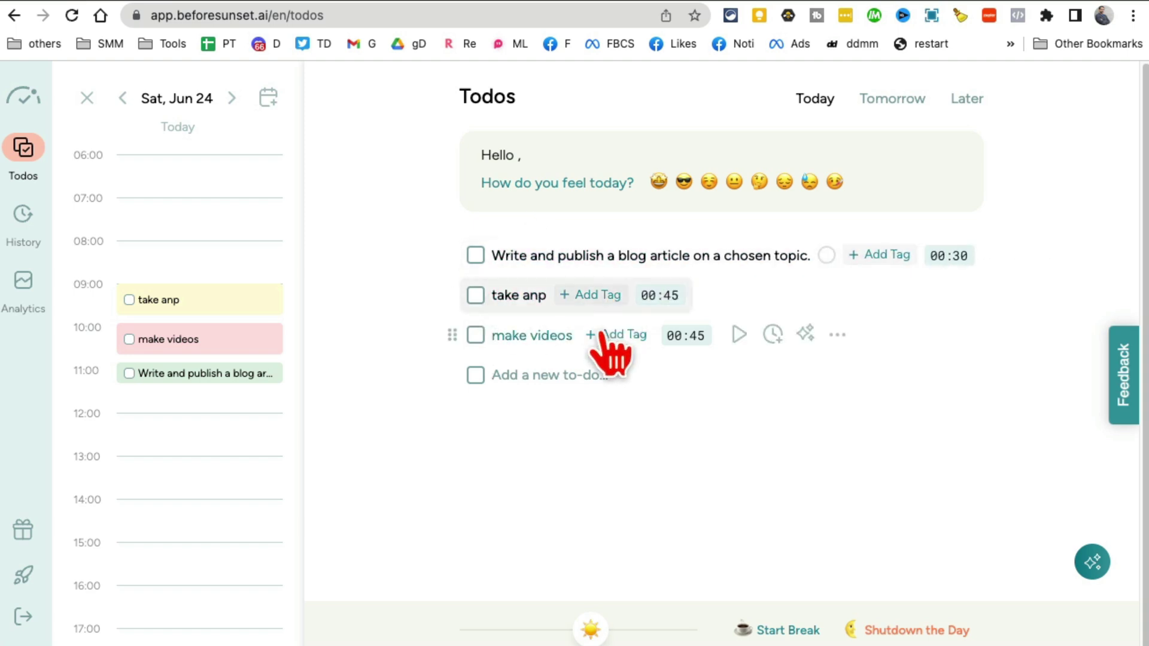
{"action": "left_click", "coordinate": [572, 370]}
{"action": "type", "text": "go to the gym"}
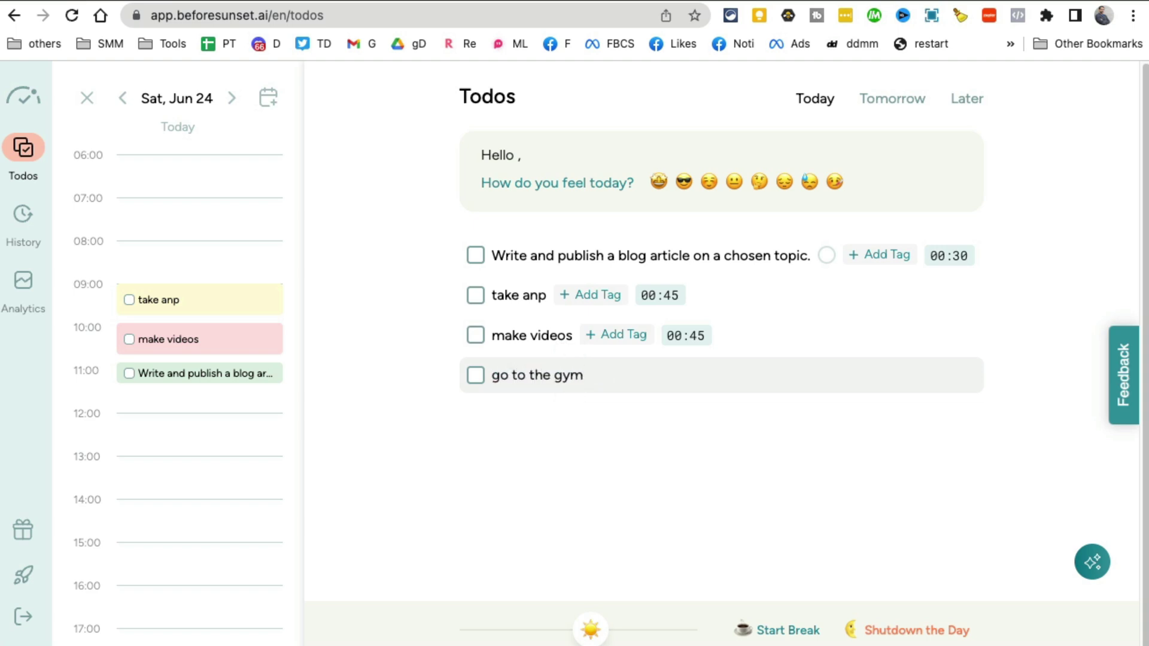
{"action": "key", "text": "Return"}
{"action": "type", "text": "record tiktok. videos"}
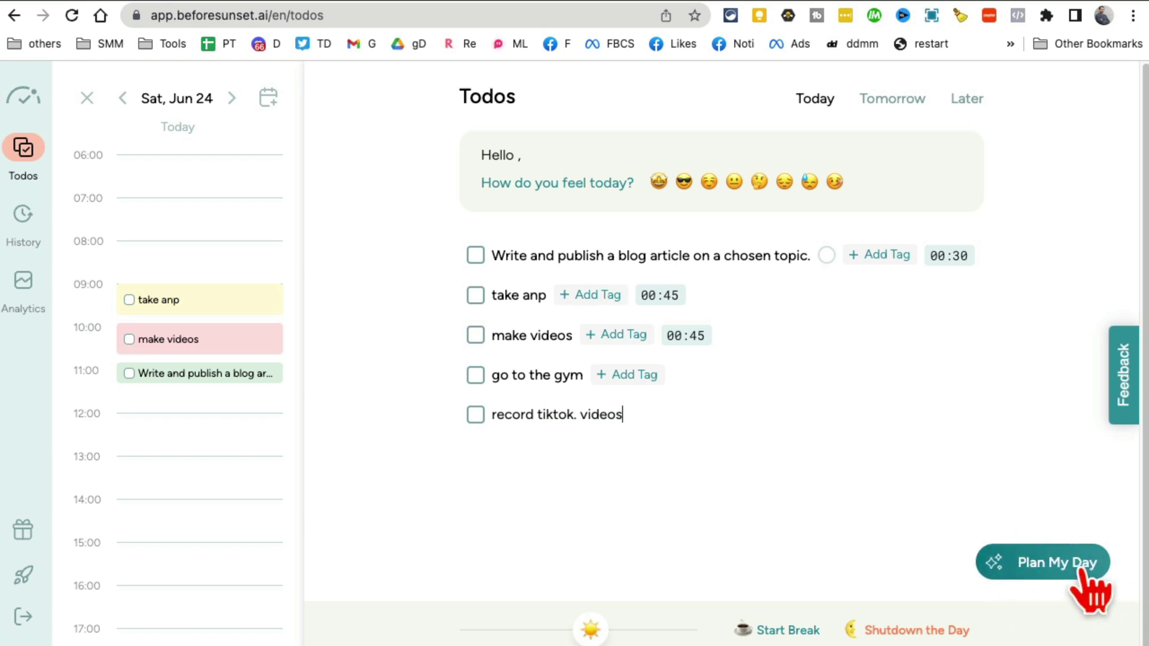
Step: Have AI schedule the day, then check off 'go to the gym' and 'take anp'
{"action": "left_click", "coordinate": [1079, 573]}
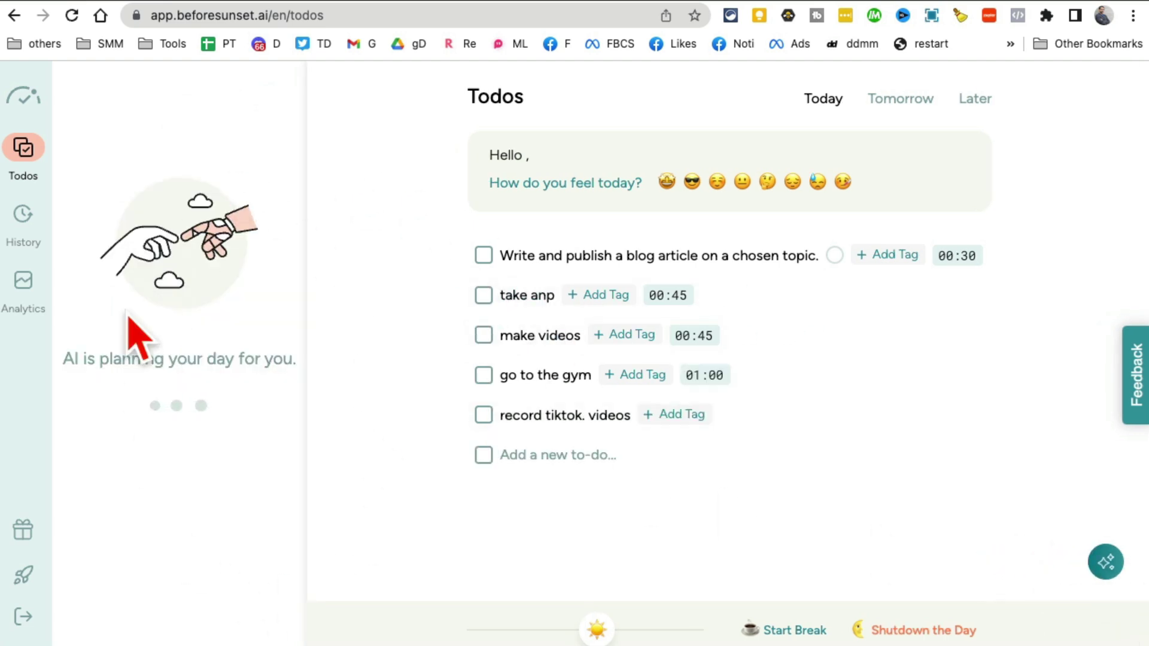
{"action": "scroll", "coordinate": [210, 423], "scroll_direction": "down", "scroll_amount": 2}
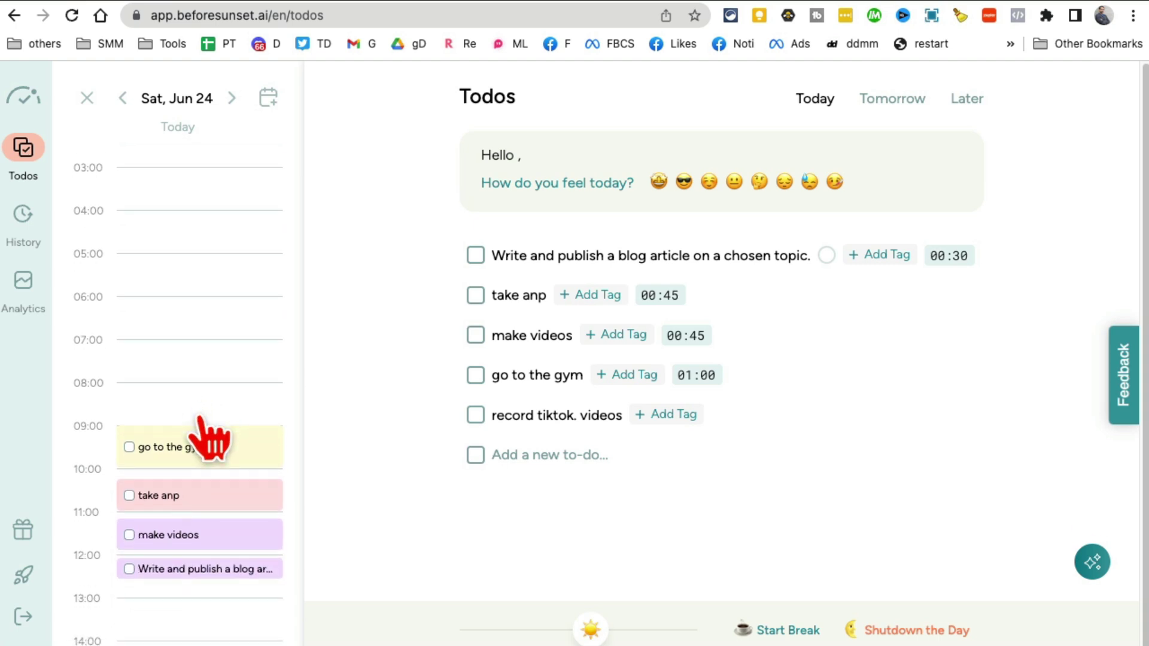
{"action": "scroll", "coordinate": [210, 435], "scroll_direction": "down", "scroll_amount": 2}
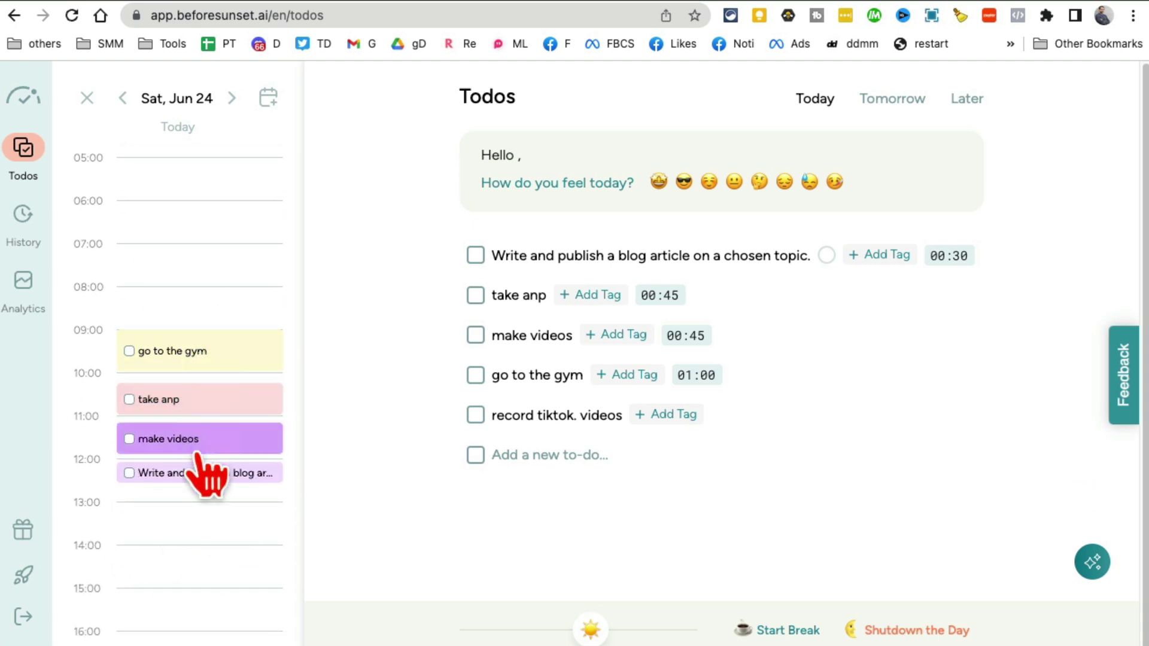
{"action": "mouse_move", "coordinate": [557, 415]}
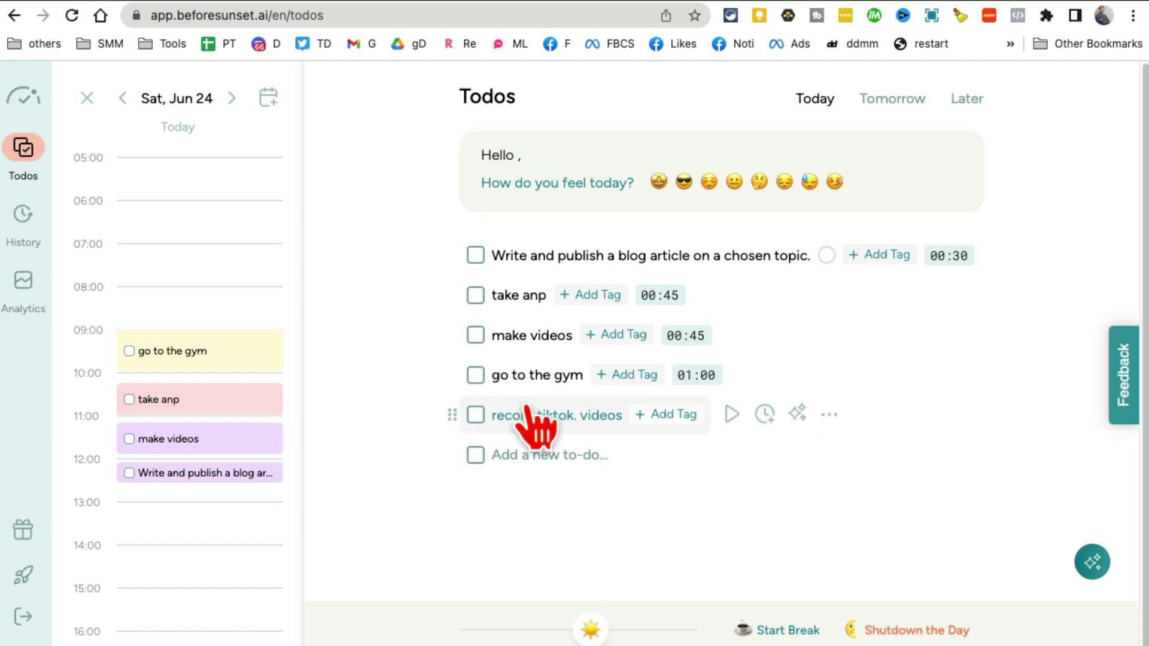
{"action": "left_click", "coordinate": [475, 376]}
{"action": "mouse_move", "coordinate": [538, 374]}
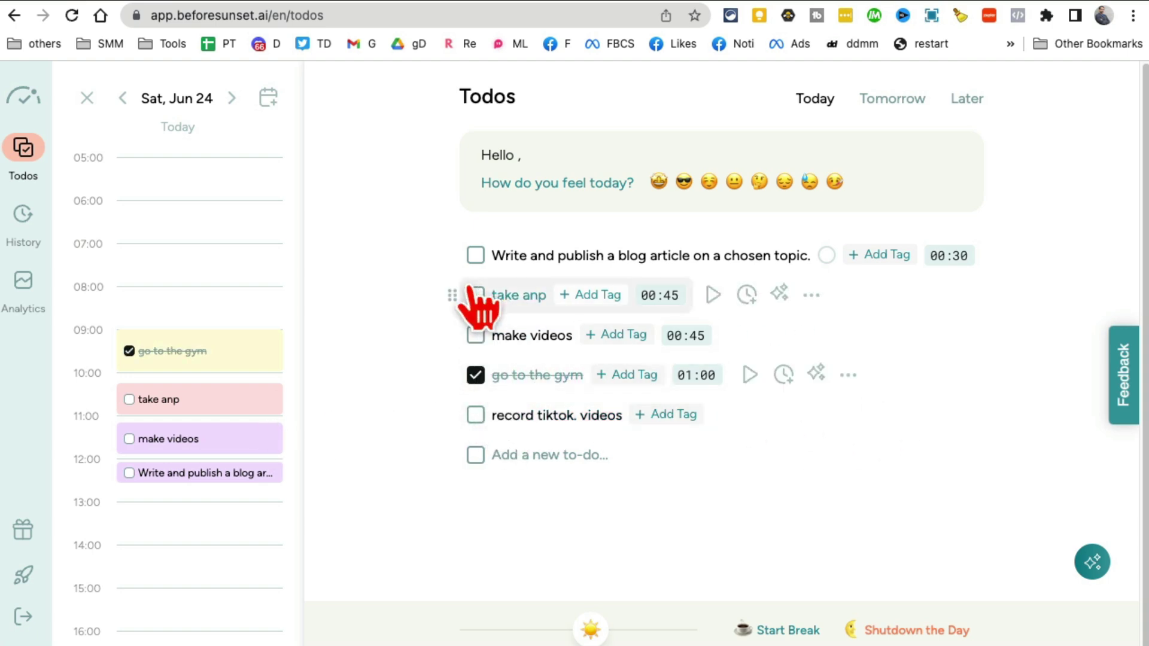
{"action": "left_click", "coordinate": [474, 296]}
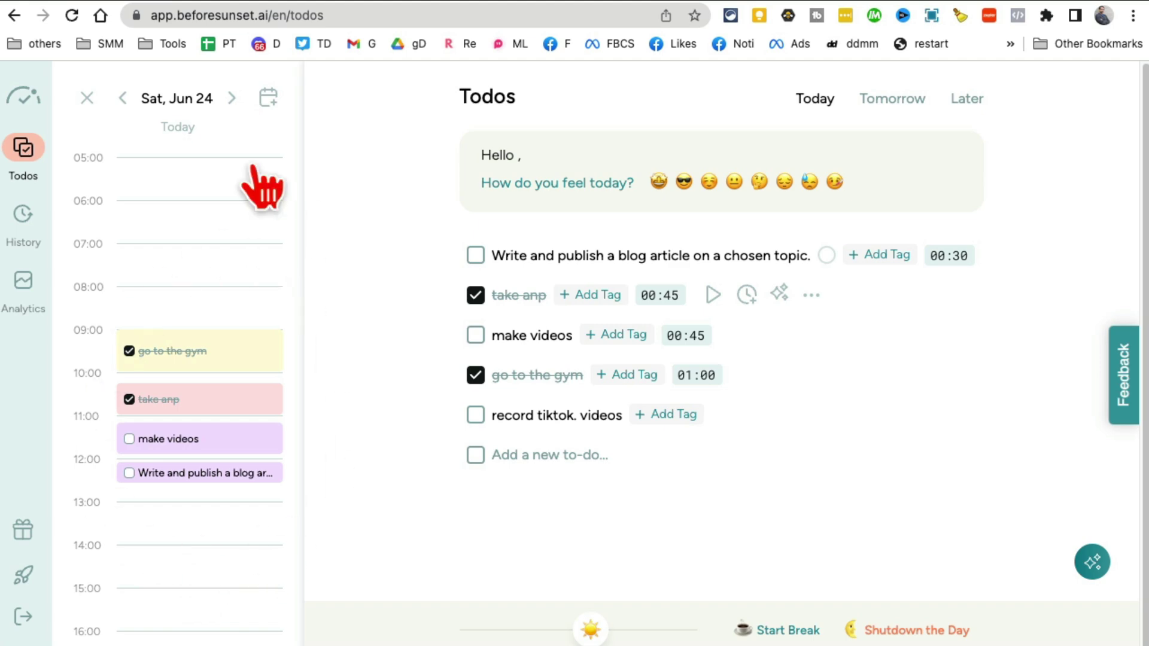
Step: Load the Plan My Road Trips site fresh and highlight its road trip title
{"action": "left_click", "coordinate": [222, 42]}
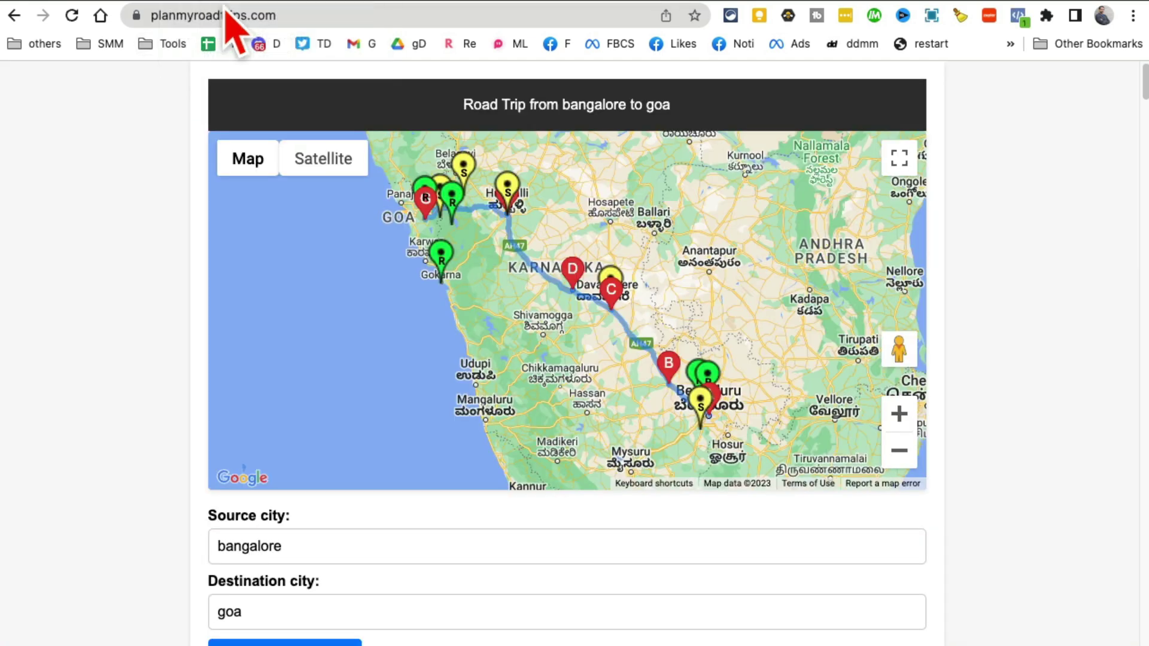
{"action": "scroll", "coordinate": [531, 282], "scroll_direction": "up", "scroll_amount": 1}
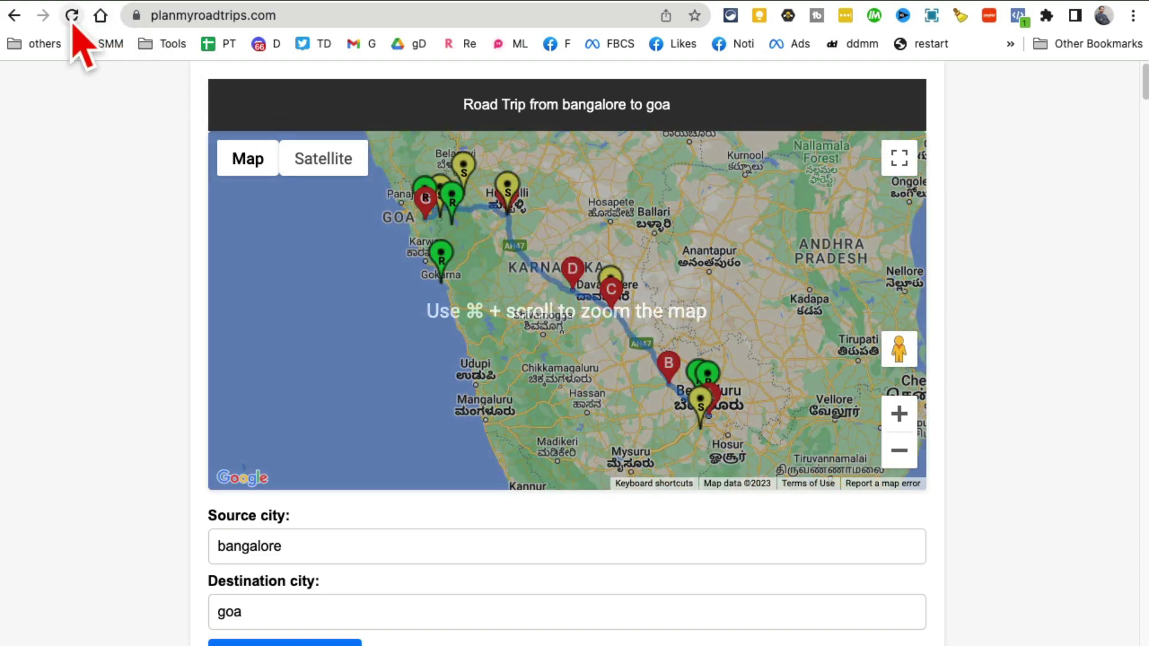
{"action": "left_click", "coordinate": [72, 16]}
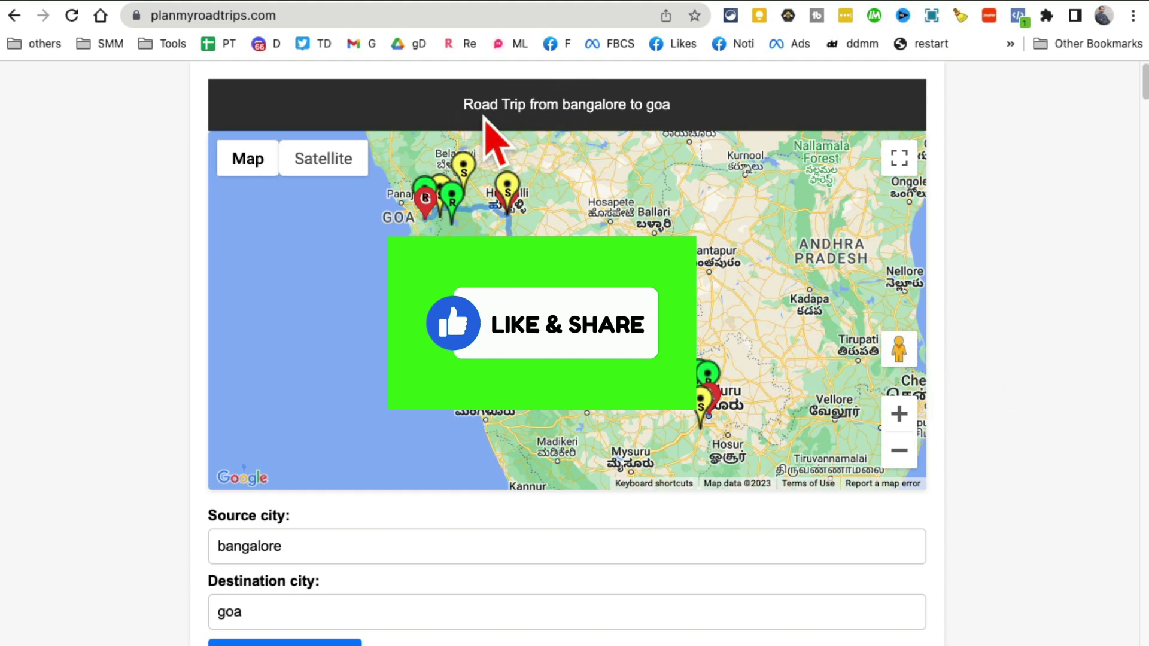
{"action": "left_click_drag", "start_coordinate": [464, 106], "coordinate": [699, 142]}
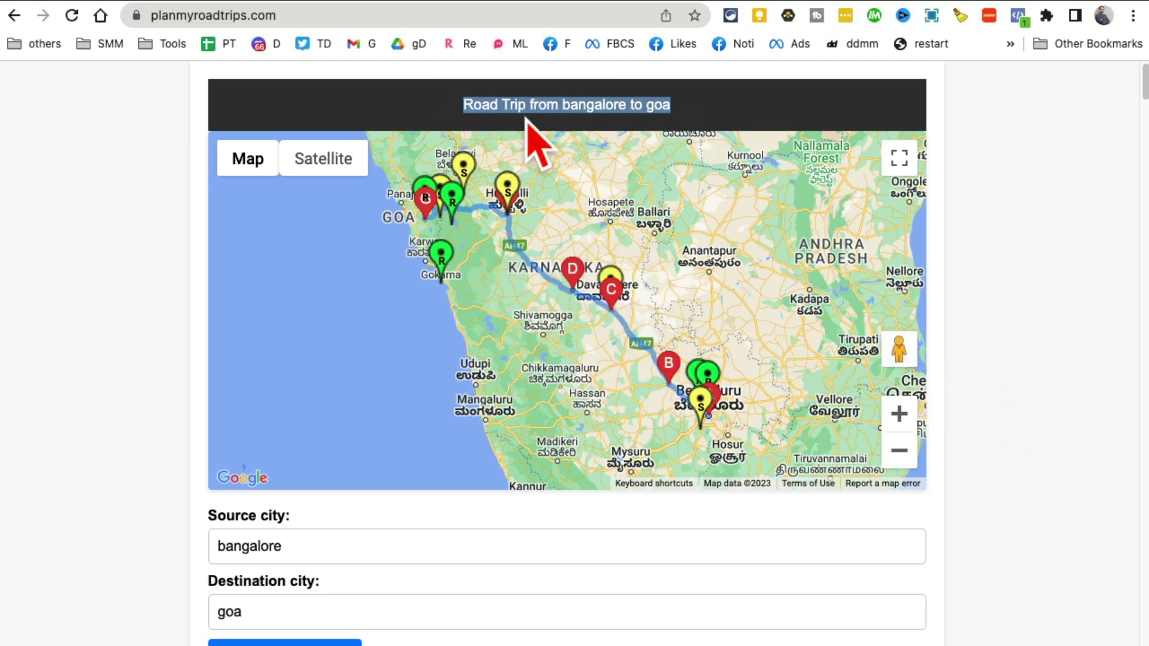
{"action": "scroll", "coordinate": [1009, 456], "scroll_direction": "down", "scroll_amount": 3}
Step: Replace the source city with dallas and the destination goa with chicago
{"action": "left_click", "coordinate": [343, 355]}
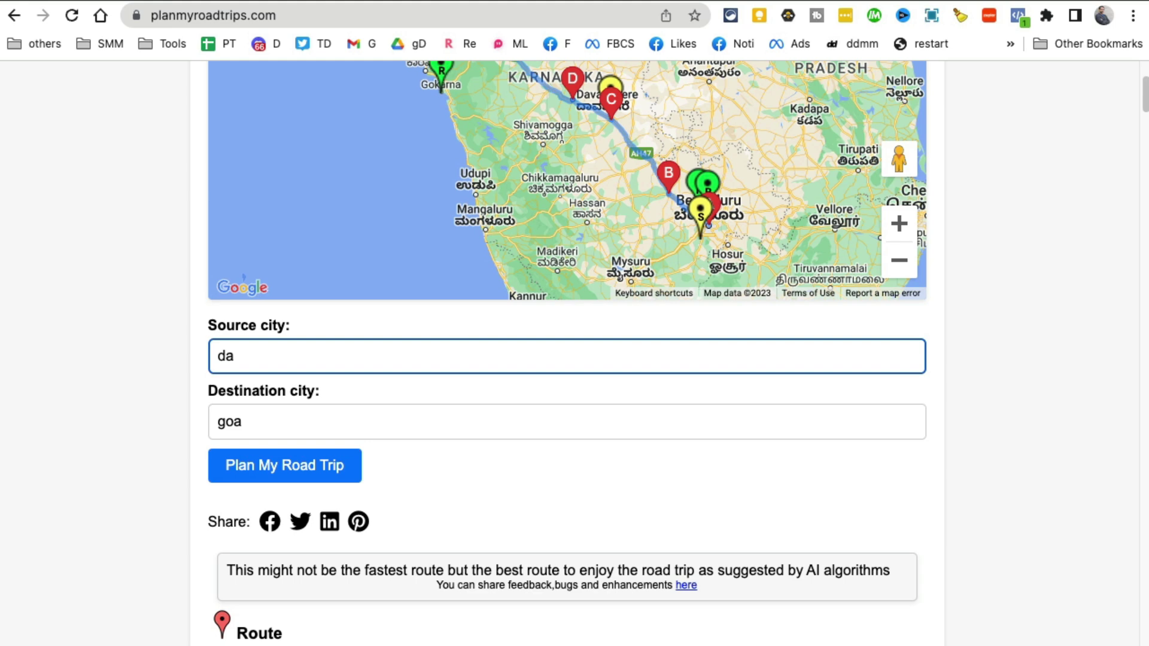
{"action": "double_click", "coordinate": [344, 418]}
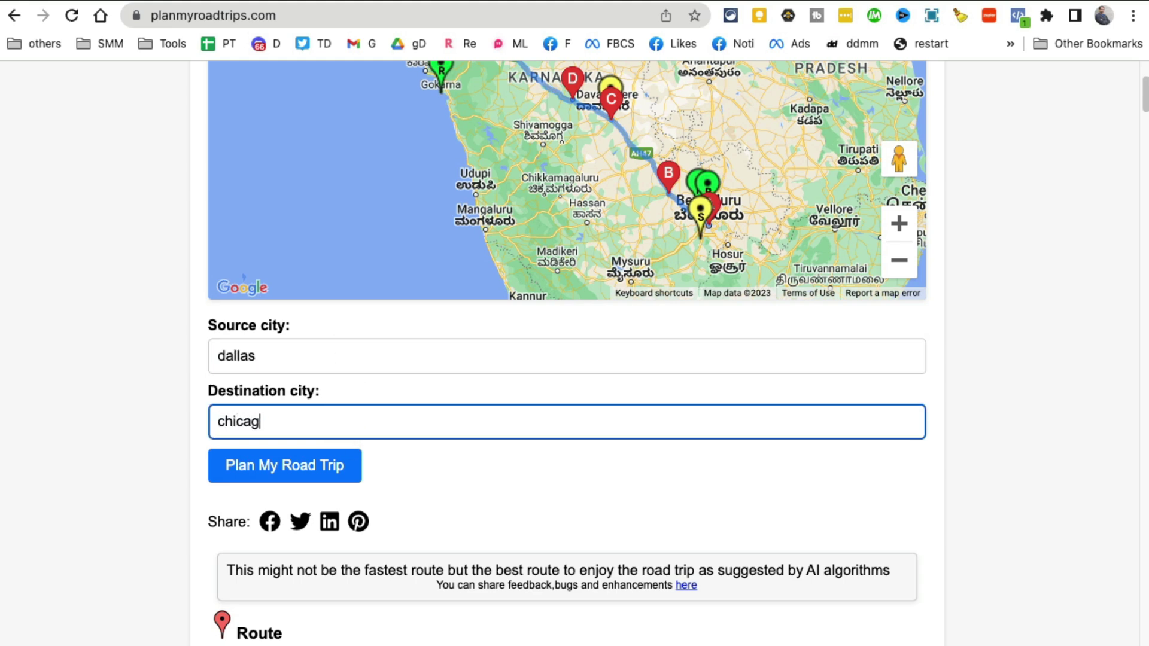
{"action": "scroll", "coordinate": [700, 529], "scroll_direction": "down", "scroll_amount": 2}
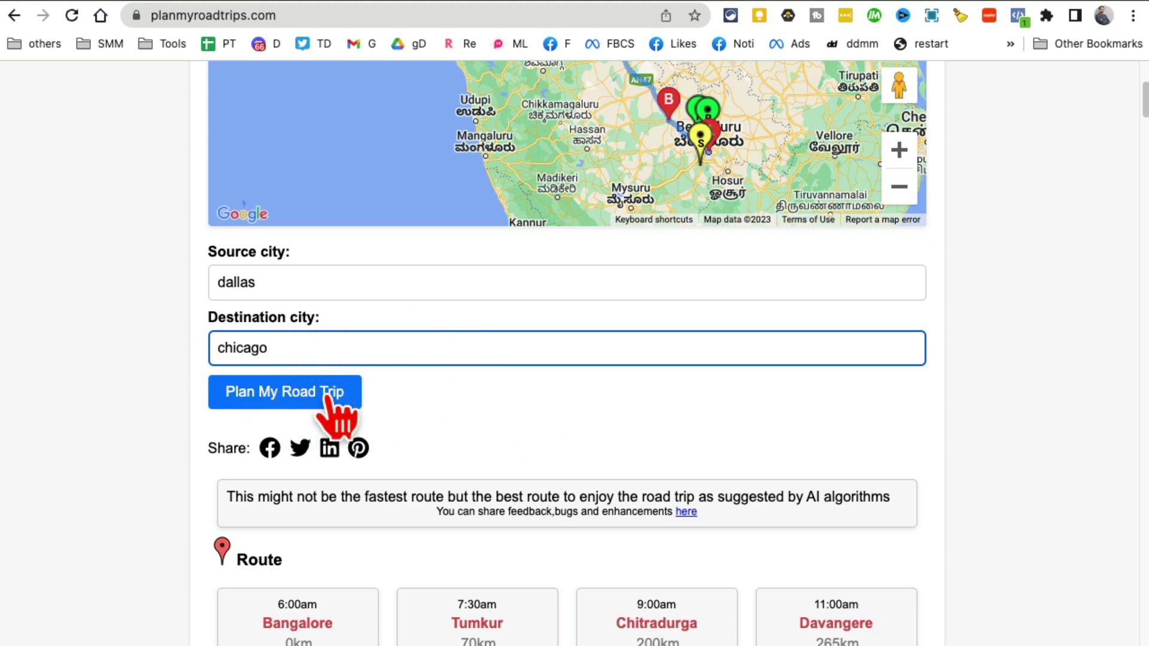
Step: Plan the Dallas-to-Chicago trip and dismiss the shareable-link popup to see the route stops
{"action": "left_click", "coordinate": [267, 402]}
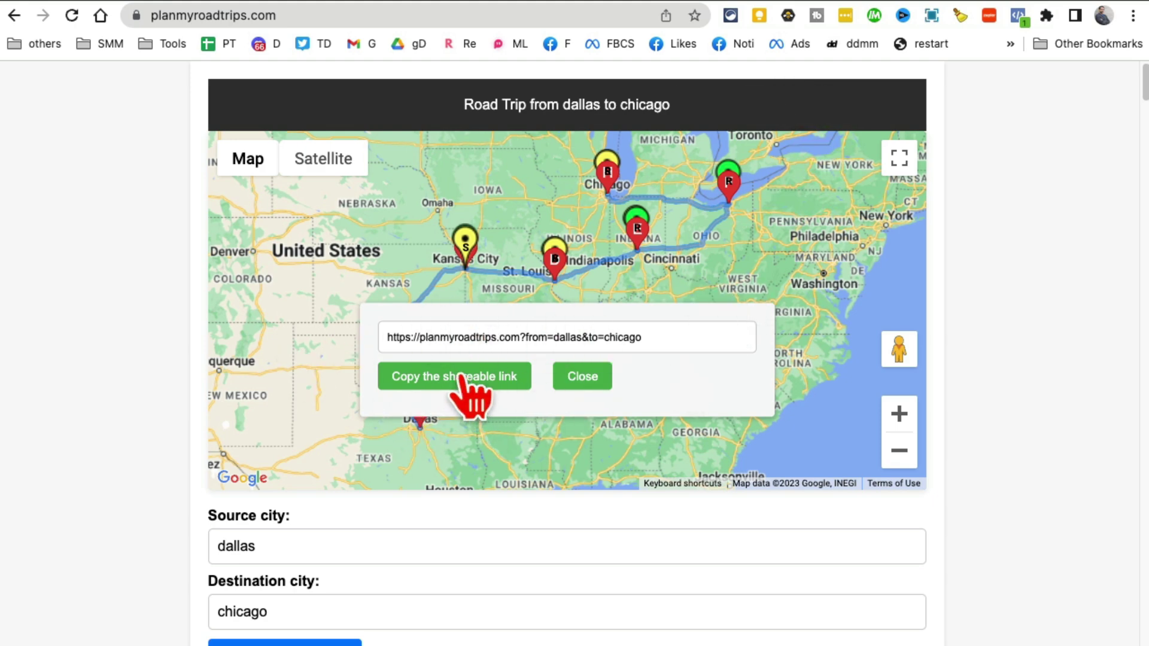
{"action": "scroll", "coordinate": [653, 461], "scroll_direction": "down", "scroll_amount": 1}
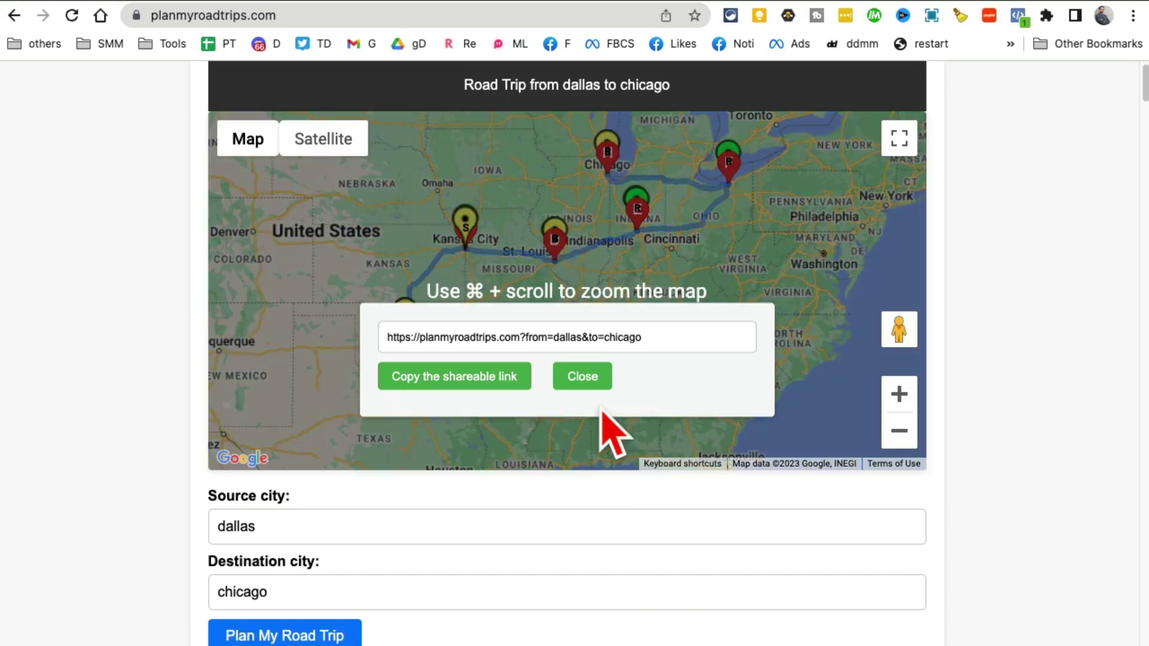
{"action": "left_click", "coordinate": [583, 375]}
{"action": "scroll", "coordinate": [738, 436], "scroll_direction": "down", "scroll_amount": 5}
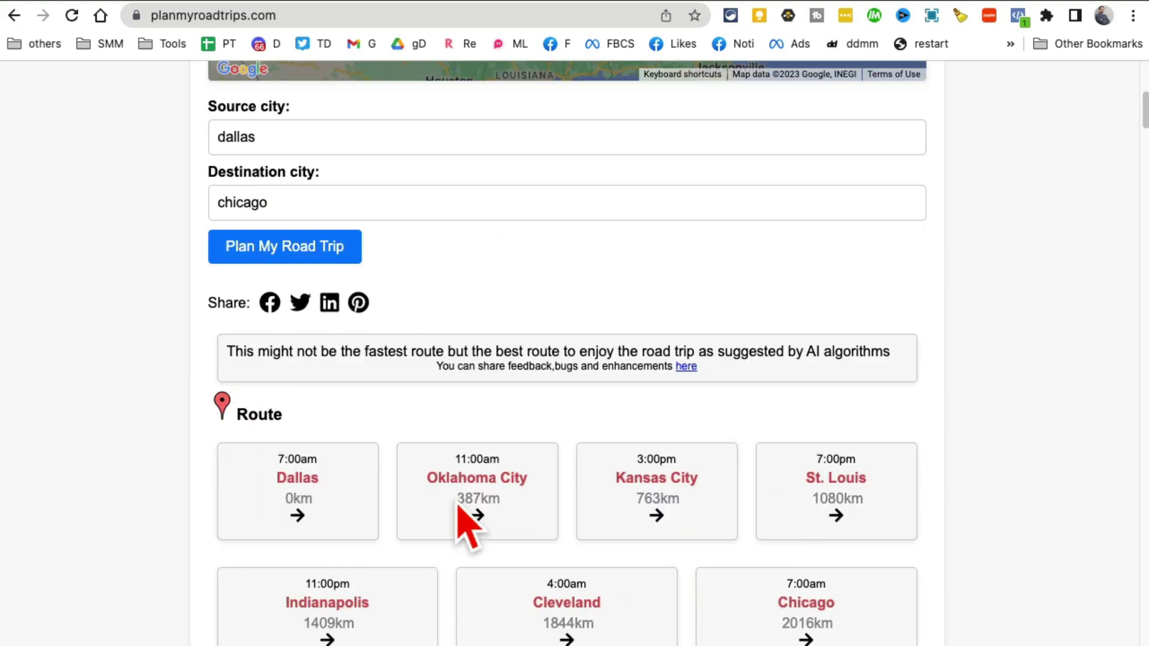
{"action": "scroll", "coordinate": [499, 480], "scroll_direction": "up", "scroll_amount": 5}
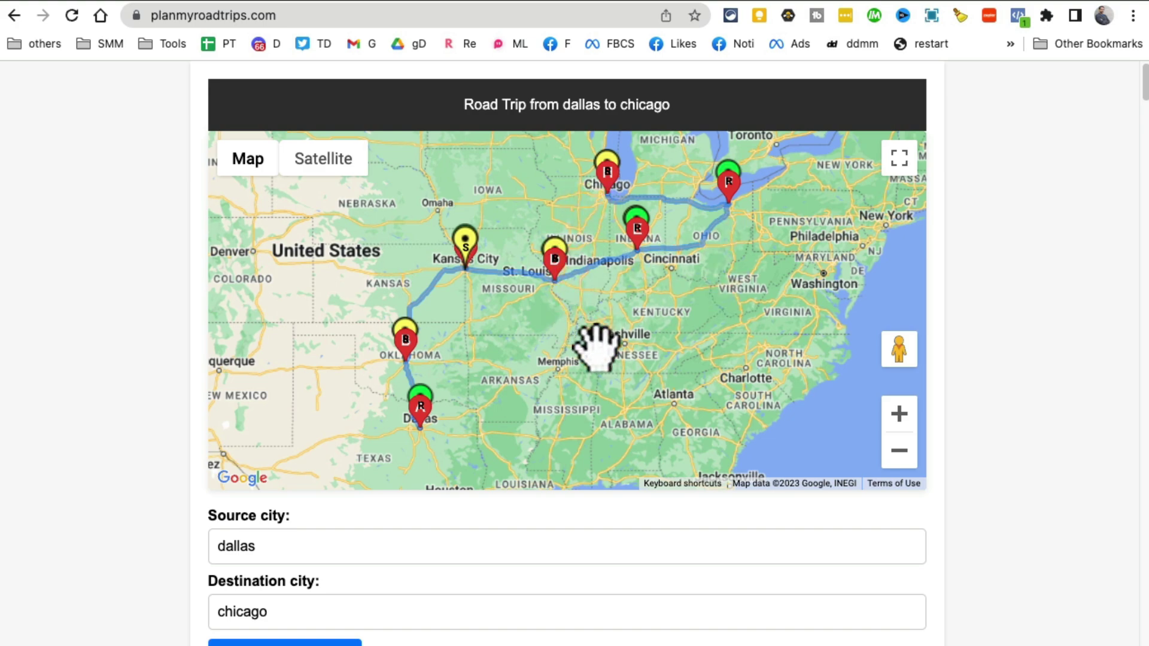
{"action": "scroll", "coordinate": [1027, 471], "scroll_direction": "down", "scroll_amount": 5}
{"action": "scroll", "coordinate": [520, 308], "scroll_direction": "down", "scroll_amount": 1}
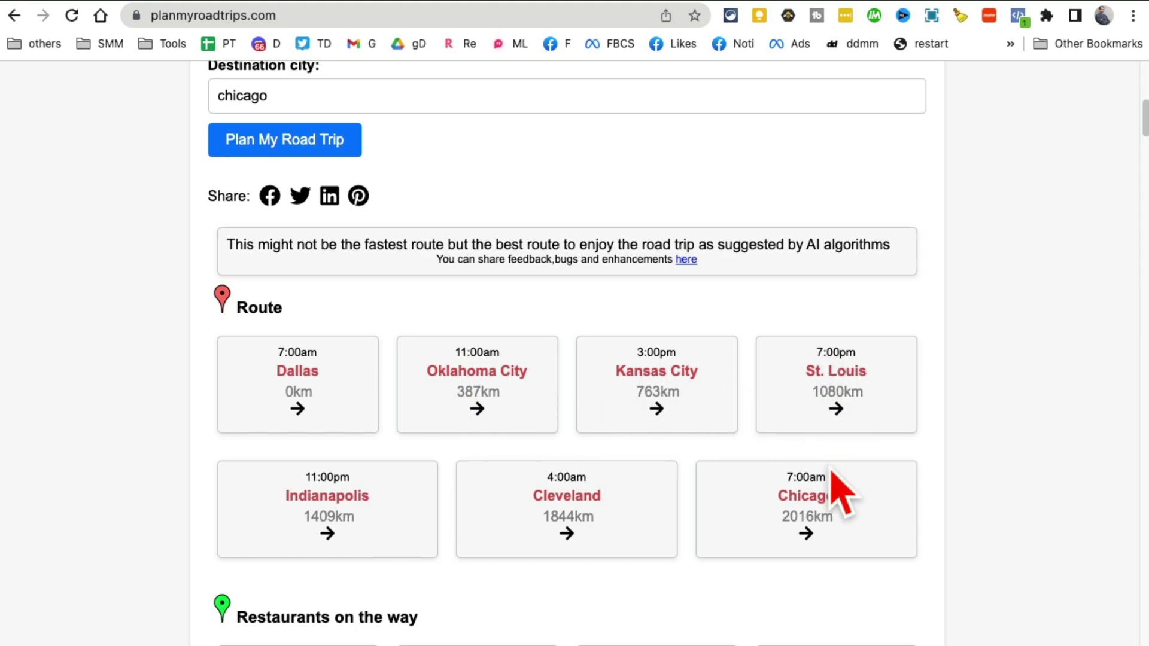
{"action": "scroll", "coordinate": [974, 500], "scroll_direction": "down", "scroll_amount": 5}
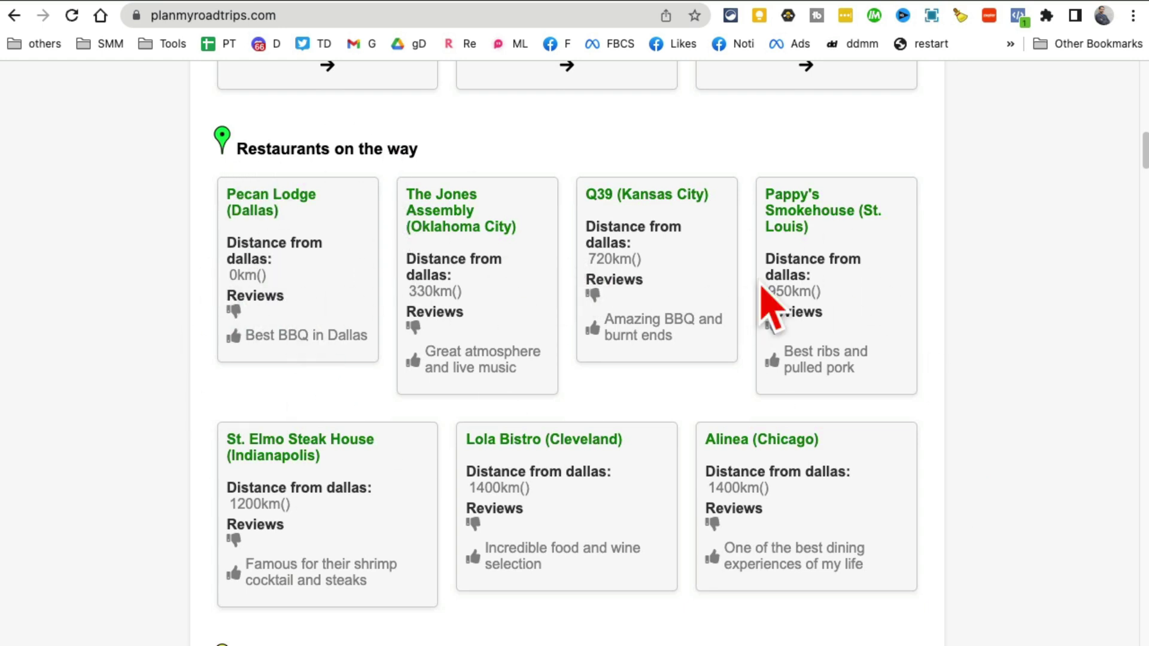
{"action": "scroll", "coordinate": [1056, 385], "scroll_direction": "down", "scroll_amount": 1}
{"action": "scroll", "coordinate": [1056, 385], "scroll_direction": "down", "scroll_amount": 2}
{"action": "scroll", "coordinate": [1064, 390], "scroll_direction": "down", "scroll_amount": 2}
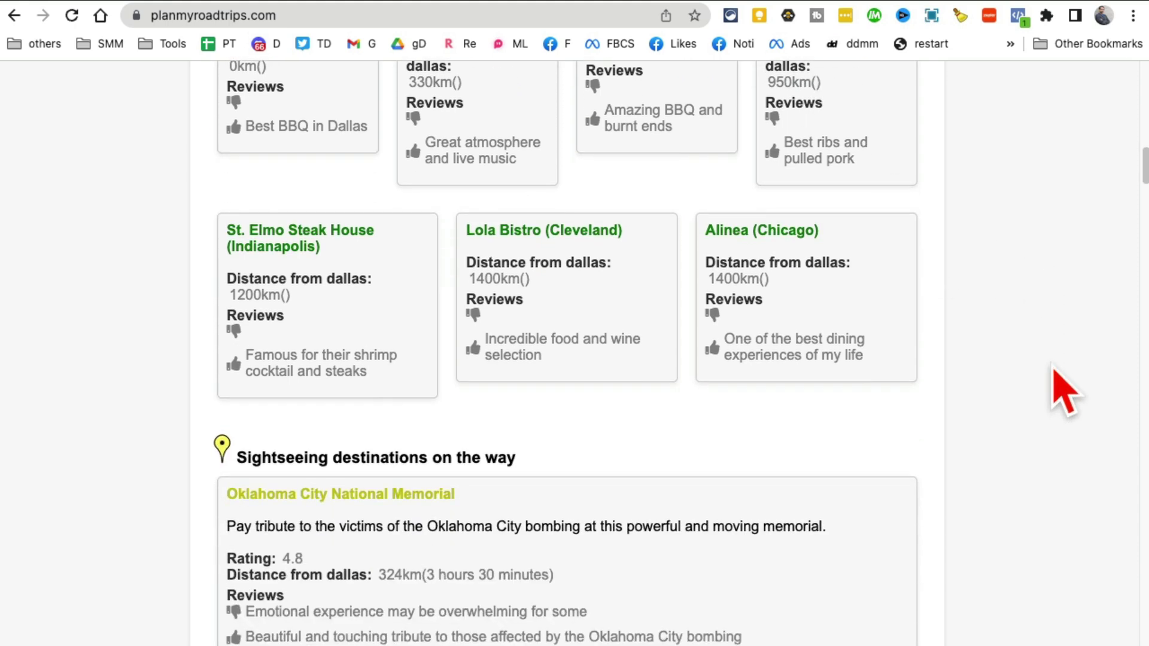
{"action": "scroll", "coordinate": [1062, 390], "scroll_direction": "down", "scroll_amount": 1}
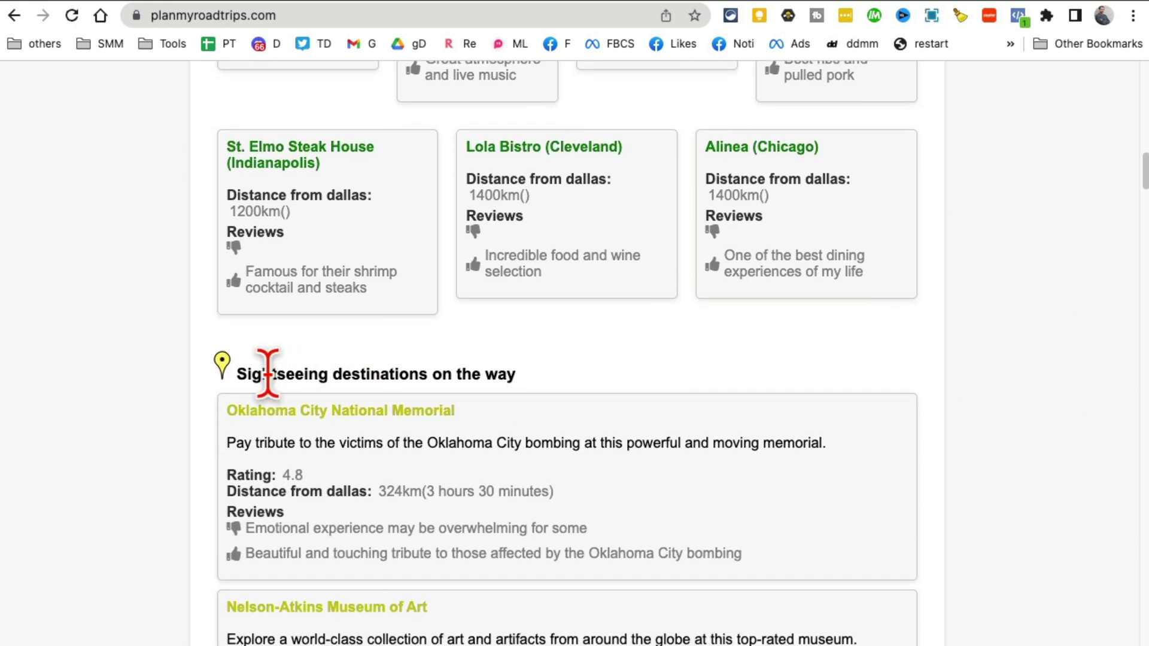
{"action": "scroll", "coordinate": [484, 372], "scroll_direction": "up", "scroll_amount": 2}
{"action": "scroll", "coordinate": [485, 372], "scroll_direction": "up", "scroll_amount": 2}
{"action": "left_click_drag", "start_coordinate": [257, 258], "coordinate": [526, 282]}
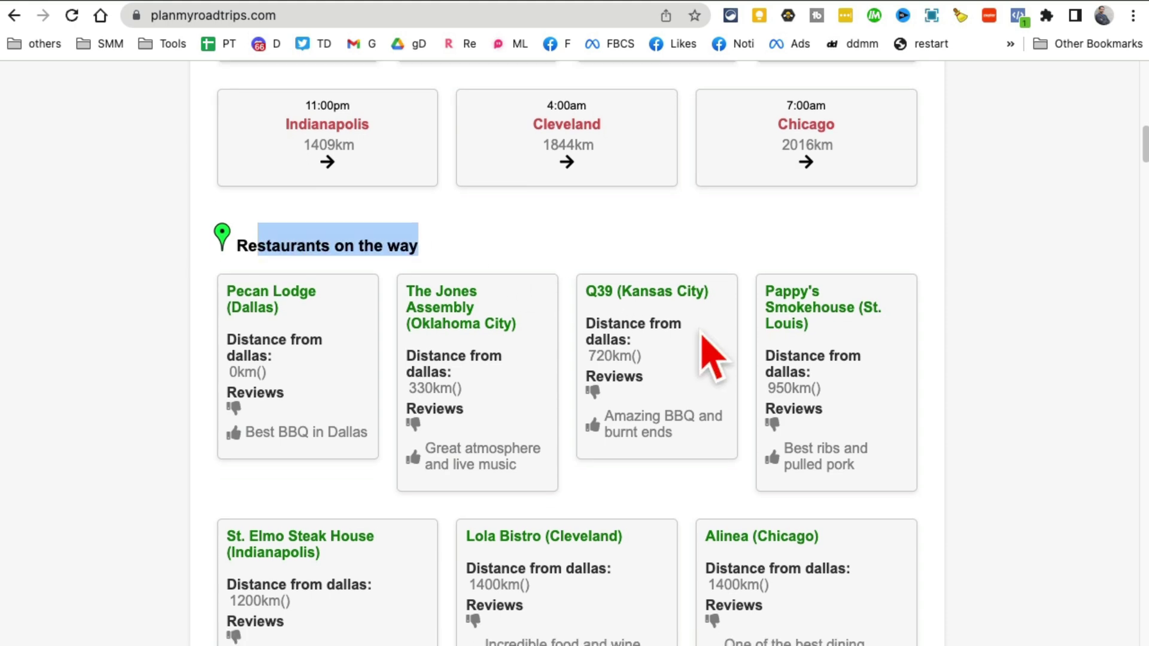
{"action": "scroll", "coordinate": [710, 353], "scroll_direction": "down", "scroll_amount": 2}
{"action": "scroll", "coordinate": [660, 352], "scroll_direction": "down", "scroll_amount": 3}
{"action": "left_click_drag", "start_coordinate": [261, 308], "coordinate": [498, 308]}
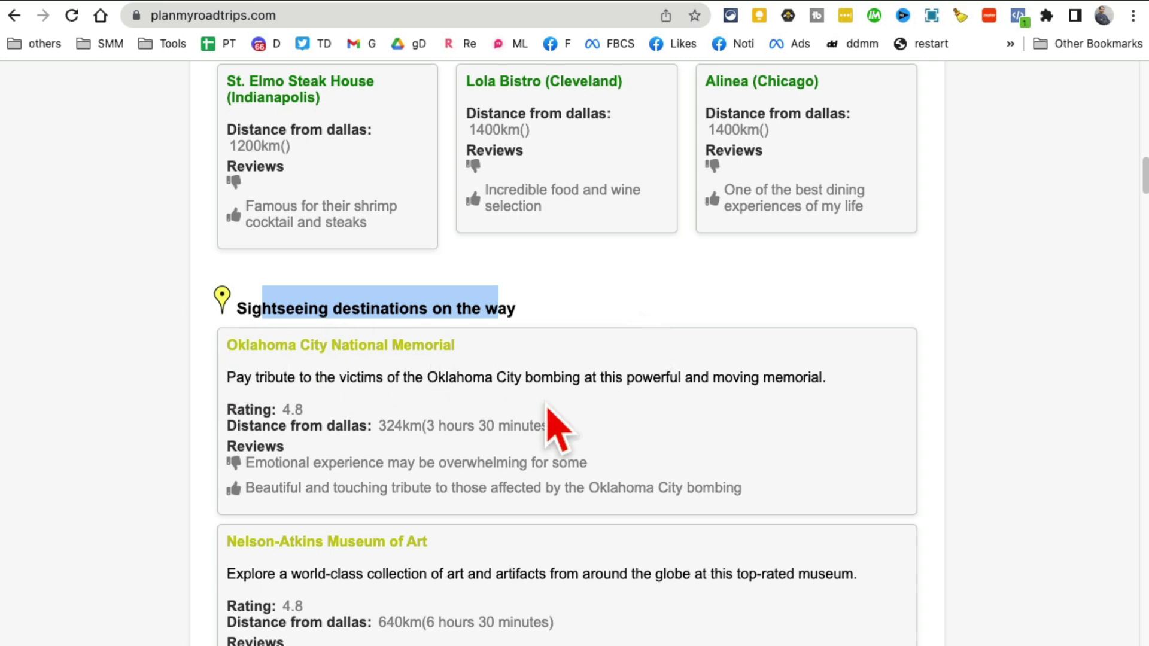
{"action": "scroll", "coordinate": [548, 429], "scroll_direction": "down", "scroll_amount": 3}
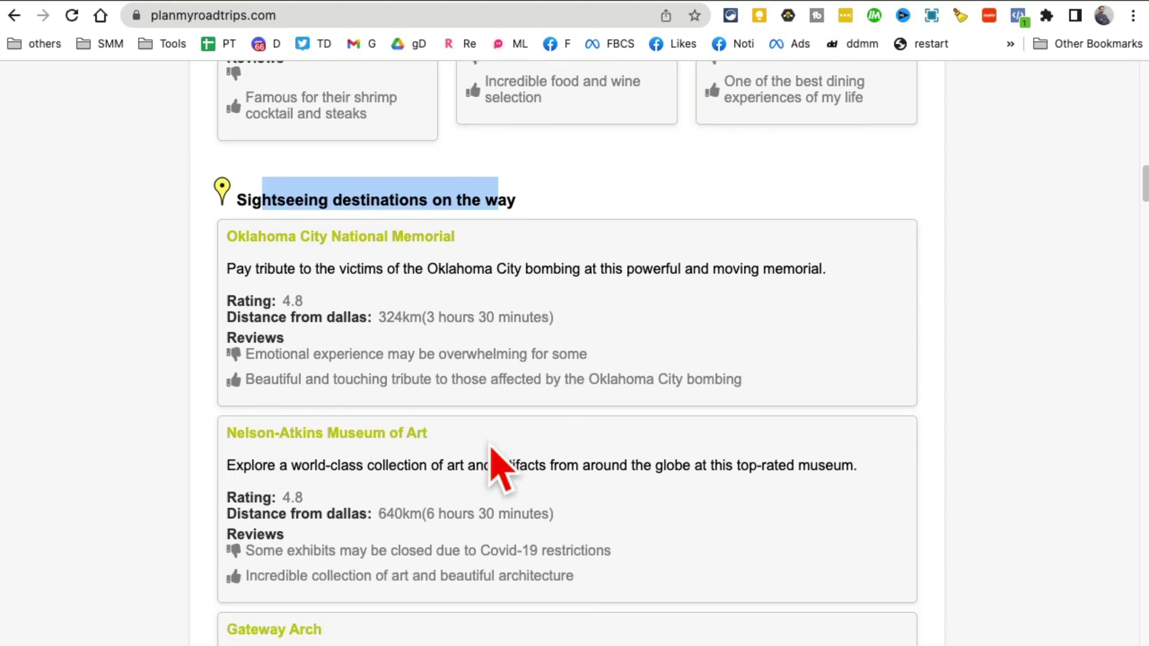
{"action": "scroll", "coordinate": [647, 456], "scroll_direction": "down", "scroll_amount": 2}
{"action": "scroll", "coordinate": [605, 440], "scroll_direction": "down", "scroll_amount": 3}
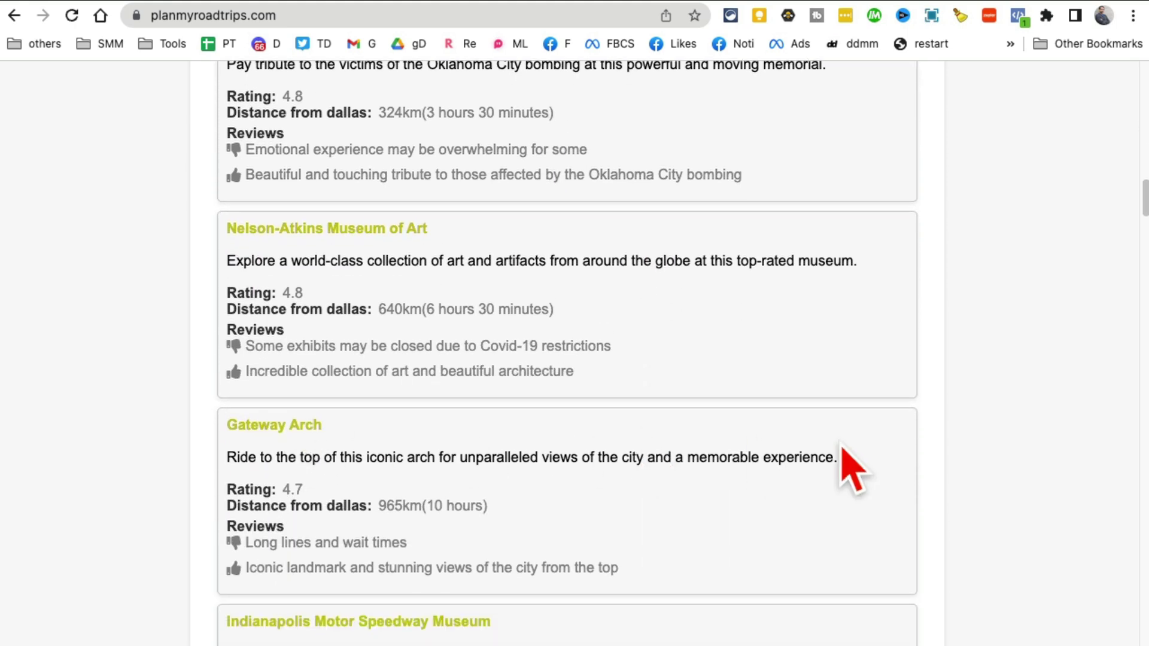
{"action": "scroll", "coordinate": [846, 469], "scroll_direction": "down", "scroll_amount": 5}
{"action": "scroll", "coordinate": [718, 404], "scroll_direction": "down", "scroll_amount": 3}
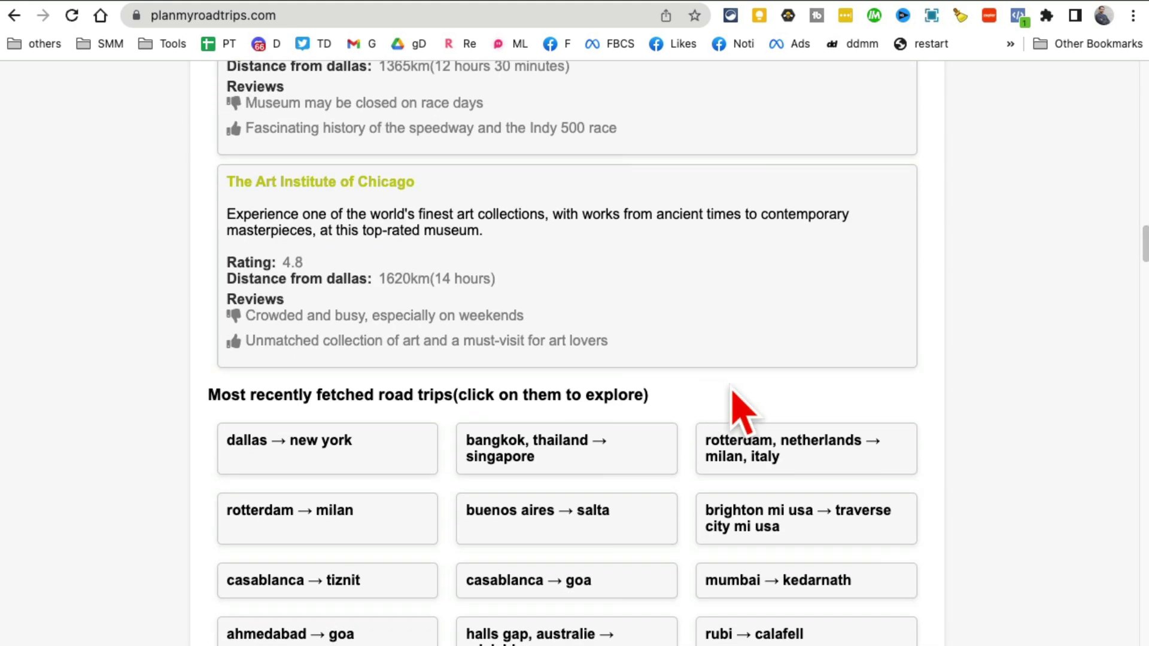
{"action": "scroll", "coordinate": [786, 371], "scroll_direction": "up", "scroll_amount": 10}
{"action": "scroll", "coordinate": [789, 373], "scroll_direction": "up", "scroll_amount": 5}
{"action": "scroll", "coordinate": [785, 371], "scroll_direction": "up", "scroll_amount": 3}
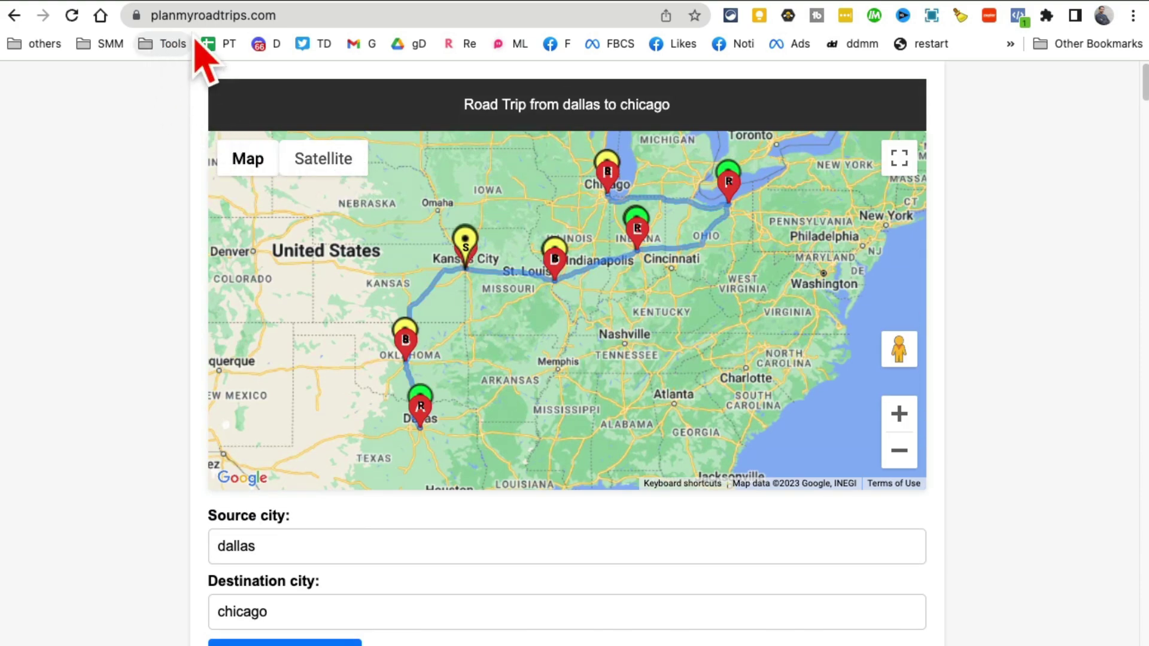
Step: Trim the page part off the current address and load the shortened URL
{"action": "left_click", "coordinate": [310, 15]}
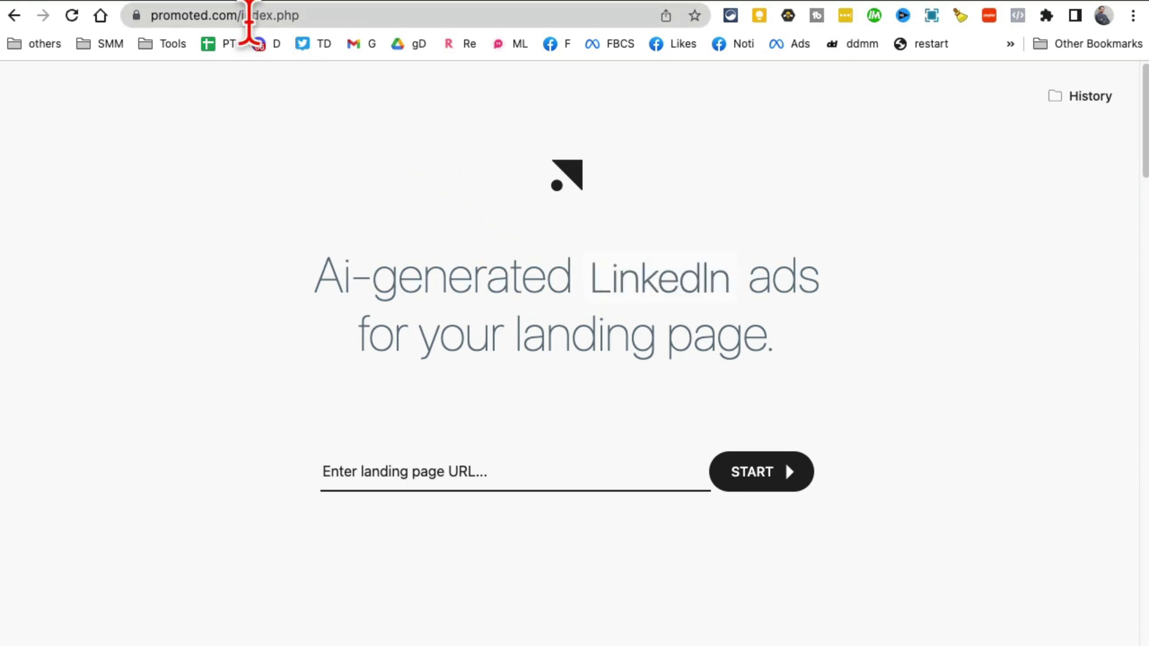
{"action": "left_click_drag", "start_coordinate": [248, 18], "coordinate": [448, 31]}
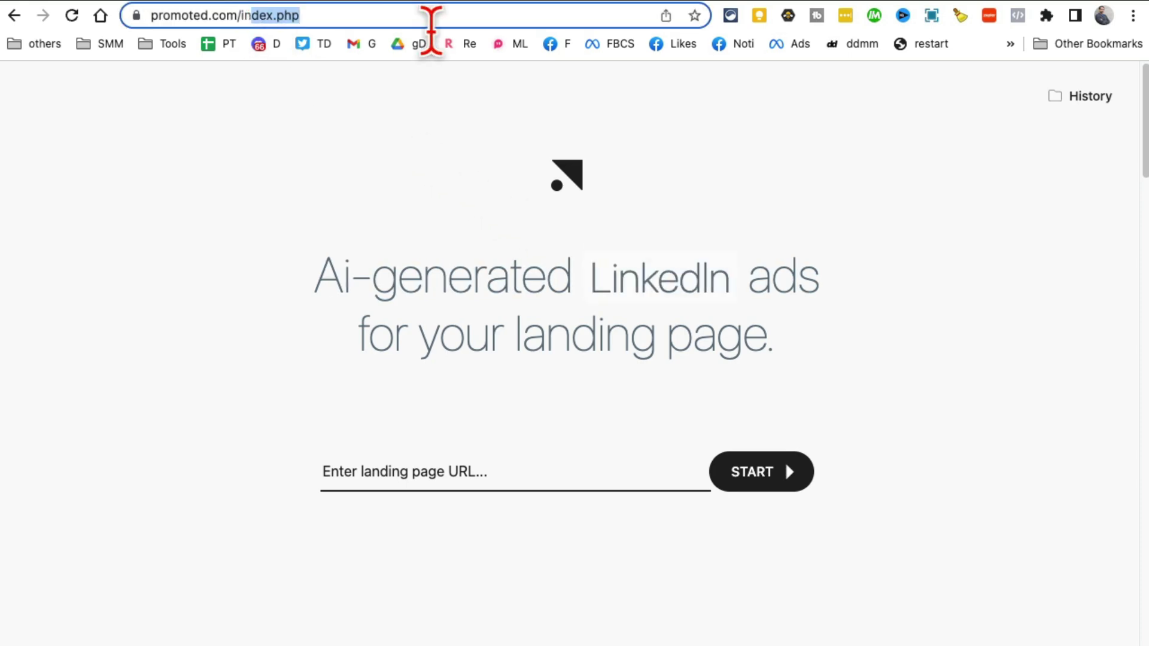
{"action": "key", "text": "BackSpace"}
{"action": "key", "text": "Return"}
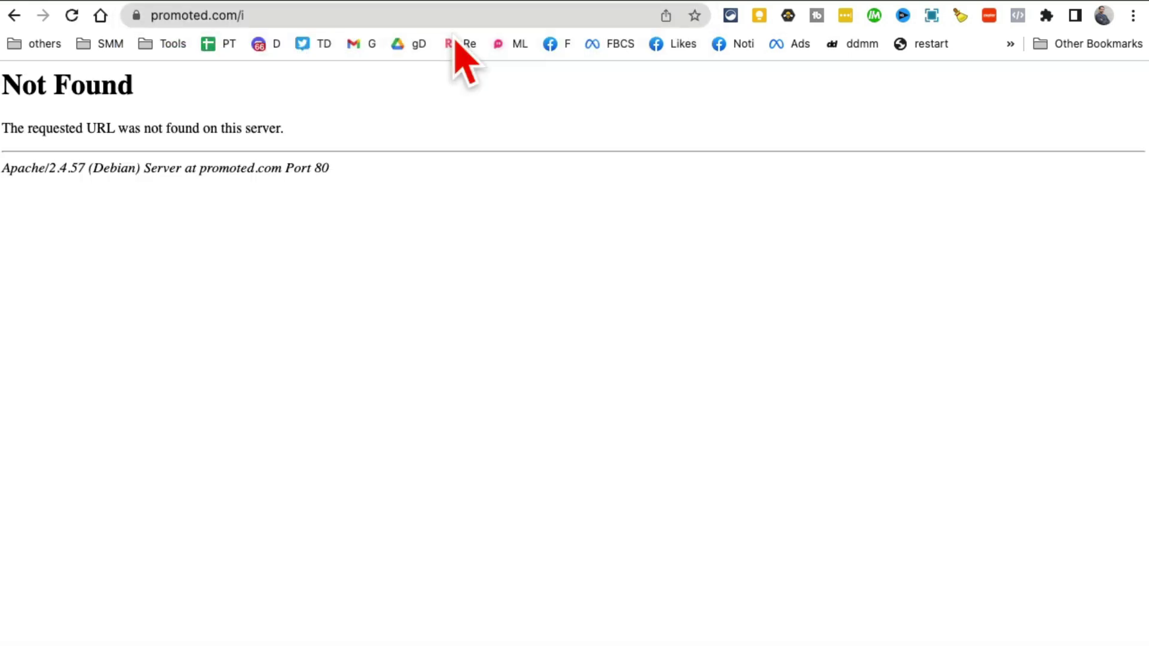
Step: Load promoted.com from the broken address and highlight its AI-generated ads headline
{"action": "left_click", "coordinate": [438, 15]}
{"action": "key", "text": "Right"}
{"action": "key", "text": "BackSpace"}
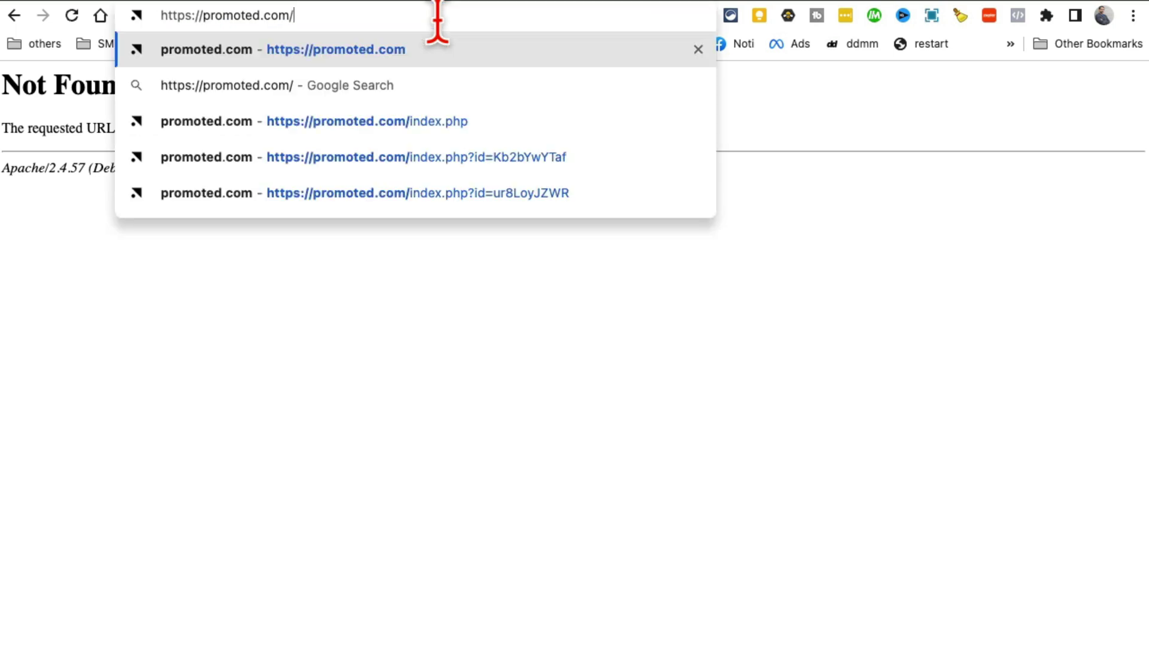
{"action": "key", "text": "Return"}
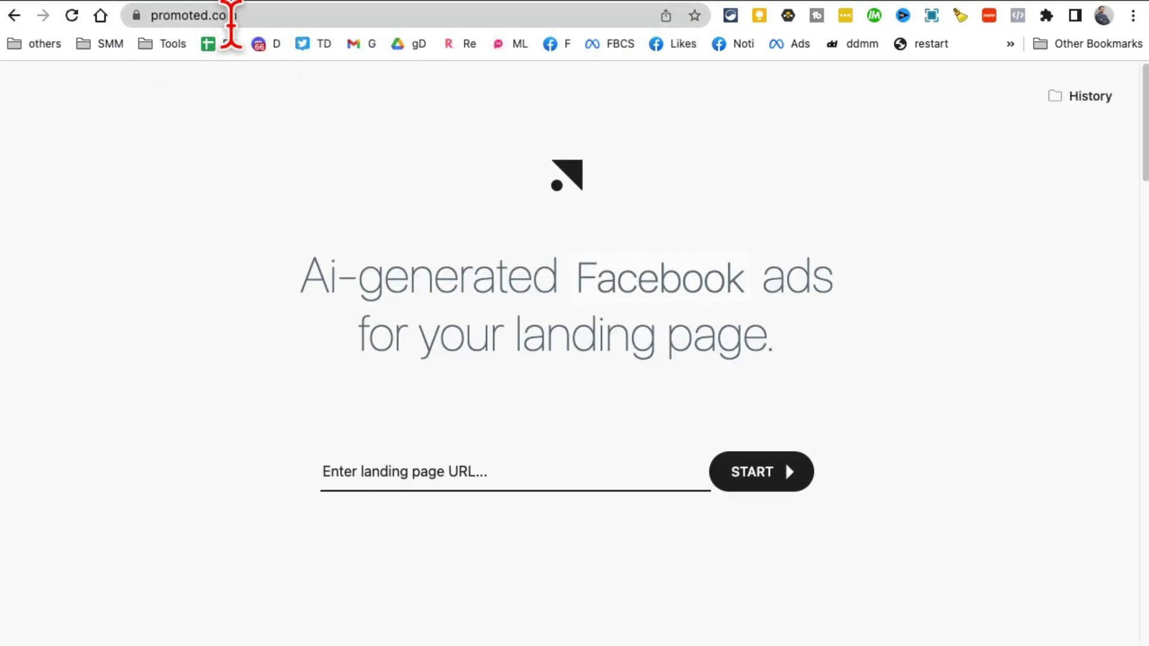
{"action": "left_click_drag", "start_coordinate": [305, 269], "coordinate": [835, 356]}
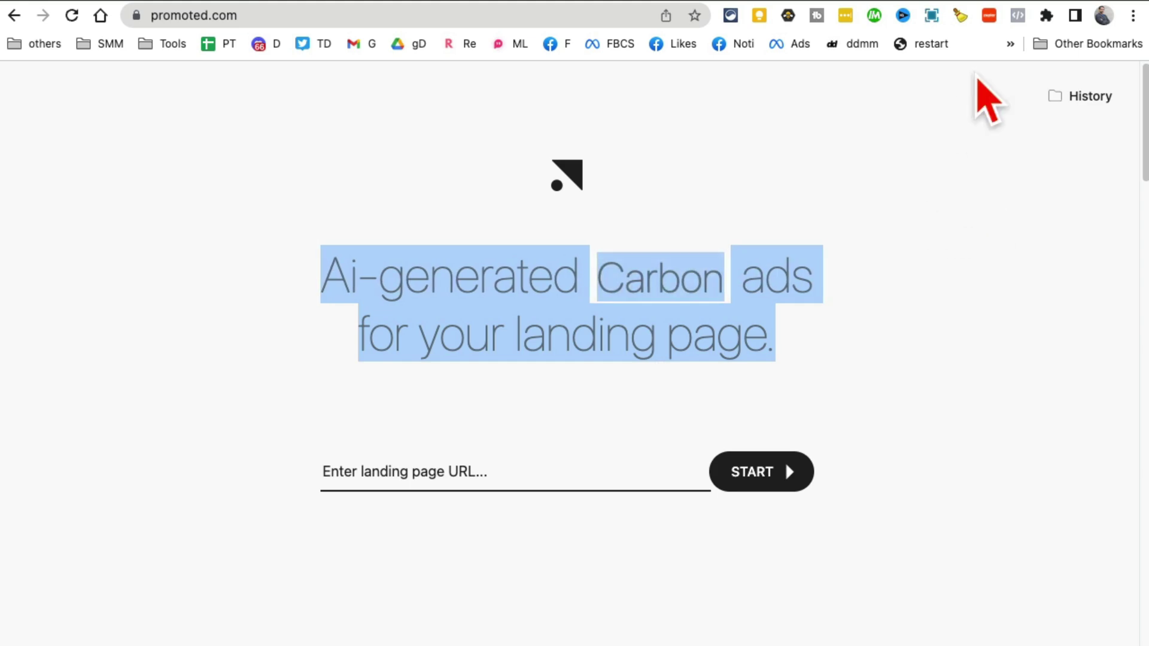
Step: Copy the RA-Lock retail lock solutions page address from its tab
{"action": "left_click", "coordinate": [988, 38]}
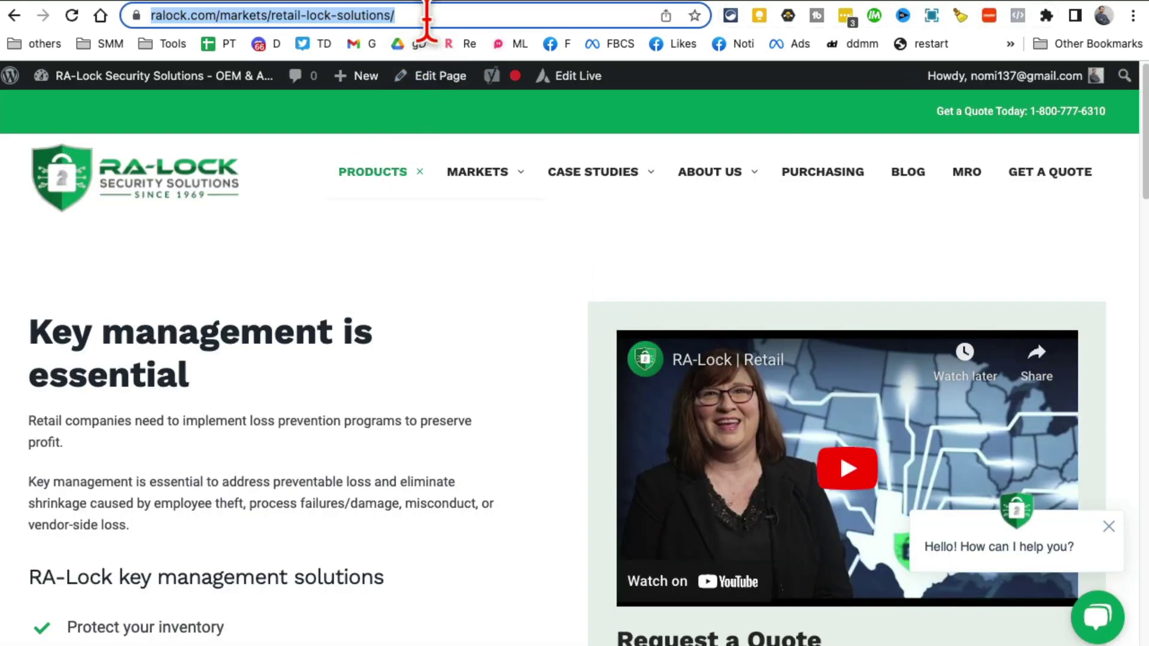
{"action": "right_click", "coordinate": [427, 20]}
{"action": "left_click", "coordinate": [487, 136]}
{"action": "scroll", "coordinate": [519, 389], "scroll_direction": "down", "scroll_amount": 4}
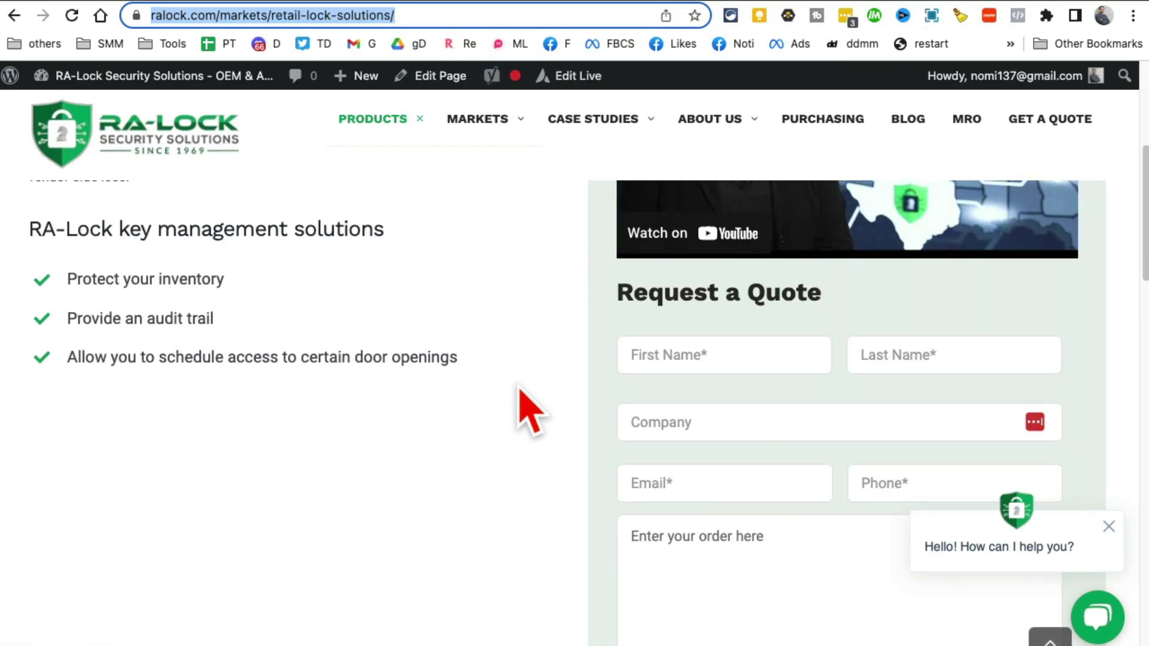
{"action": "scroll", "coordinate": [526, 403], "scroll_direction": "down", "scroll_amount": 5}
{"action": "scroll", "coordinate": [526, 403], "scroll_direction": "up", "scroll_amount": 10}
{"action": "scroll", "coordinate": [521, 411], "scroll_direction": "down", "scroll_amount": 4}
{"action": "scroll", "coordinate": [521, 411], "scroll_direction": "up", "scroll_amount": 4}
{"action": "scroll", "coordinate": [487, 436], "scroll_direction": "down", "scroll_amount": 5}
{"action": "scroll", "coordinate": [493, 441], "scroll_direction": "down", "scroll_amount": 5}
{"action": "scroll", "coordinate": [575, 452], "scroll_direction": "down", "scroll_amount": 5}
{"action": "scroll", "coordinate": [672, 453], "scroll_direction": "up", "scroll_amount": 5}
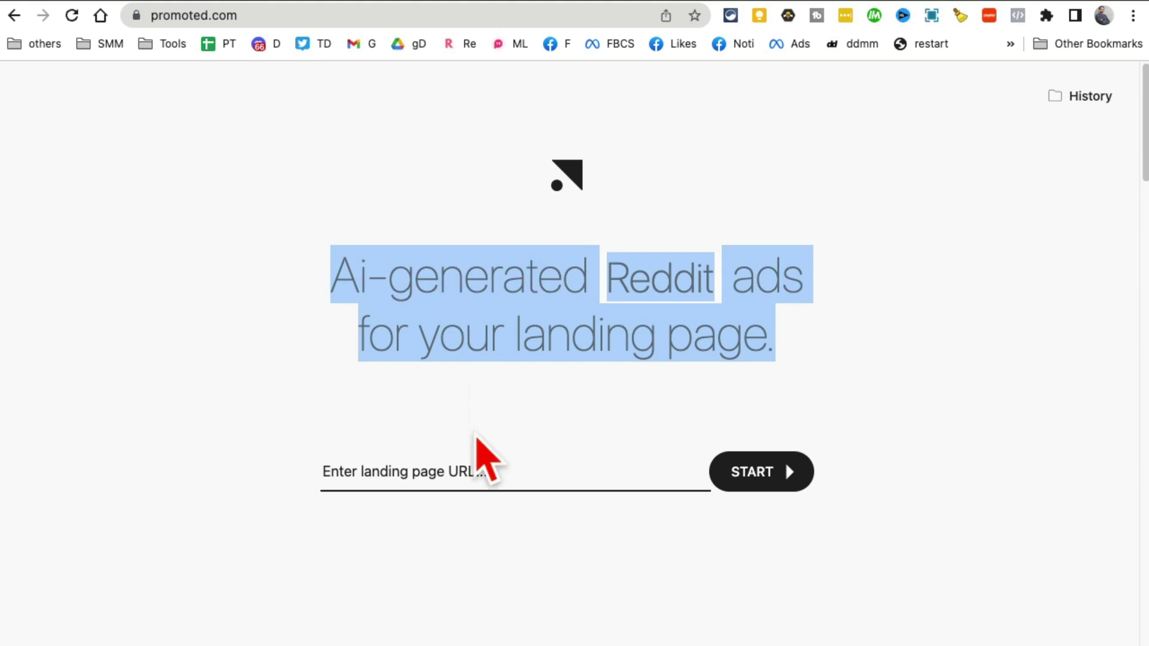
Step: Paste the RA-Lock URL into Promoted.com's landing page field and start generating ads
{"action": "left_click", "coordinate": [457, 469]}
{"action": "type", "text": "https://www.ralock.com/markets/retail-lock-solutions/"}
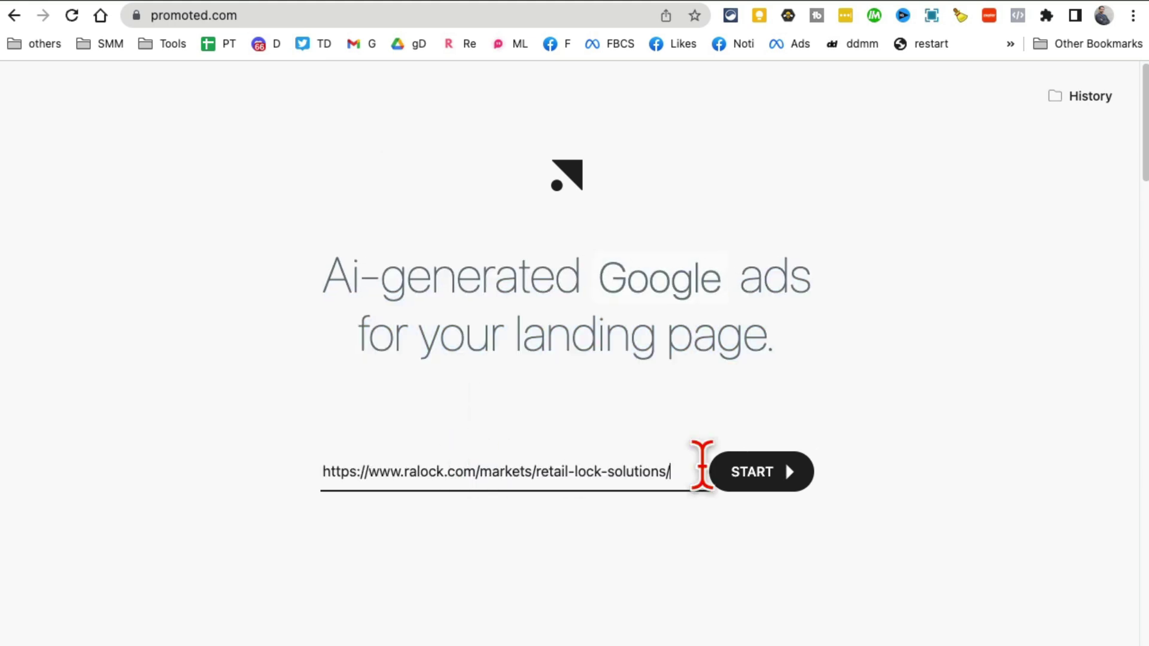
{"action": "scroll", "coordinate": [898, 504], "scroll_direction": "down", "scroll_amount": 2}
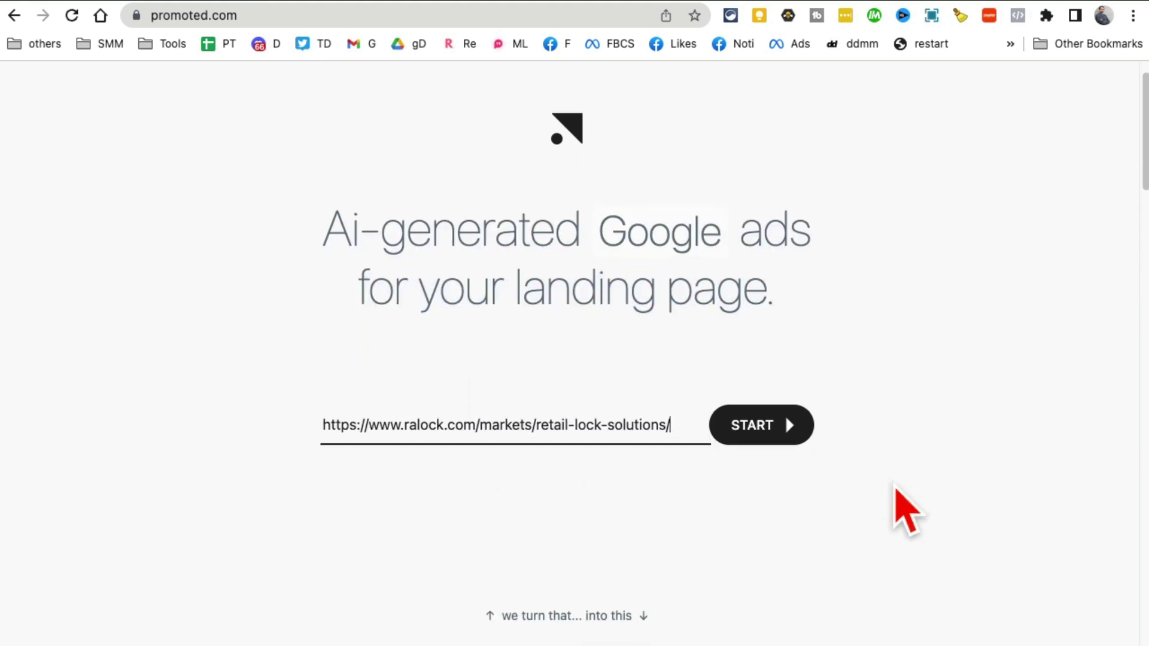
{"action": "scroll", "coordinate": [898, 500], "scroll_direction": "down", "scroll_amount": 2}
{"action": "scroll", "coordinate": [902, 510], "scroll_direction": "down", "scroll_amount": 5}
{"action": "scroll", "coordinate": [898, 506], "scroll_direction": "down", "scroll_amount": 2}
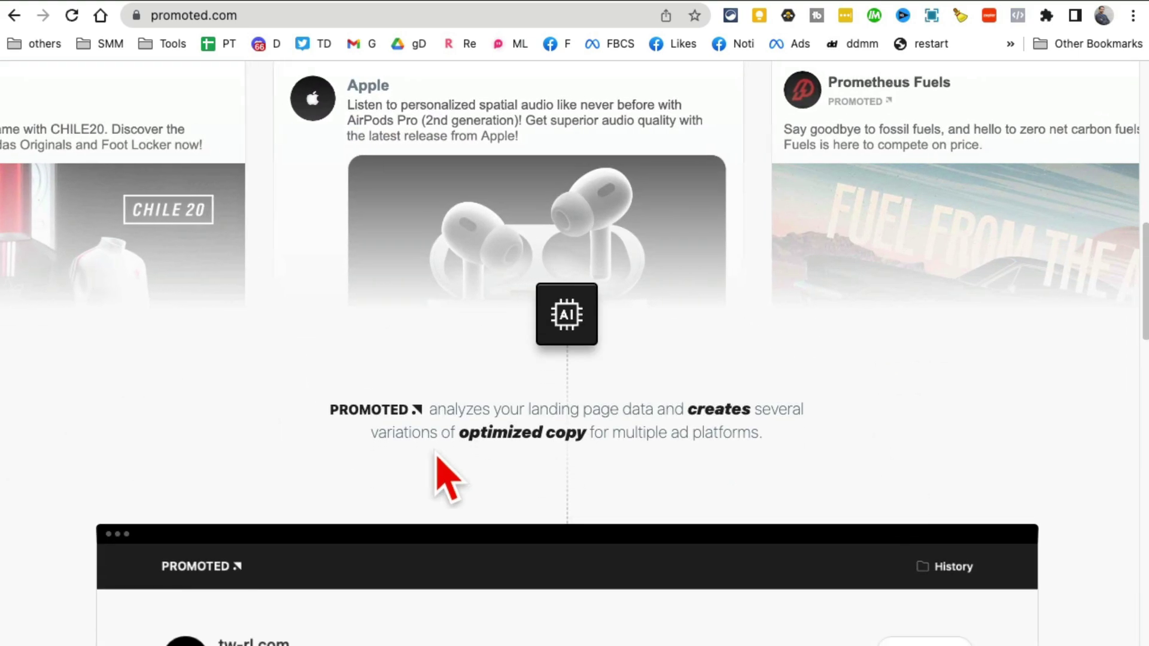
{"action": "mouse_move", "coordinate": [429, 433]}
{"action": "left_mouse_down"}
{"action": "mouse_move", "coordinate": [734, 434]}
{"action": "mouse_move", "coordinate": [859, 471]}
{"action": "left_mouse_up"}
{"action": "scroll", "coordinate": [859, 471], "scroll_direction": "up", "scroll_amount": 2}
{"action": "scroll", "coordinate": [860, 471], "scroll_direction": "up", "scroll_amount": 5}
{"action": "scroll", "coordinate": [859, 467], "scroll_direction": "up", "scroll_amount": 4}
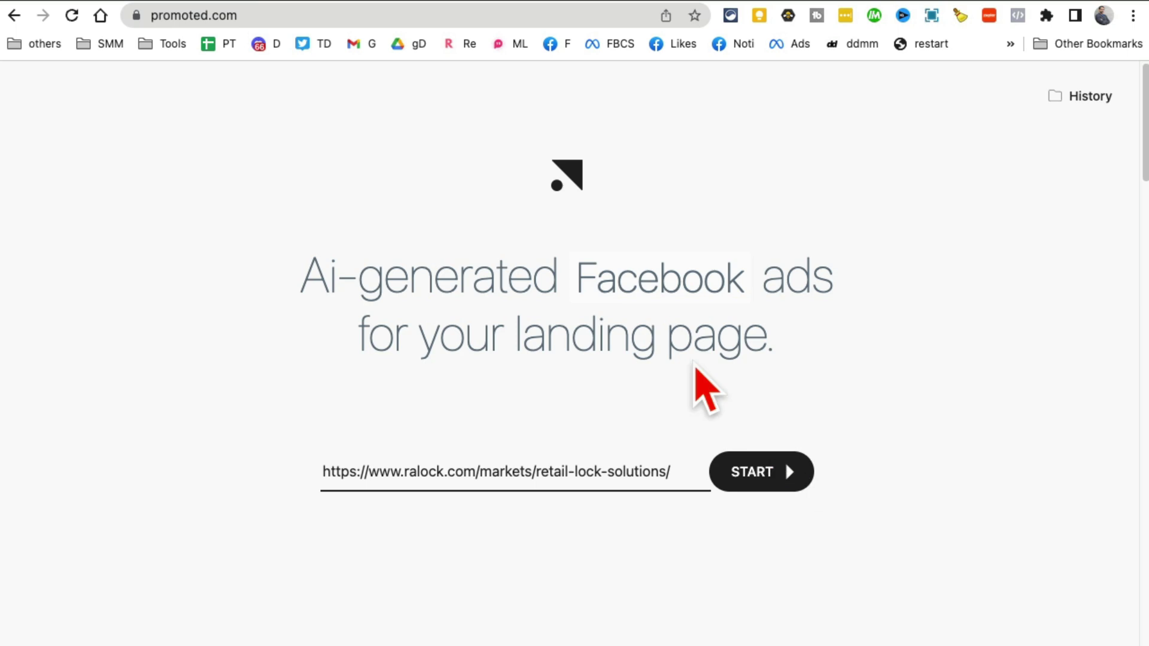
{"action": "left_click", "coordinate": [788, 472]}
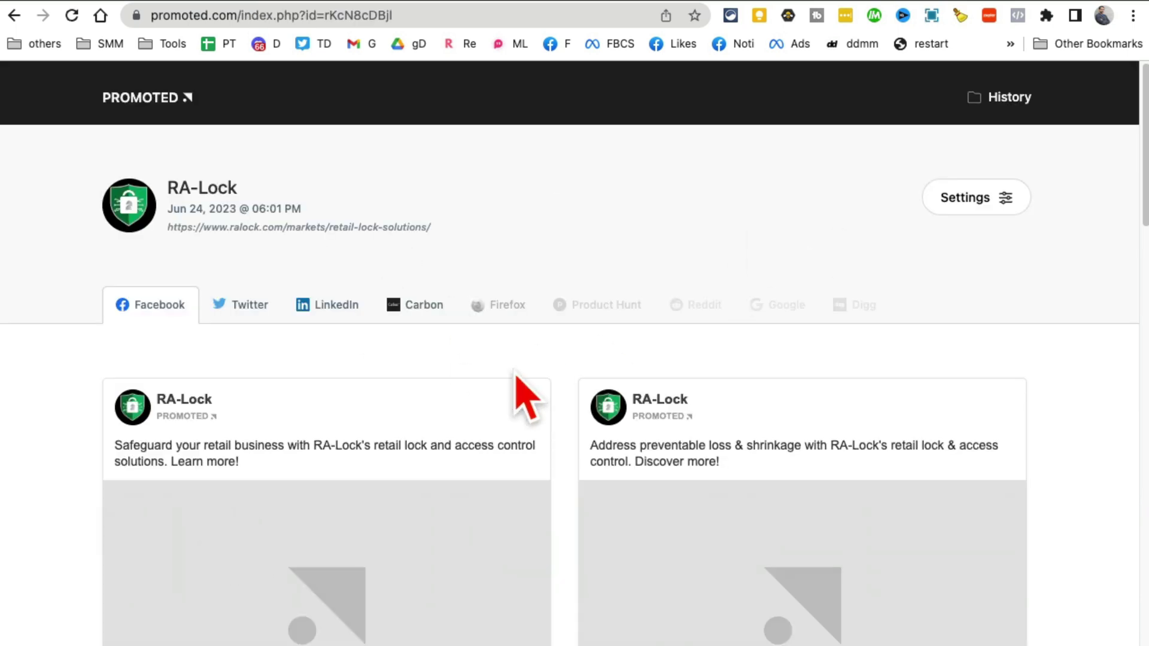
{"action": "scroll", "coordinate": [184, 450], "scroll_direction": "down", "scroll_amount": 2}
{"action": "scroll", "coordinate": [249, 457], "scroll_direction": "down", "scroll_amount": 4}
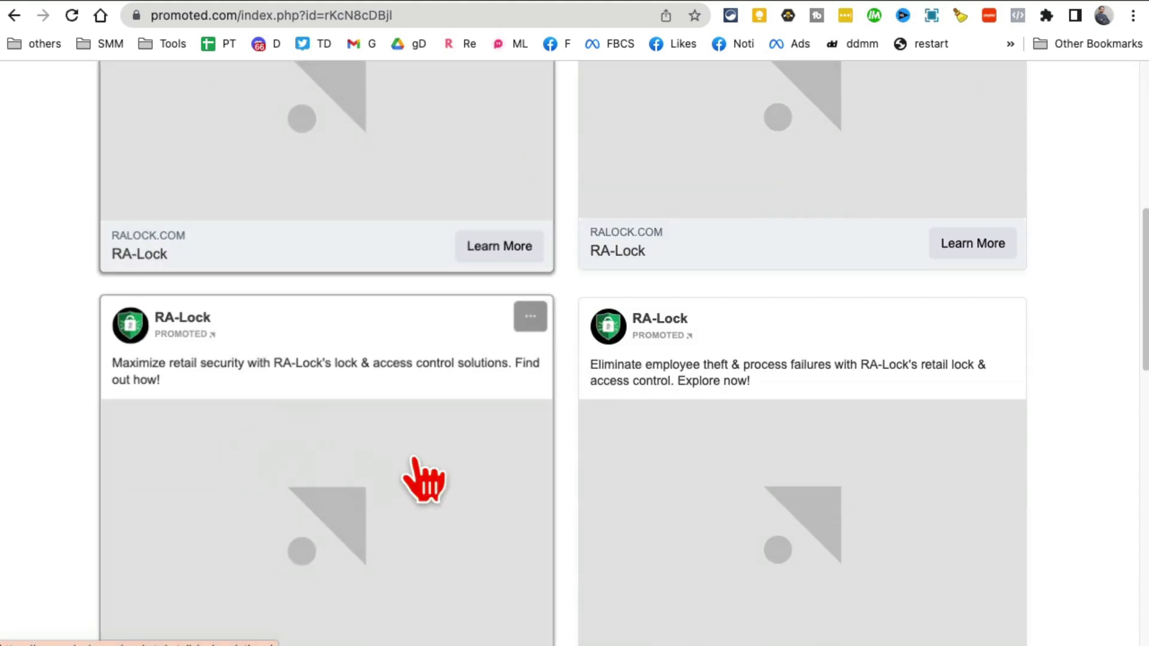
{"action": "scroll", "coordinate": [513, 487], "scroll_direction": "up", "scroll_amount": 3}
{"action": "scroll", "coordinate": [556, 495], "scroll_direction": "up", "scroll_amount": 1}
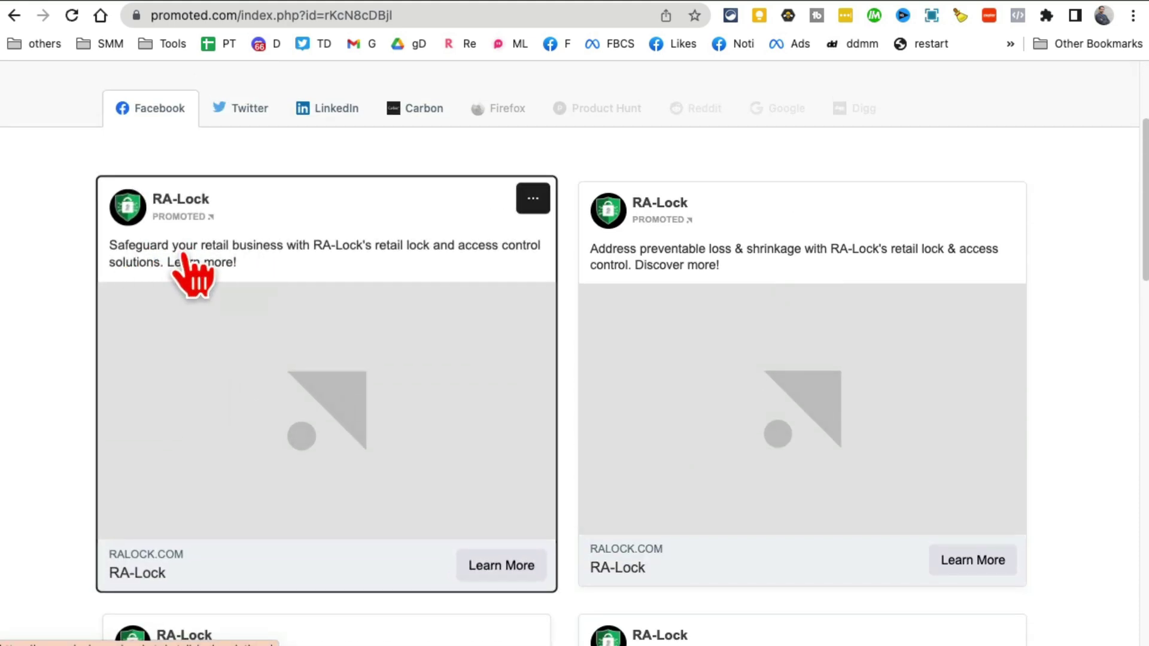
{"action": "scroll", "coordinate": [752, 457], "scroll_direction": "up", "scroll_amount": 4}
Step: In the ad settings, choose key management systems.jpg as the product image
{"action": "left_click", "coordinate": [996, 202]}
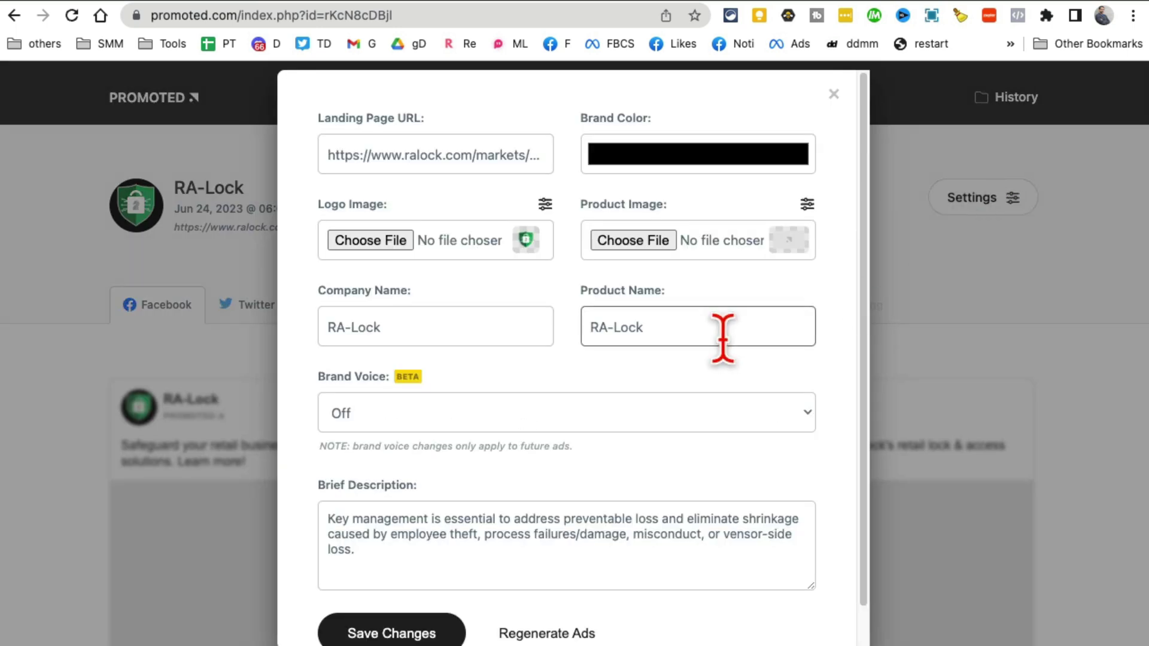
{"action": "left_click", "coordinate": [655, 251]}
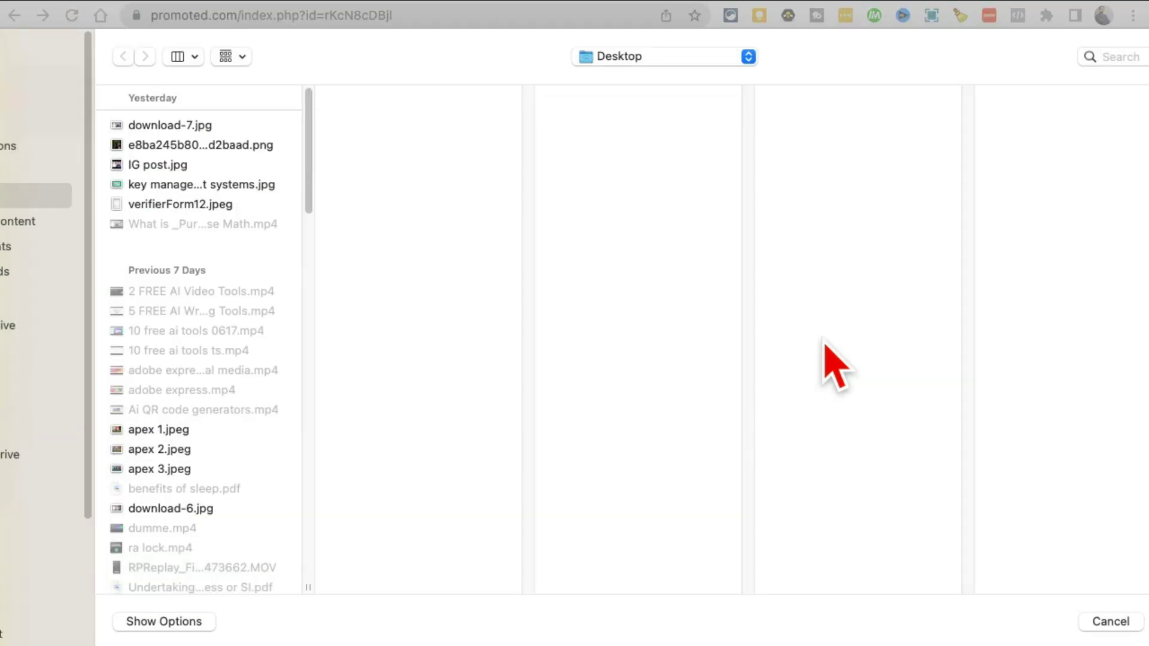
{"action": "left_click", "coordinate": [252, 190]}
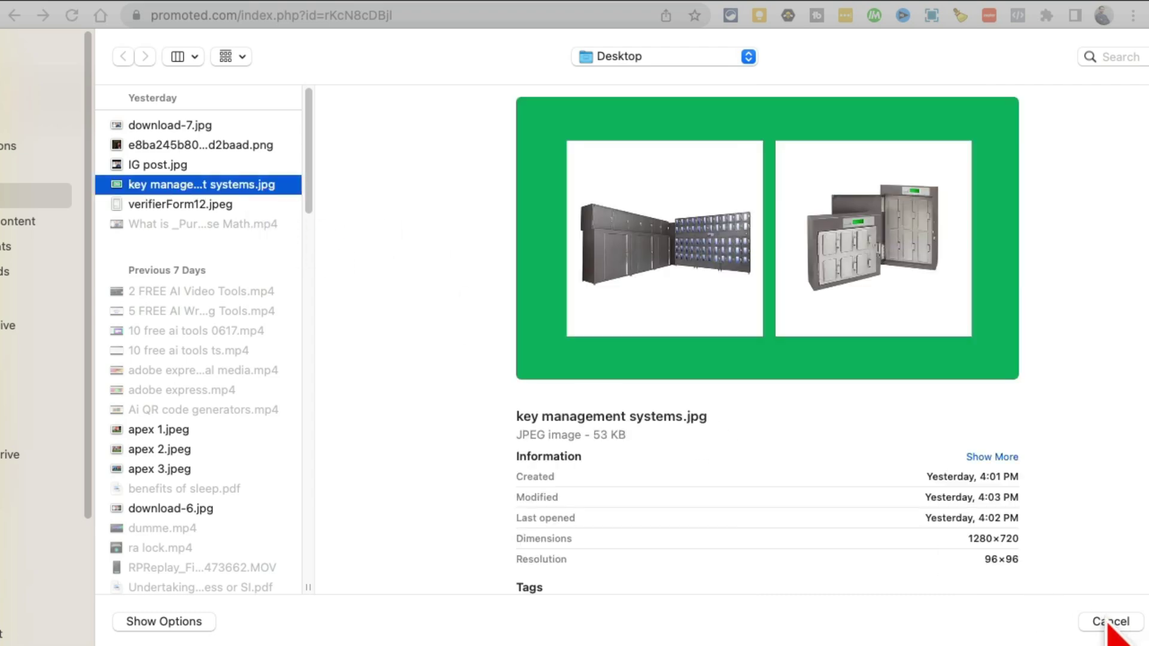
{"action": "left_click", "coordinate": [1110, 628]}
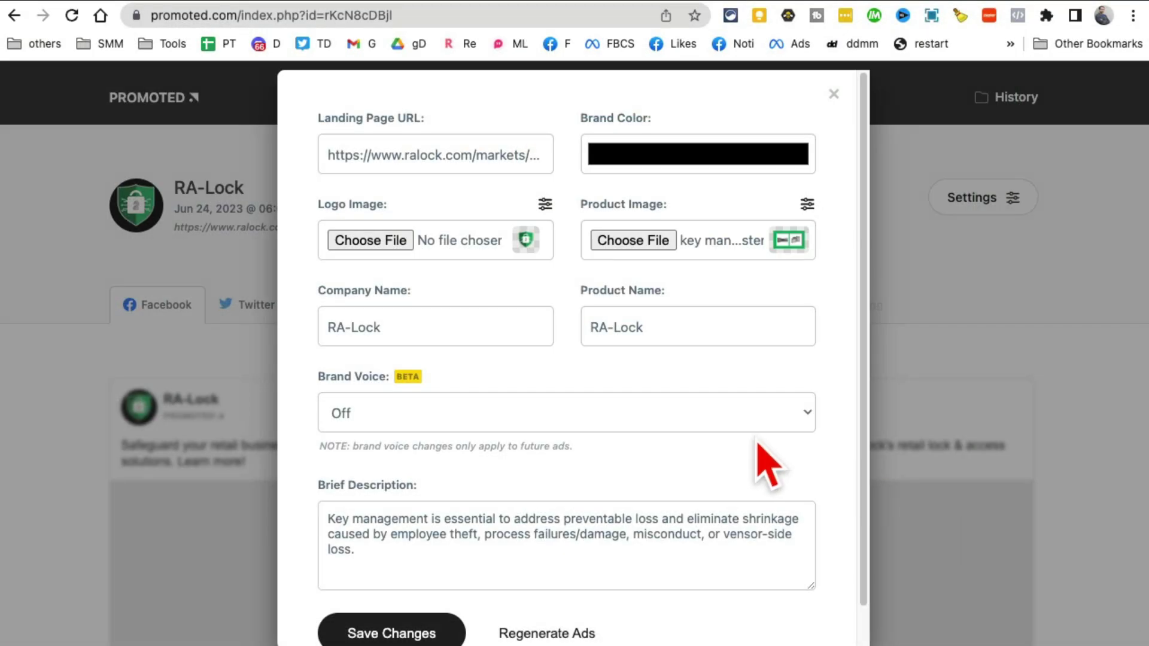
{"action": "scroll", "coordinate": [499, 525], "scroll_direction": "down", "scroll_amount": 1}
Step: Save the new product image, then flip the RA-Lock ad previews through Twitter, LinkedIn and back to Facebook
{"action": "left_click", "coordinate": [430, 596]}
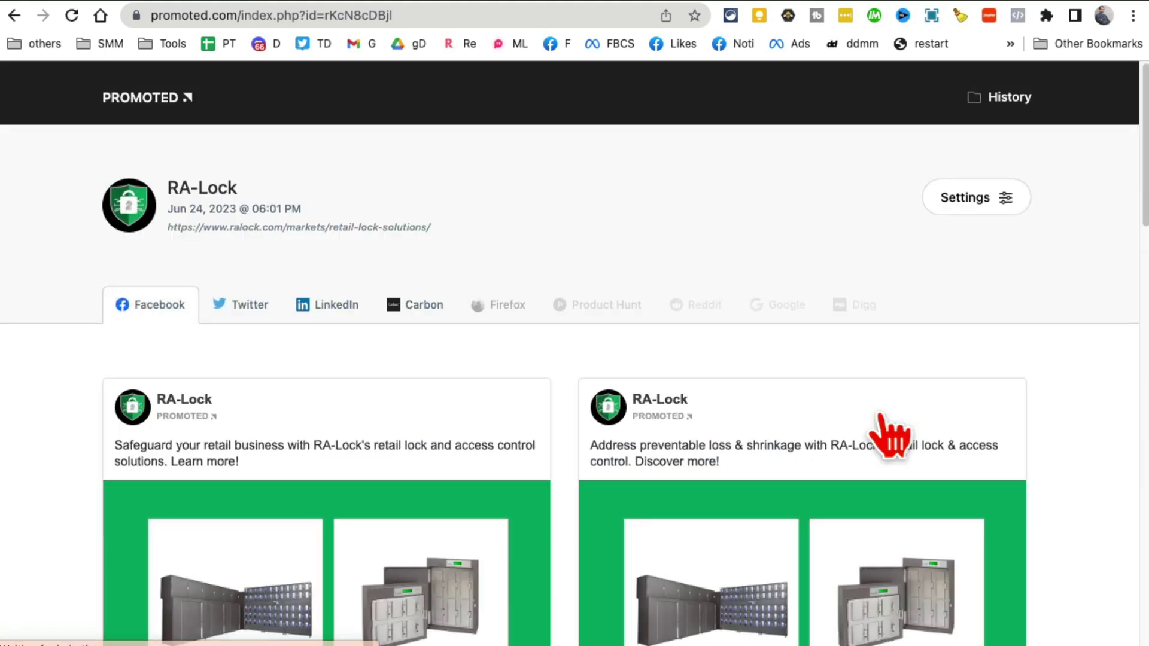
{"action": "scroll", "coordinate": [400, 440], "scroll_direction": "down", "scroll_amount": 4}
{"action": "scroll", "coordinate": [962, 441], "scroll_direction": "down", "scroll_amount": 1}
{"action": "scroll", "coordinate": [961, 441], "scroll_direction": "down", "scroll_amount": 4}
{"action": "scroll", "coordinate": [975, 440], "scroll_direction": "down", "scroll_amount": 5}
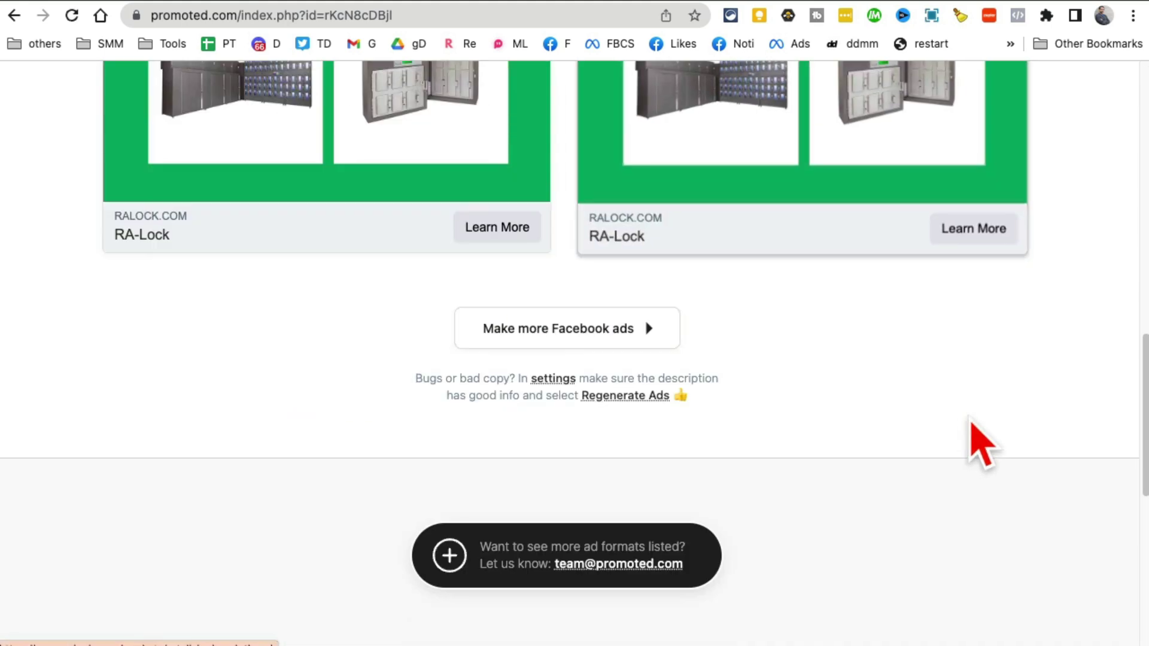
{"action": "scroll", "coordinate": [972, 423], "scroll_direction": "up", "scroll_amount": 6}
{"action": "scroll", "coordinate": [978, 440], "scroll_direction": "up", "scroll_amount": 5}
{"action": "left_click", "coordinate": [237, 310]}
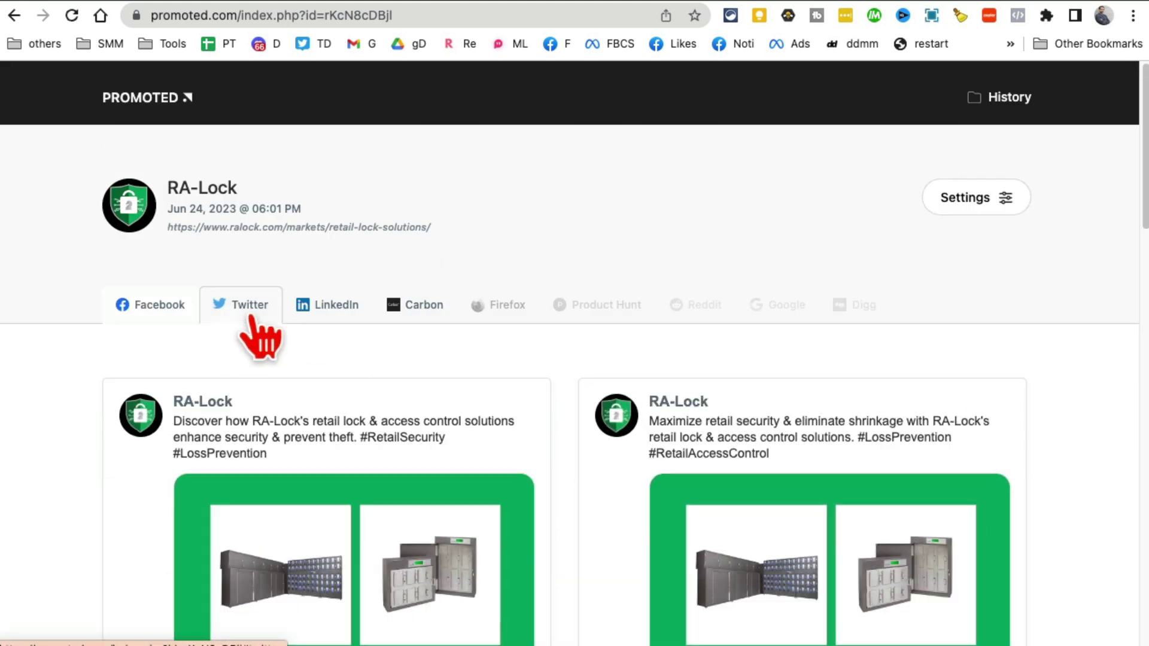
{"action": "scroll", "coordinate": [770, 398], "scroll_direction": "down", "scroll_amount": 4}
{"action": "scroll", "coordinate": [770, 397], "scroll_direction": "up", "scroll_amount": 4}
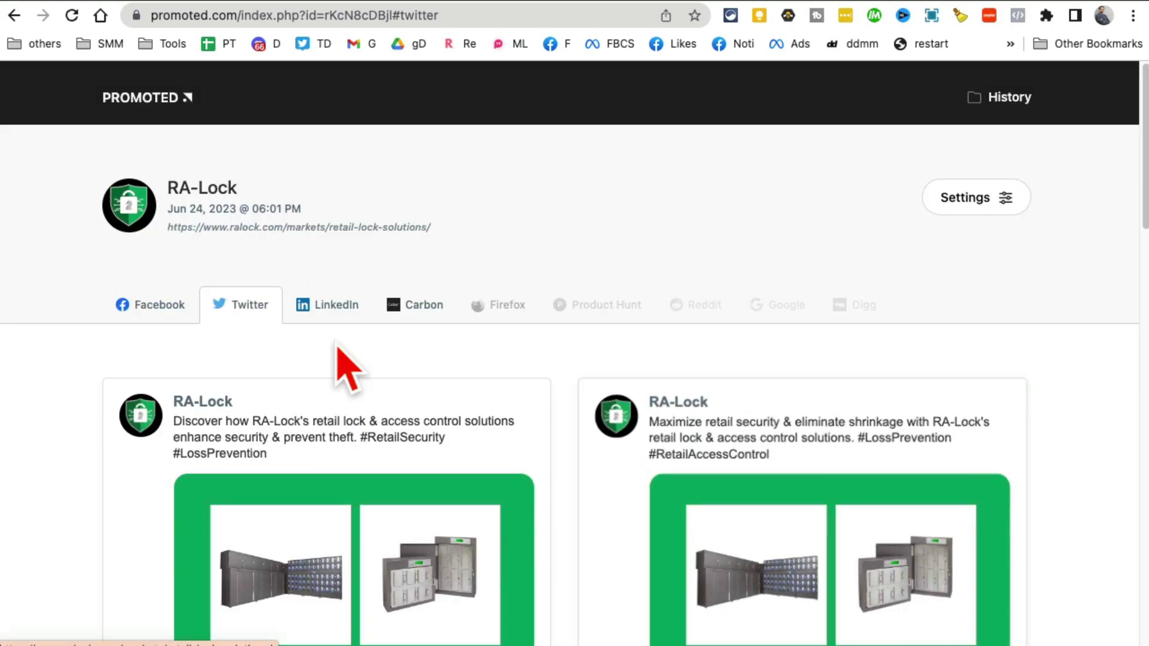
{"action": "left_click", "coordinate": [330, 306]}
{"action": "scroll", "coordinate": [961, 404], "scroll_direction": "down", "scroll_amount": 4}
{"action": "scroll", "coordinate": [880, 386], "scroll_direction": "up", "scroll_amount": 4}
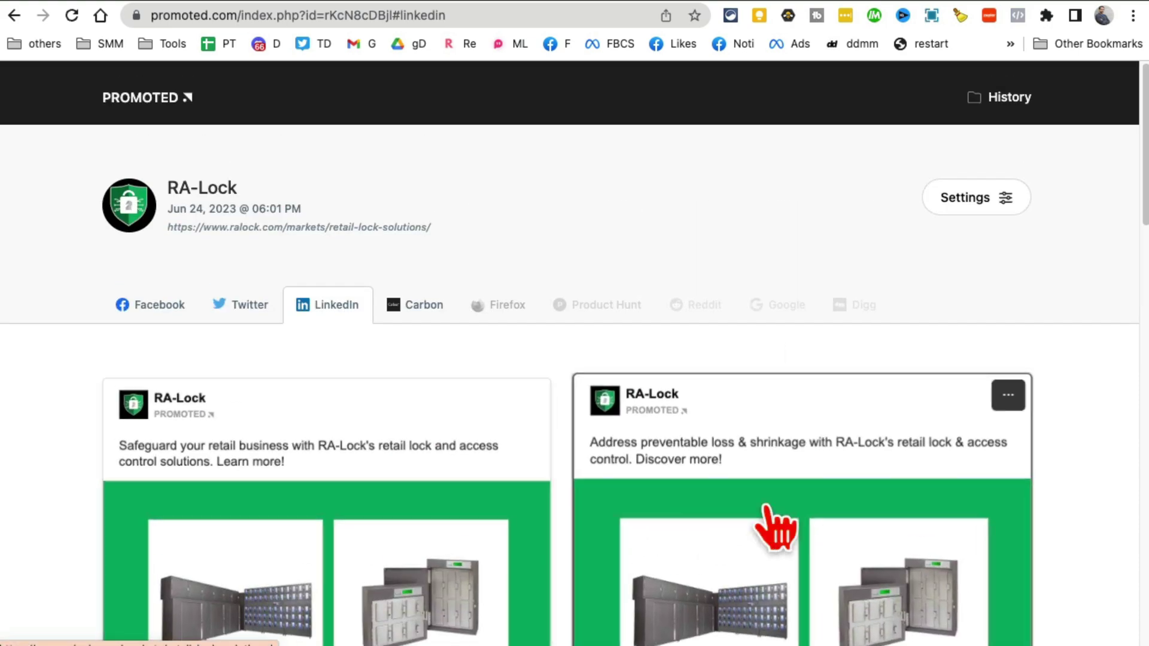
{"action": "scroll", "coordinate": [752, 534], "scroll_direction": "down", "scroll_amount": 4}
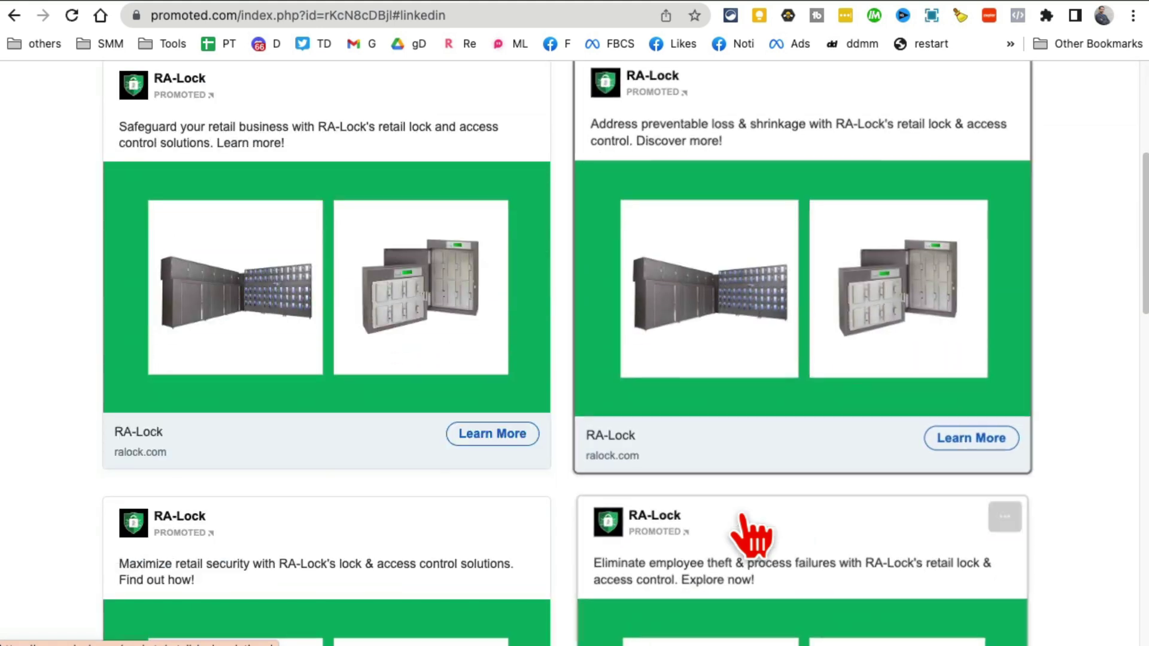
{"action": "scroll", "coordinate": [752, 534], "scroll_direction": "up", "scroll_amount": 4}
{"action": "left_click", "coordinate": [155, 310]}
{"action": "scroll", "coordinate": [538, 487], "scroll_direction": "down", "scroll_amount": 3}
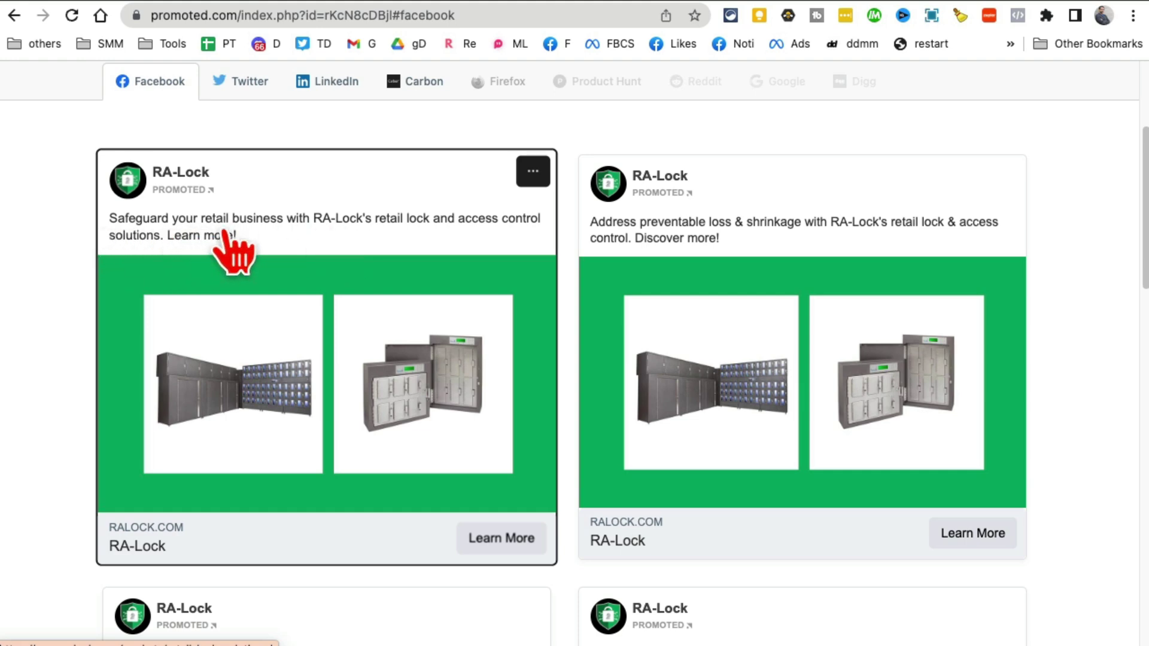
{"action": "mouse_move", "coordinate": [802, 357]}
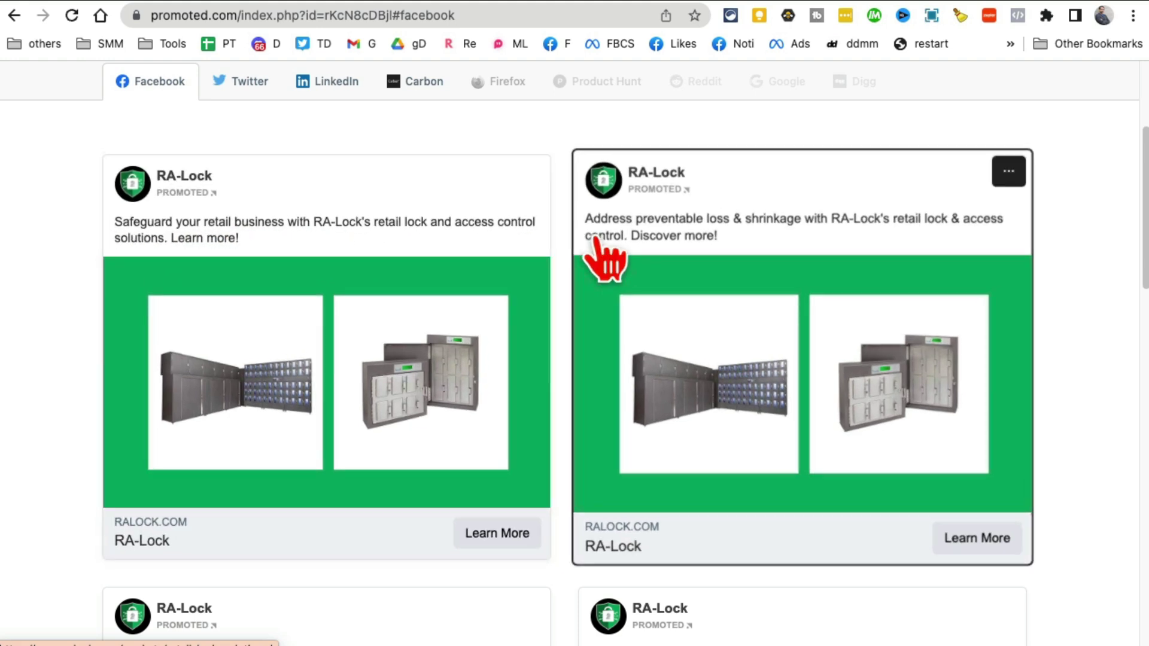
{"action": "scroll", "coordinate": [768, 283], "scroll_direction": "down", "scroll_amount": 4}
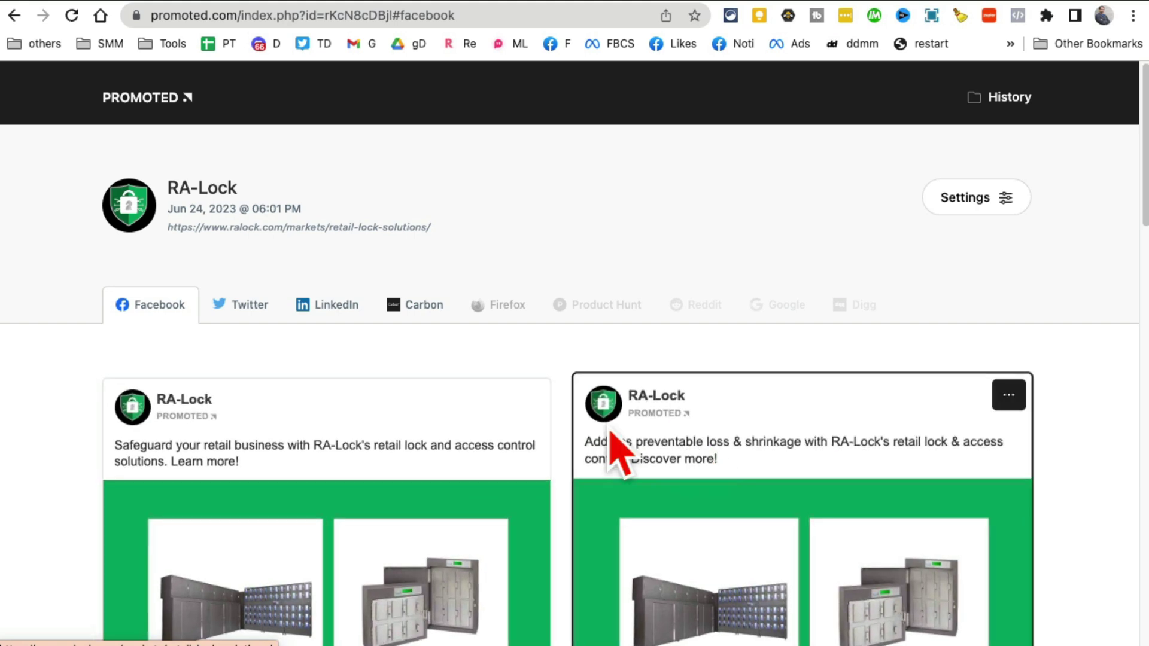
{"action": "scroll", "coordinate": [833, 433], "scroll_direction": "down", "scroll_amount": 2}
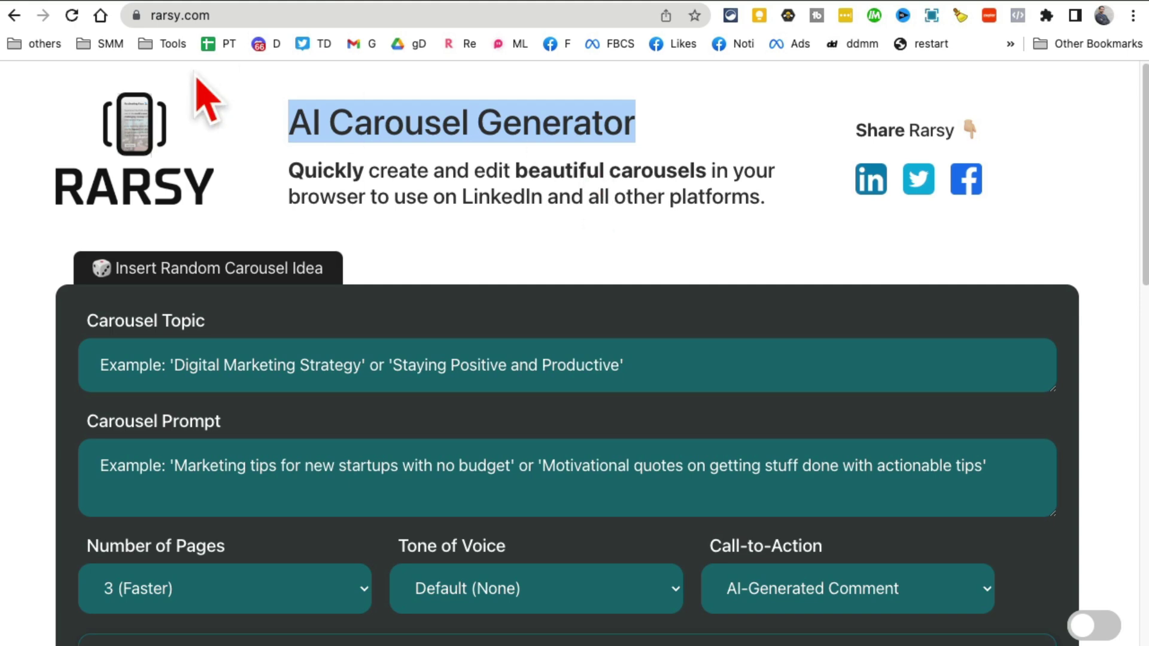
Step: Highlight the Rarsy address and the Carousel Generator title
{"action": "left_click", "coordinate": [224, 15]}
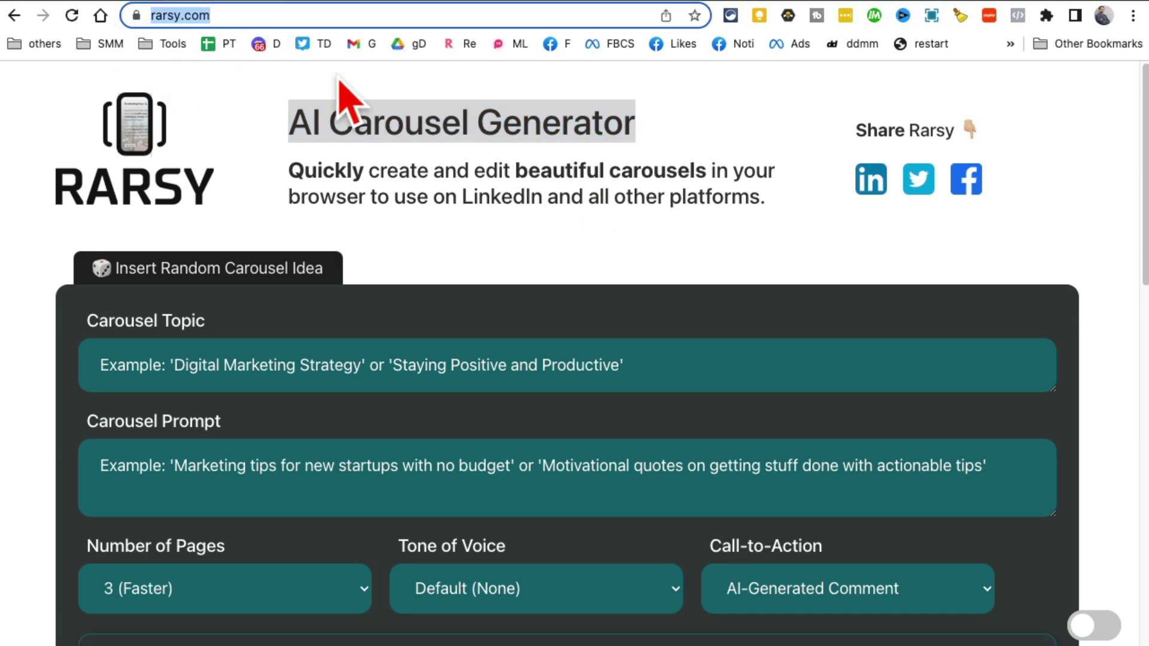
{"action": "left_click", "coordinate": [436, 167]}
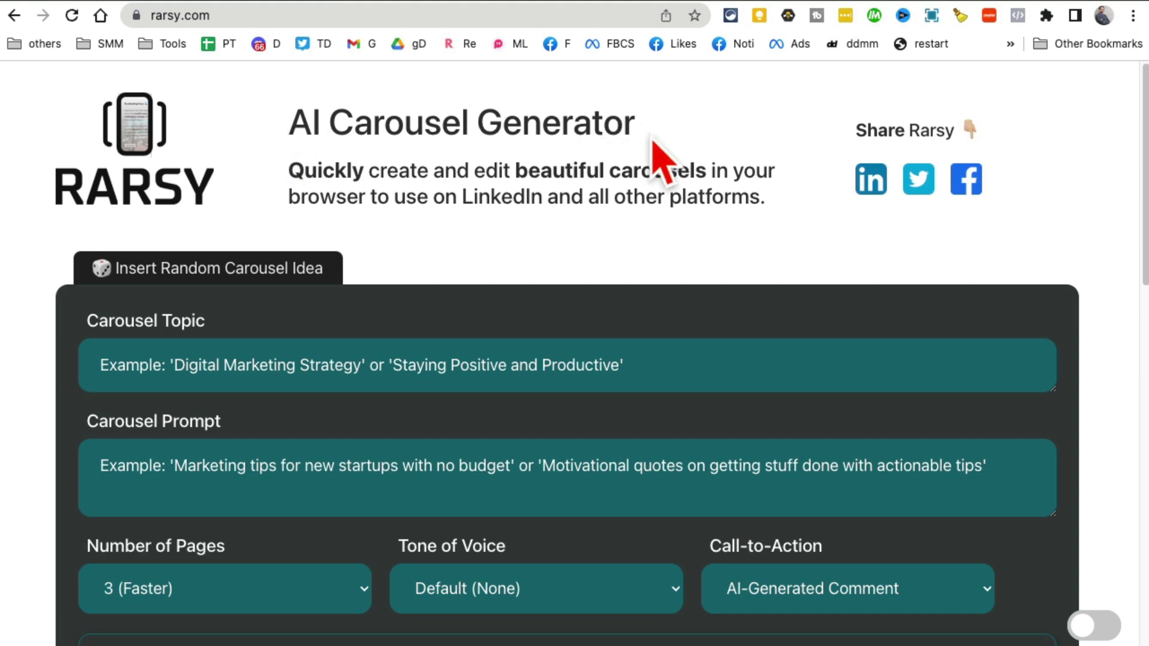
{"action": "left_click_drag", "start_coordinate": [323, 113], "coordinate": [679, 183]}
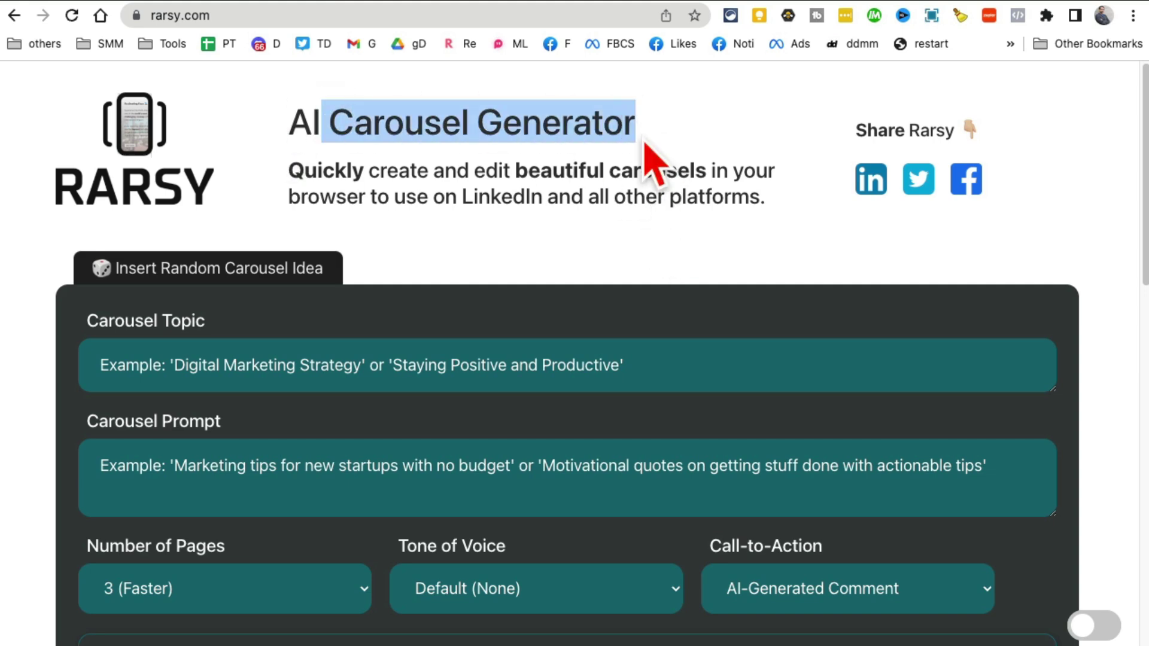
{"action": "scroll", "coordinate": [692, 184], "scroll_direction": "down", "scroll_amount": 2}
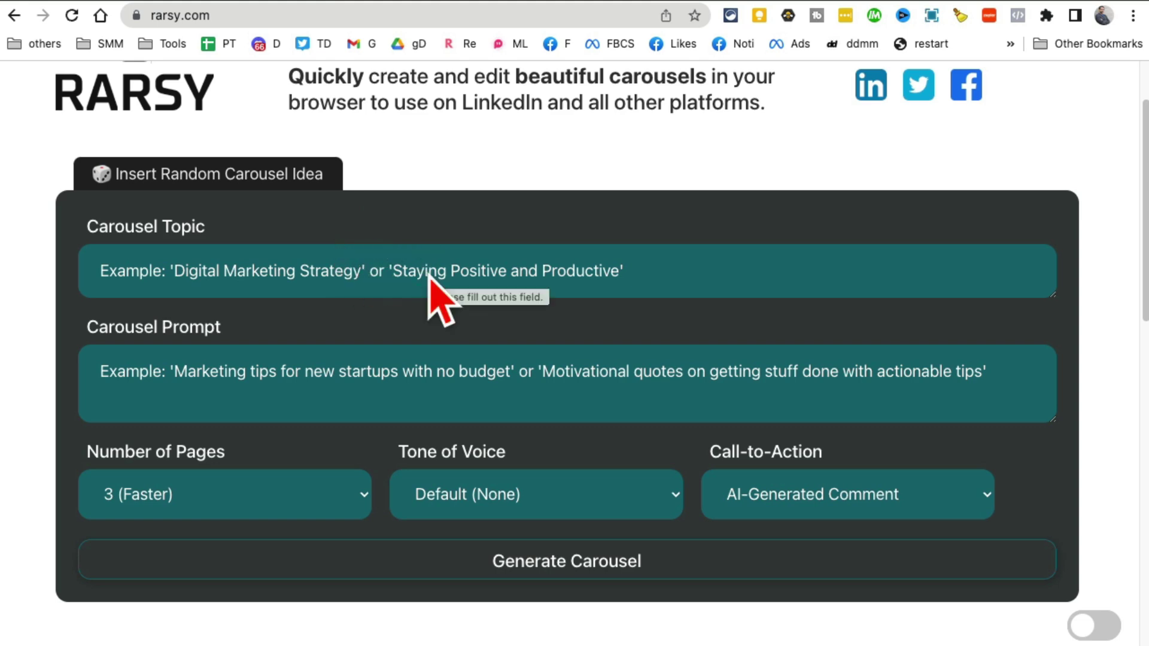
Step: Enter 'social media' as the topic and three marketing tips for small business as the prompt
{"action": "left_click", "coordinate": [270, 283]}
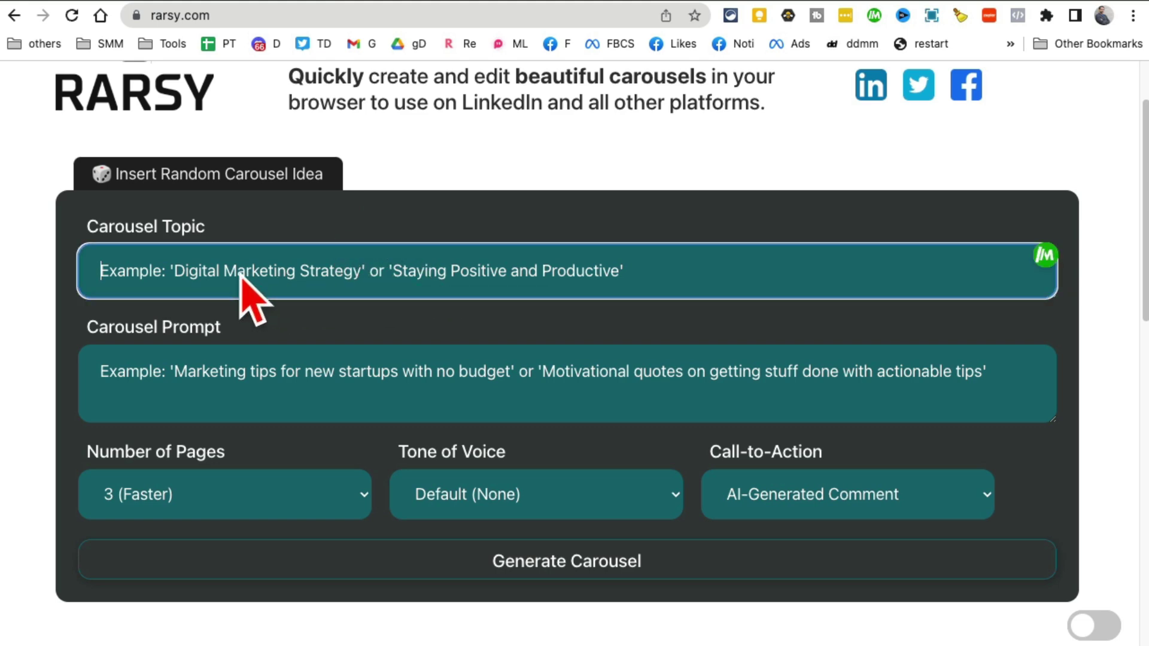
{"action": "type", "text": "social media"}
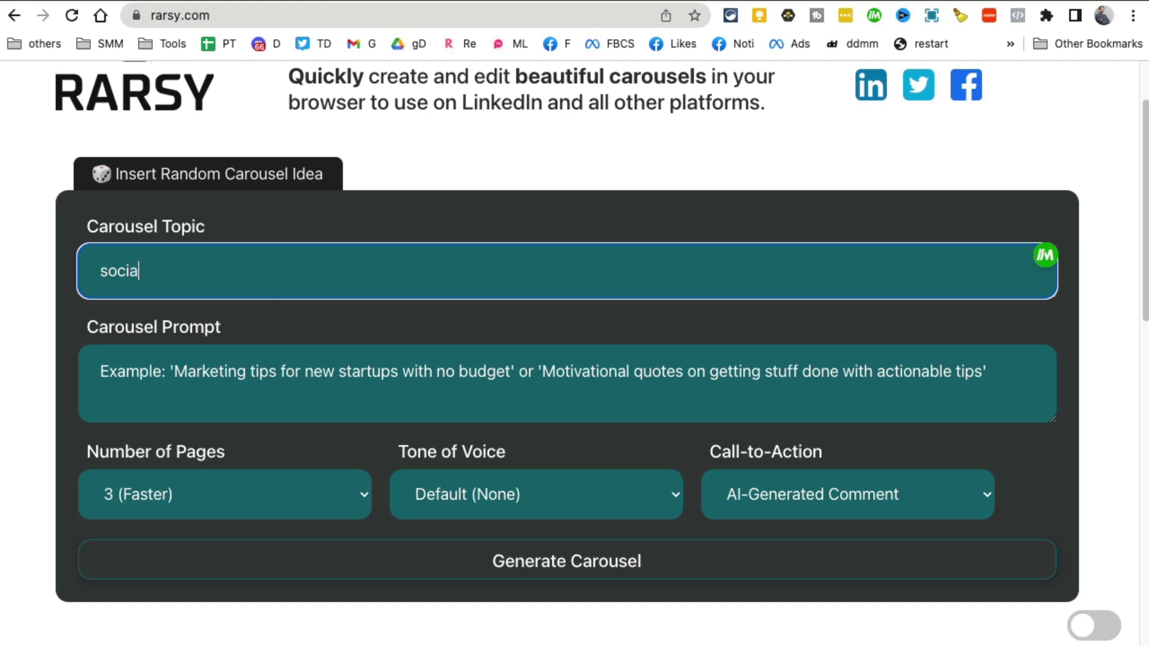
{"action": "left_click", "coordinate": [270, 377]}
{"action": "type", "text": "3"}
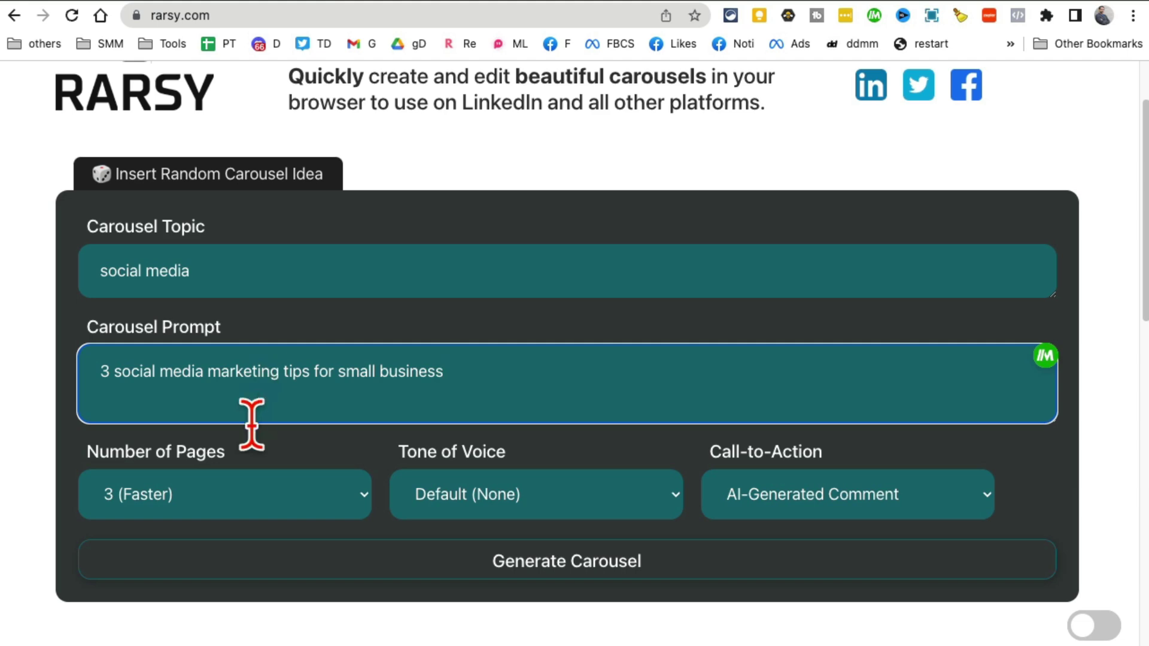
Step: Keep 3 (Faster) pages and AI-Generated Comment as call-to-action, then generate the carousel
{"action": "left_click", "coordinate": [215, 494]}
{"action": "left_click", "coordinate": [306, 496]}
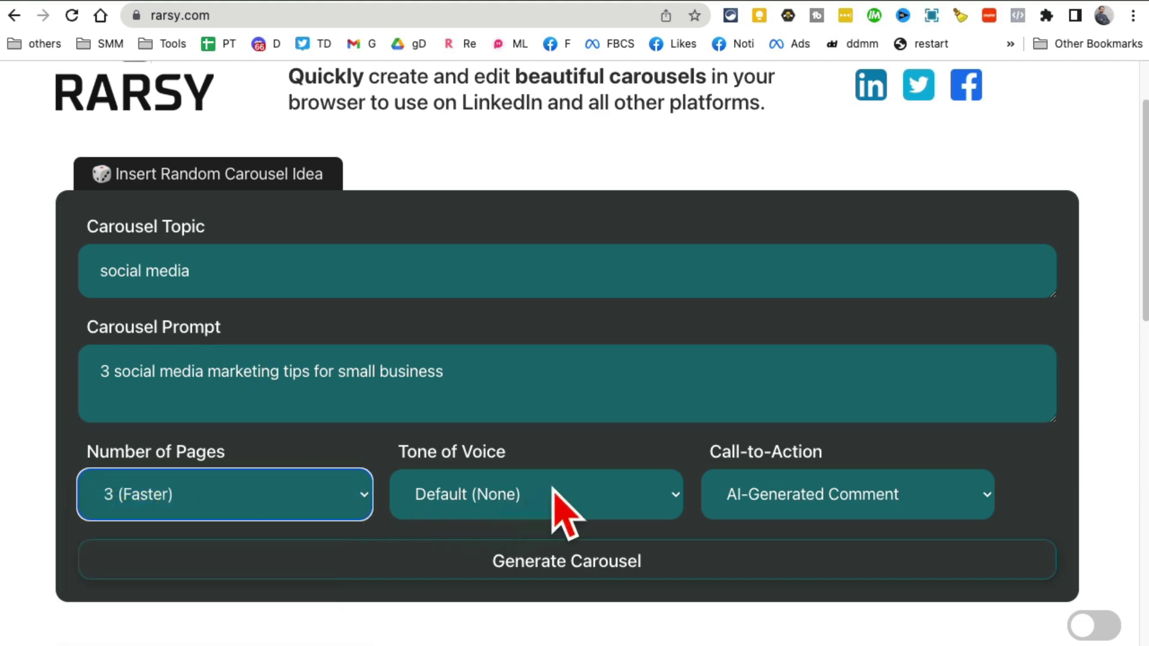
{"action": "scroll", "coordinate": [866, 529], "scroll_direction": "down", "scroll_amount": 3}
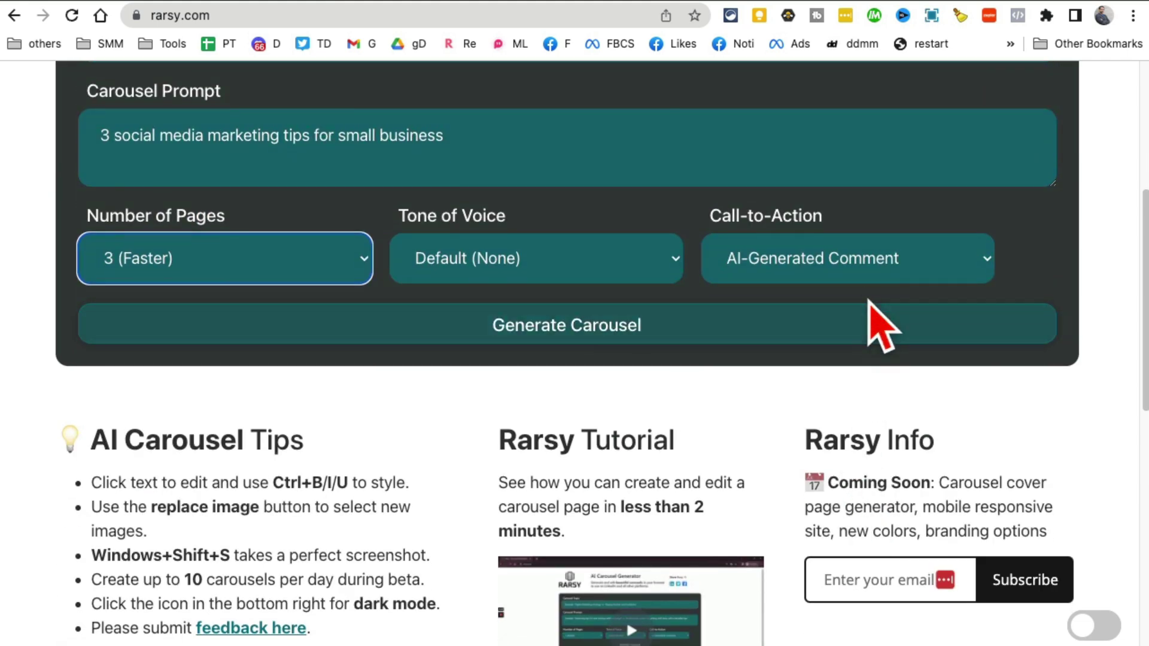
{"action": "left_click", "coordinate": [875, 270]}
{"action": "left_click", "coordinate": [691, 422]}
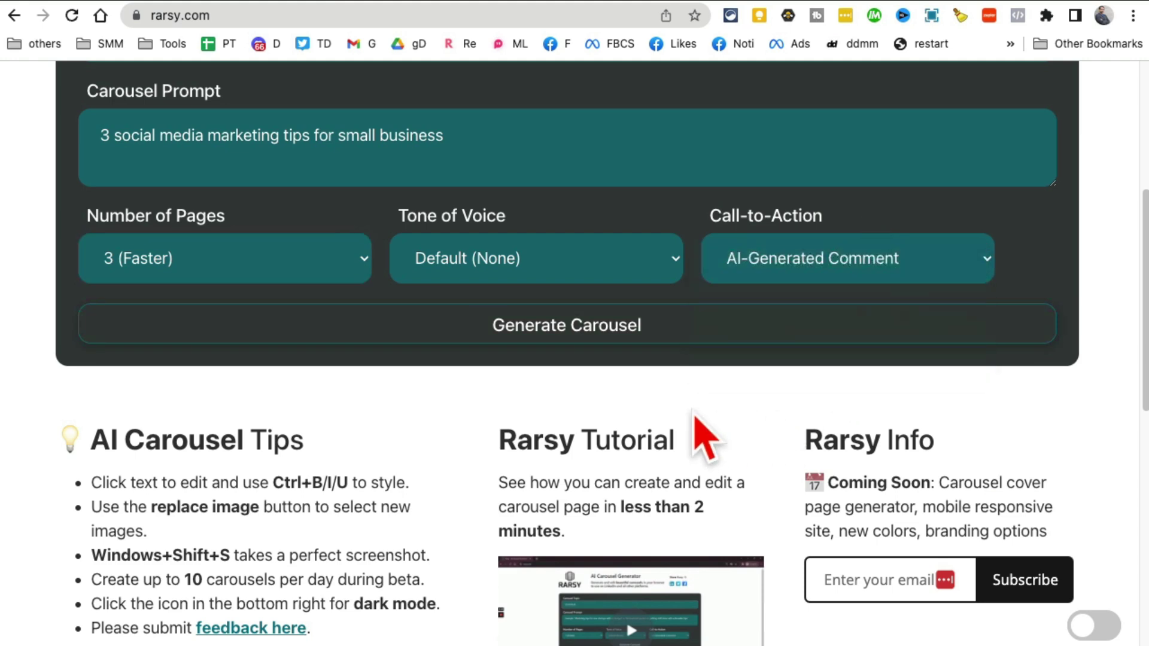
{"action": "left_click", "coordinate": [583, 341]}
{"action": "scroll", "coordinate": [820, 418], "scroll_direction": "down", "scroll_amount": 2}
{"action": "scroll", "coordinate": [812, 398], "scroll_direction": "down", "scroll_amount": 2}
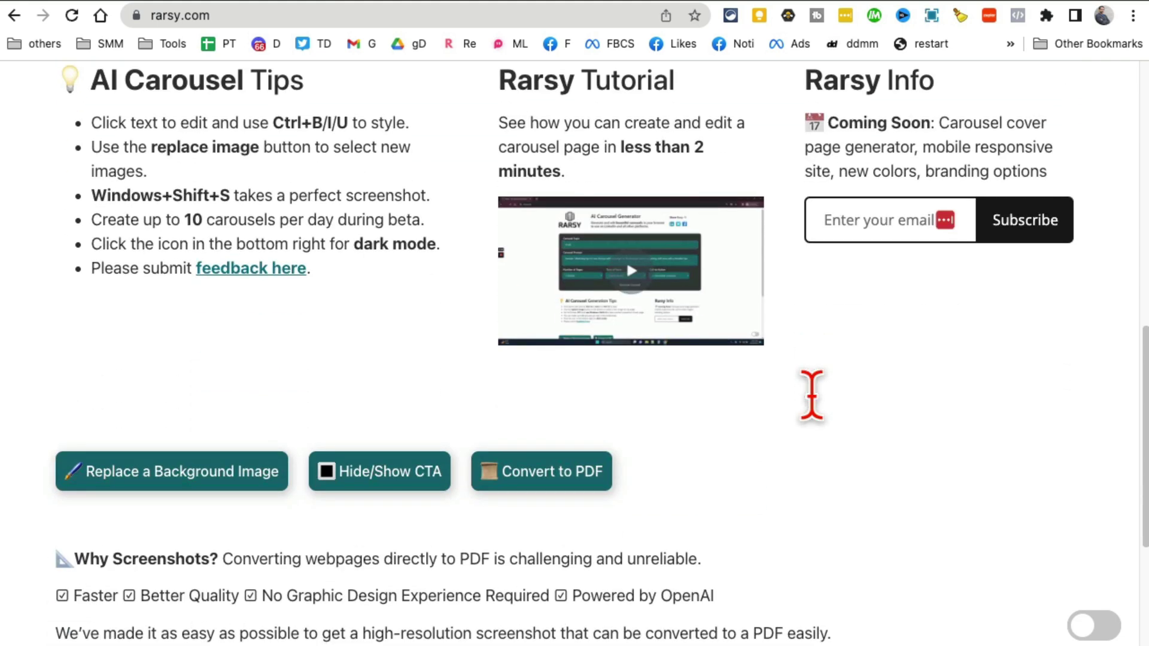
{"action": "scroll", "coordinate": [812, 396], "scroll_direction": "up", "scroll_amount": 2}
{"action": "scroll", "coordinate": [822, 360], "scroll_direction": "up", "scroll_amount": 2}
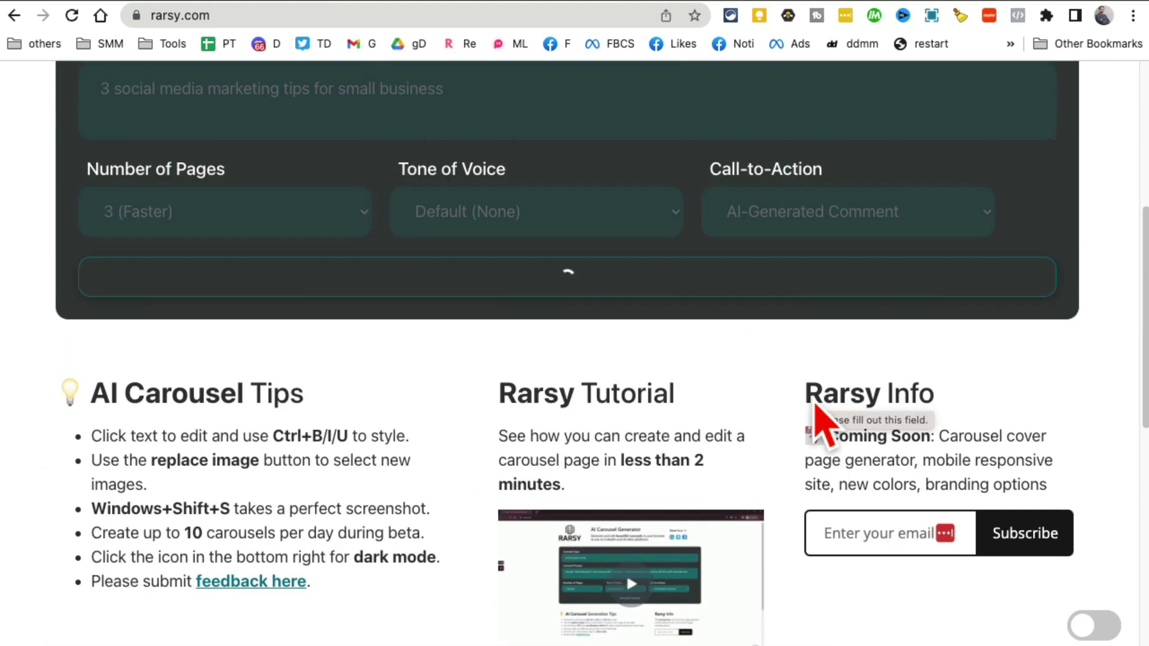
{"action": "scroll", "coordinate": [819, 408], "scroll_direction": "up", "scroll_amount": 1}
{"action": "scroll", "coordinate": [866, 405], "scroll_direction": "up", "scroll_amount": 2}
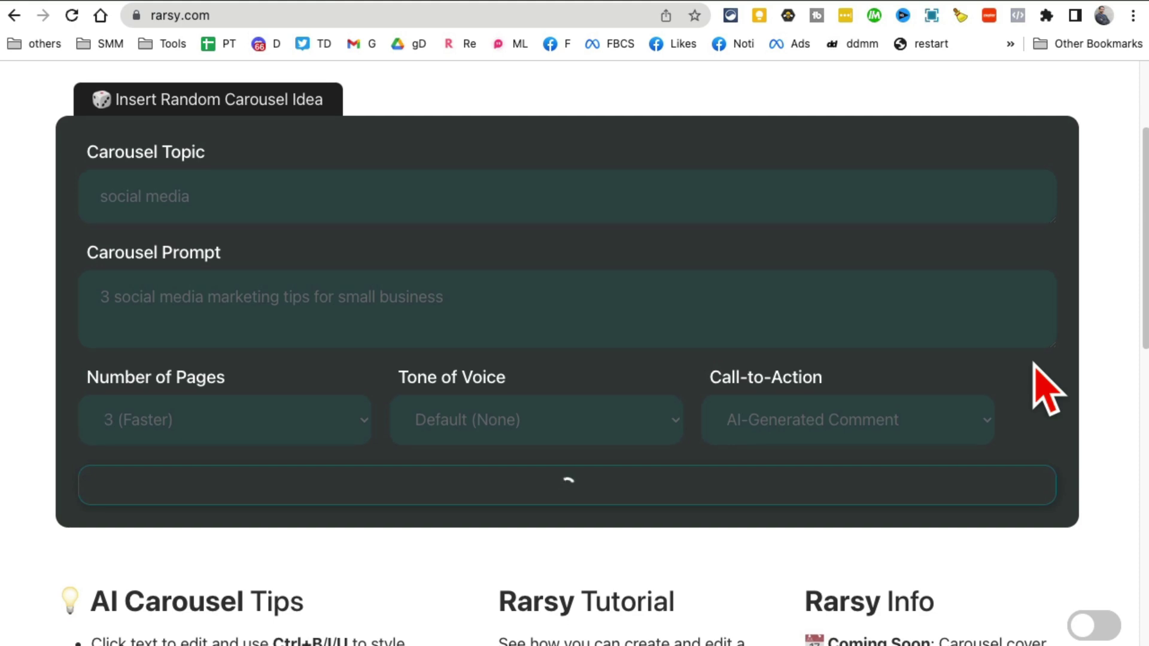
{"action": "scroll", "coordinate": [1046, 390], "scroll_direction": "up", "scroll_amount": 2}
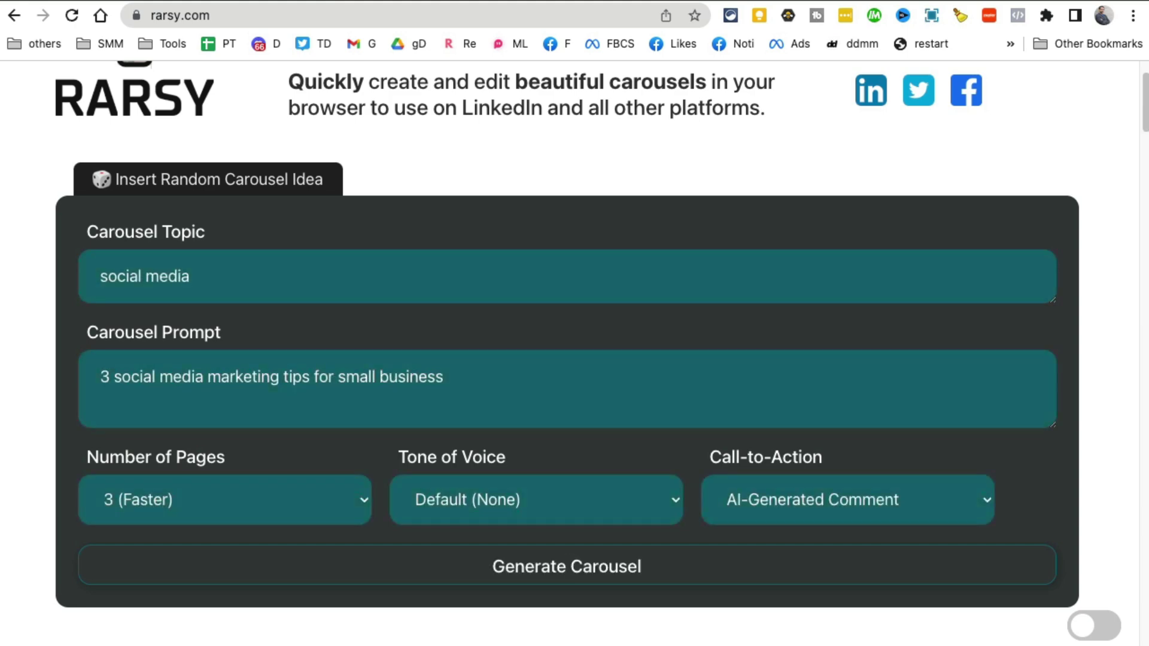
{"action": "scroll", "coordinate": [805, 373], "scroll_direction": "down", "scroll_amount": 1}
{"action": "scroll", "coordinate": [808, 386], "scroll_direction": "down", "scroll_amount": 3}
{"action": "scroll", "coordinate": [835, 386], "scroll_direction": "down", "scroll_amount": 1}
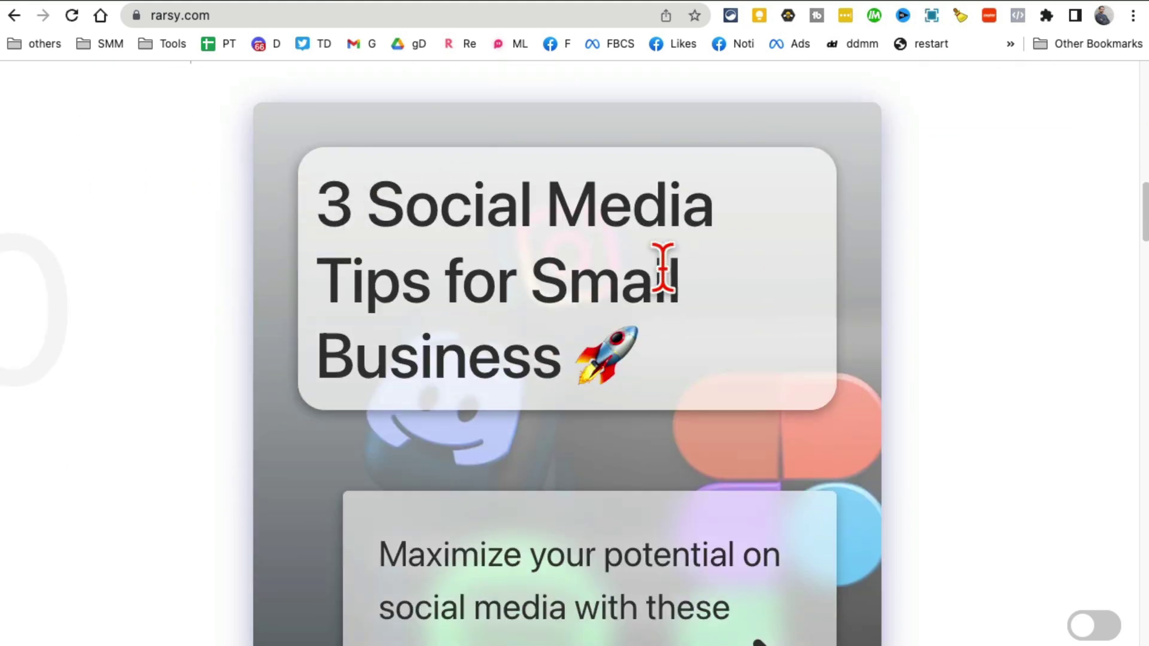
{"action": "scroll", "coordinate": [461, 385], "scroll_direction": "down", "scroll_amount": 2}
{"action": "scroll", "coordinate": [777, 416], "scroll_direction": "down", "scroll_amount": 3}
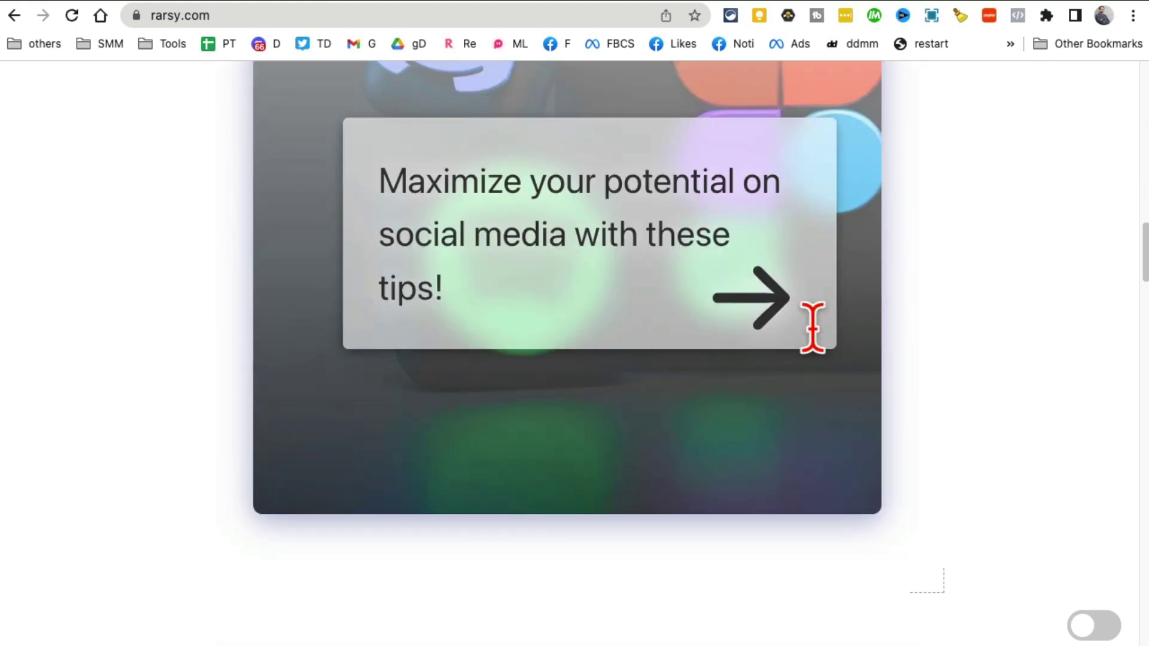
{"action": "scroll", "coordinate": [763, 351], "scroll_direction": "down", "scroll_amount": 4}
{"action": "scroll", "coordinate": [846, 398], "scroll_direction": "down", "scroll_amount": 2}
{"action": "scroll", "coordinate": [595, 410], "scroll_direction": "down", "scroll_amount": 2}
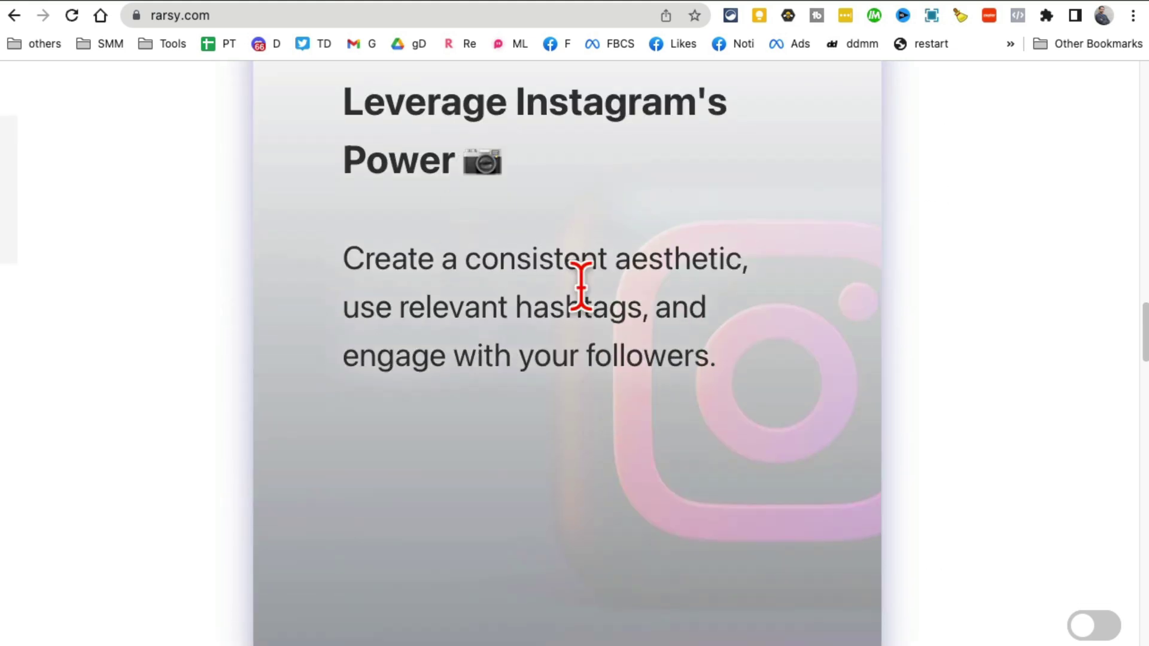
{"action": "scroll", "coordinate": [721, 290], "scroll_direction": "down", "scroll_amount": 1}
{"action": "scroll", "coordinate": [743, 343], "scroll_direction": "down", "scroll_amount": 3}
{"action": "scroll", "coordinate": [745, 336], "scroll_direction": "down", "scroll_amount": 4}
{"action": "scroll", "coordinate": [728, 359], "scroll_direction": "down", "scroll_amount": 3}
{"action": "scroll", "coordinate": [729, 401], "scroll_direction": "down", "scroll_amount": 5}
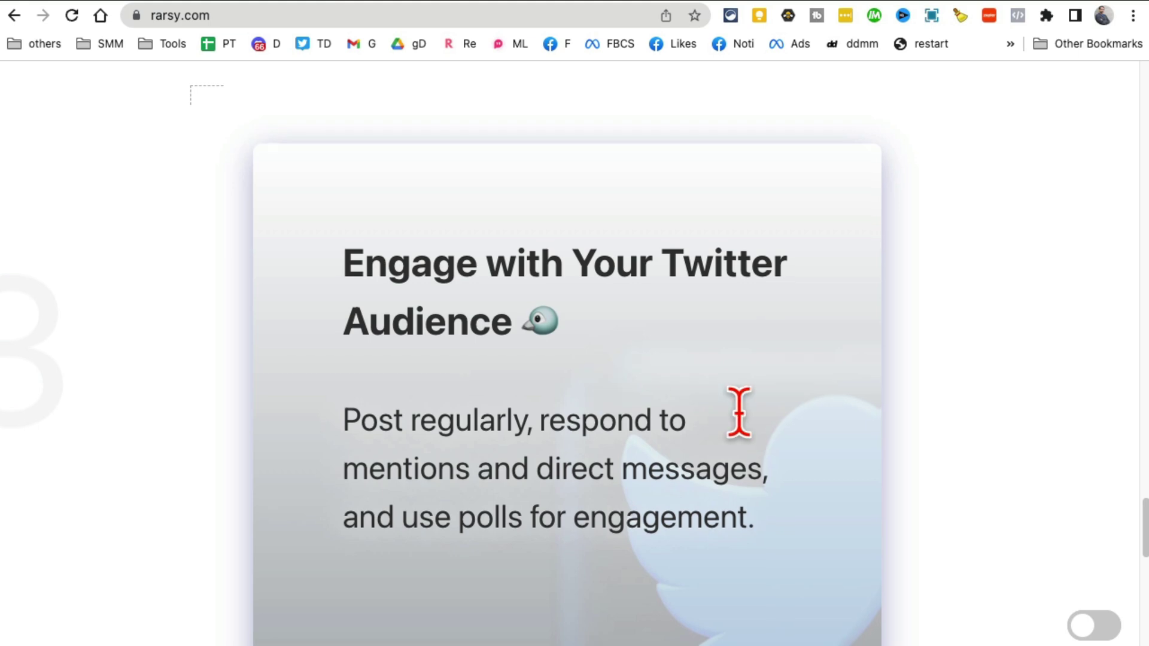
{"action": "scroll", "coordinate": [739, 411], "scroll_direction": "down", "scroll_amount": 2}
{"action": "scroll", "coordinate": [745, 427], "scroll_direction": "down", "scroll_amount": 2}
{"action": "scroll", "coordinate": [751, 441], "scroll_direction": "down", "scroll_amount": 4}
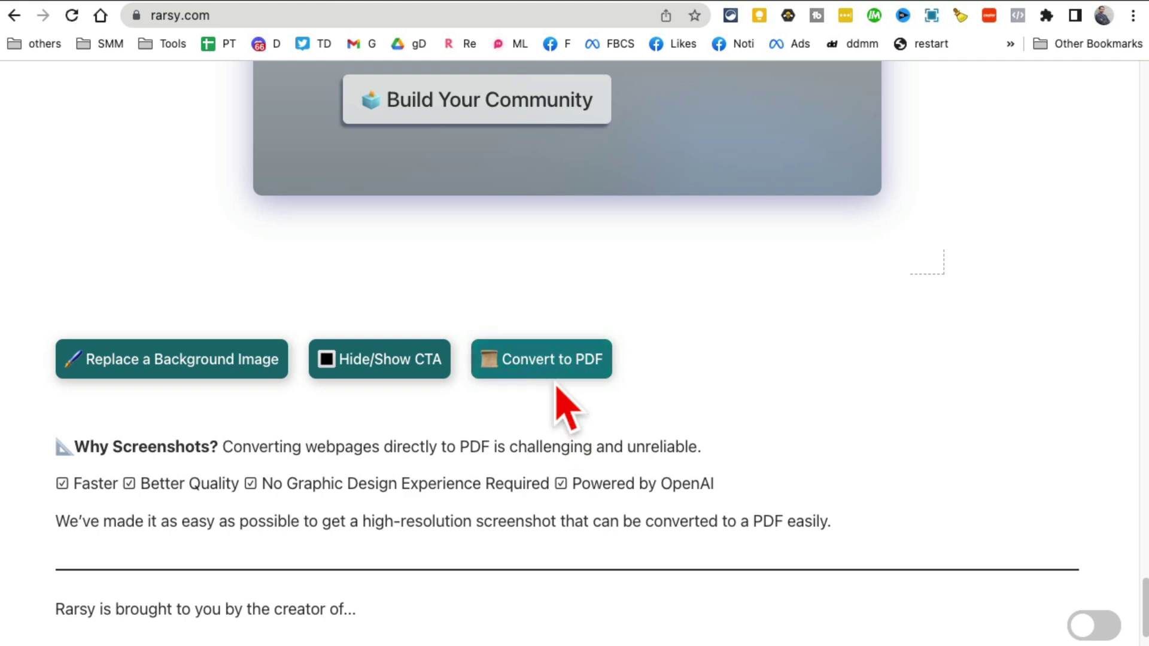
{"action": "scroll", "coordinate": [876, 536], "scroll_direction": "up", "scroll_amount": 5}
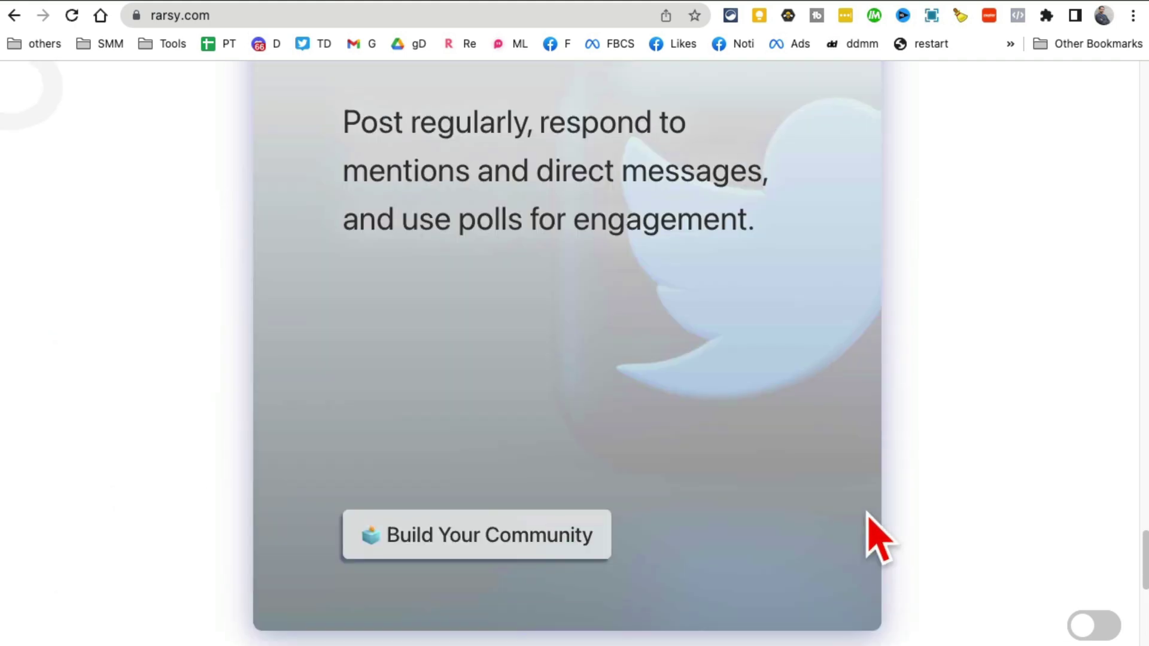
{"action": "scroll", "coordinate": [566, 350], "scroll_direction": "up", "scroll_amount": 4}
{"action": "left_click", "coordinate": [530, 502]}
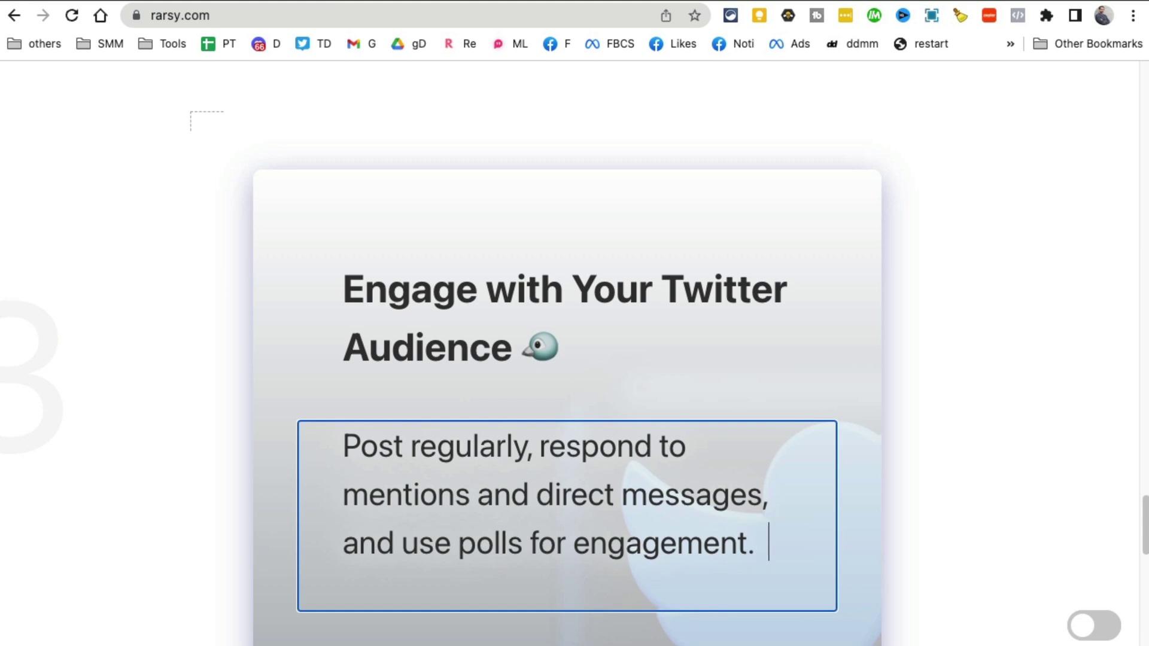
{"action": "left_click", "coordinate": [523, 336]}
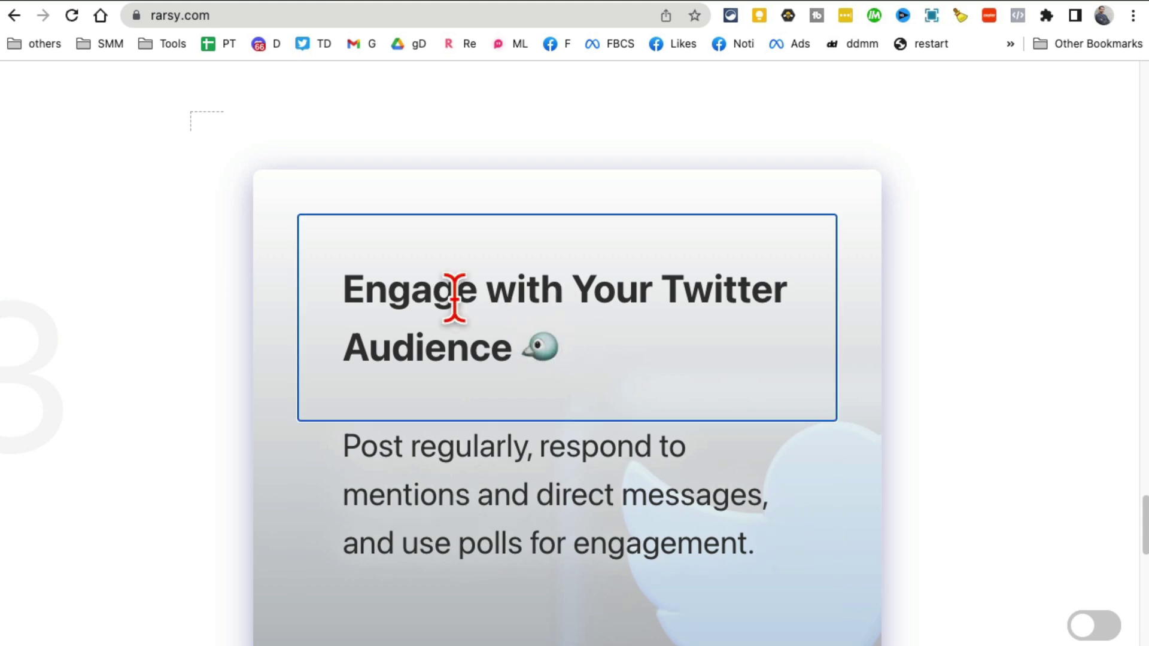
{"action": "left_click", "coordinate": [933, 395]}
{"action": "scroll", "coordinate": [979, 502], "scroll_direction": "down", "scroll_amount": 5}
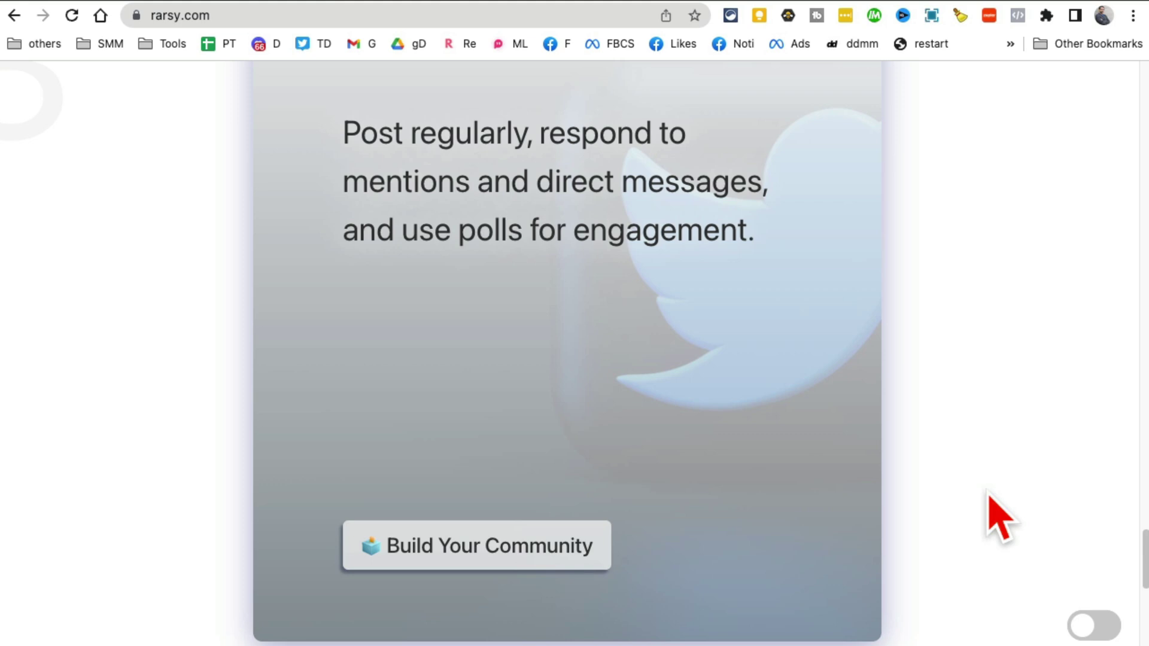
{"action": "scroll", "coordinate": [557, 386], "scroll_direction": "up", "scroll_amount": 5}
{"action": "scroll", "coordinate": [557, 386], "scroll_direction": "up", "scroll_amount": 5}
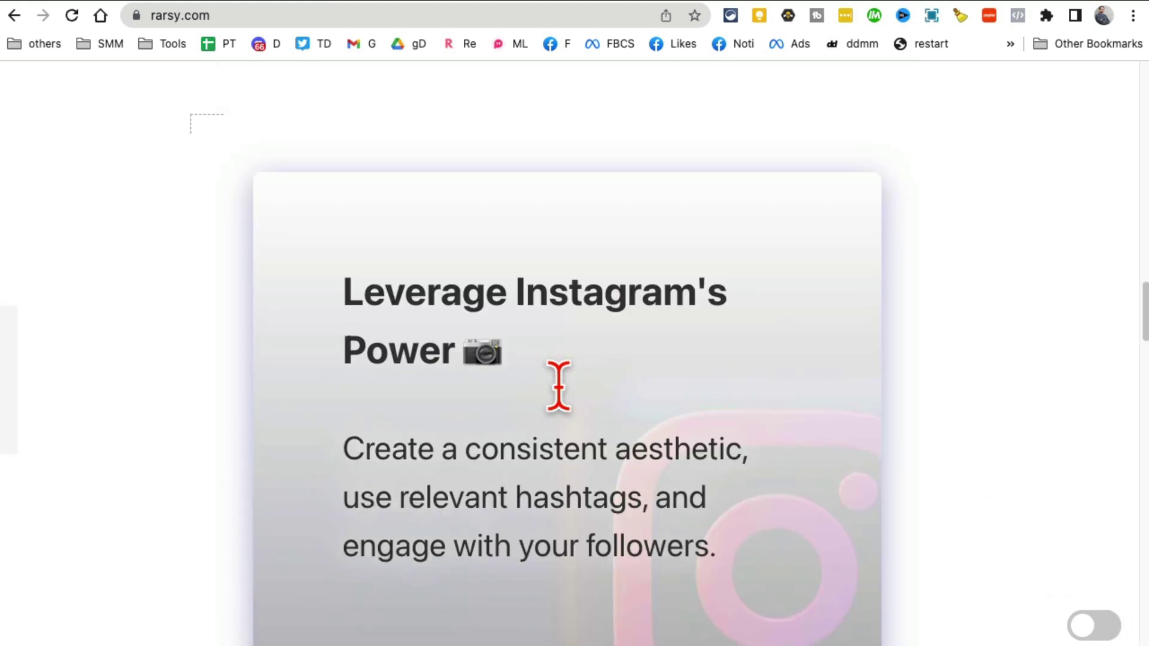
{"action": "scroll", "coordinate": [558, 386], "scroll_direction": "up", "scroll_amount": 10}
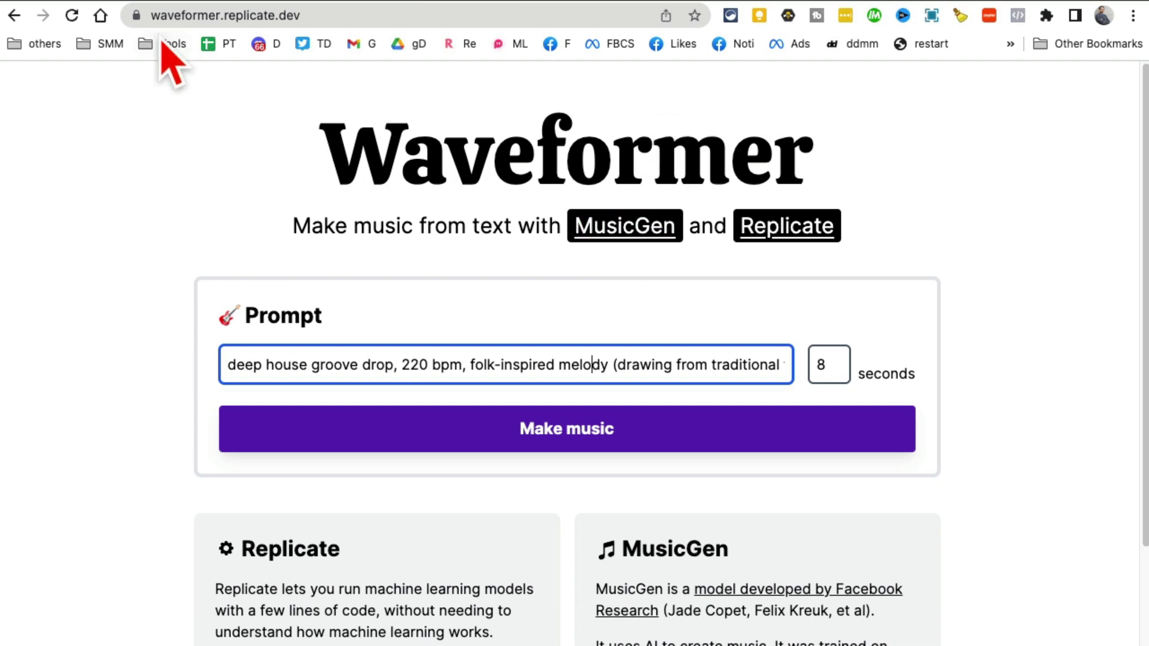
Step: Clear the old deep-house prompt so it can be replaced with 'a smooth and slow music to chill'
{"action": "left_click", "coordinate": [325, 15]}
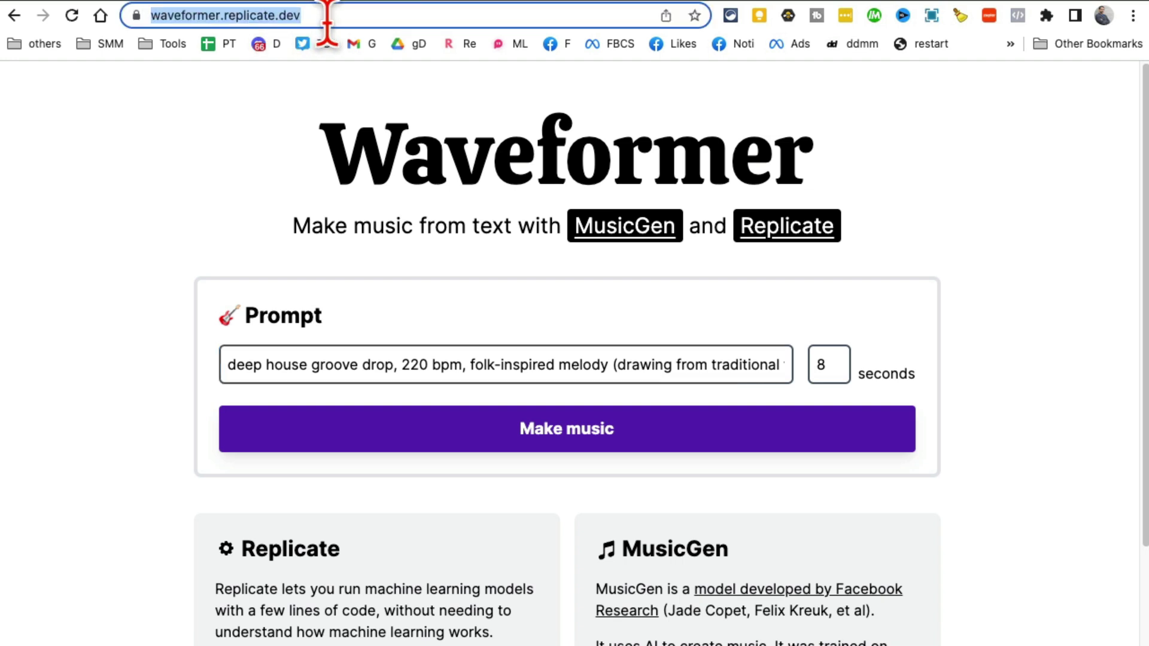
{"action": "left_click", "coordinate": [392, 366]}
{"action": "key", "text": "ctrl+a"}
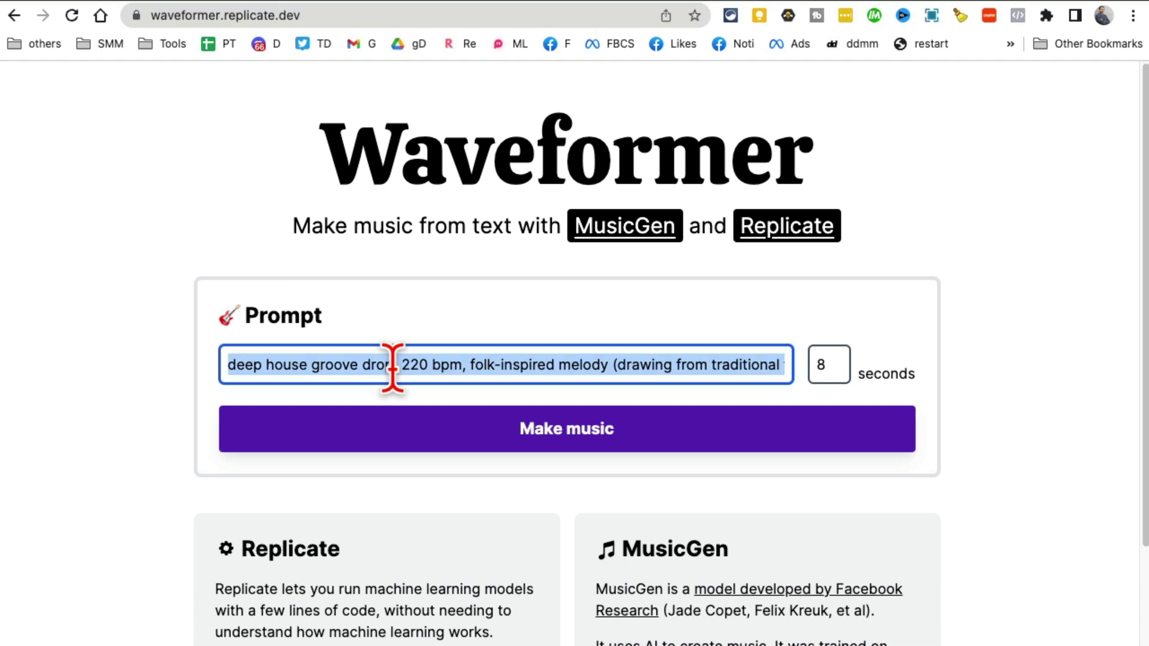
{"action": "key", "text": "Right"}
{"action": "key", "text": "ctrl+a"}
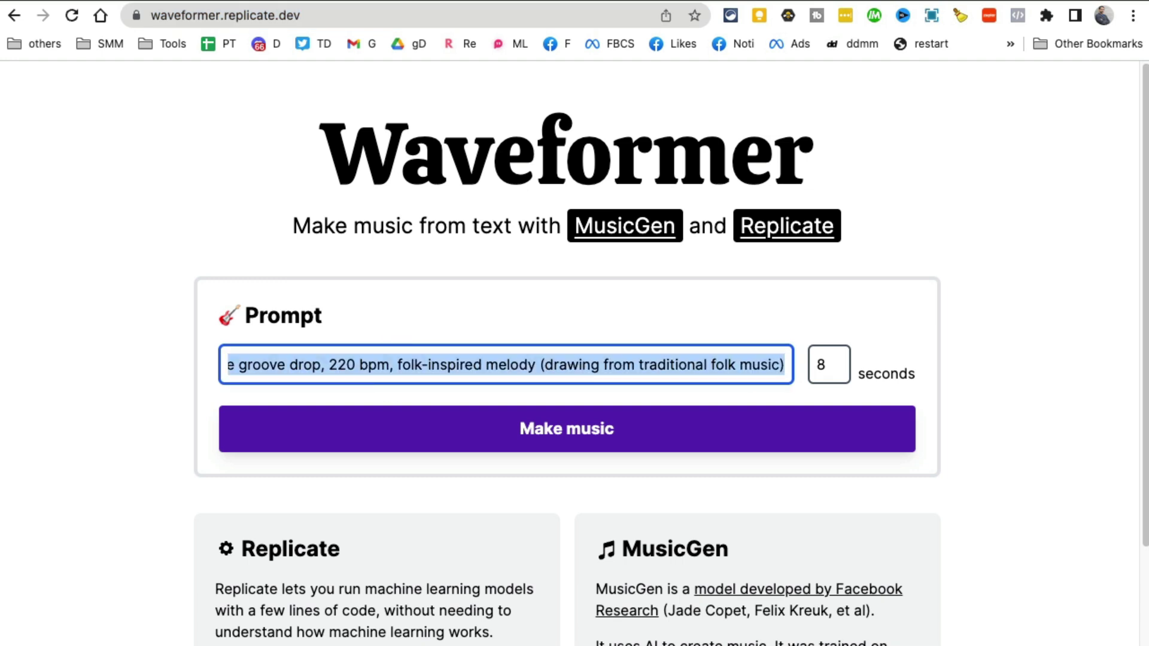
{"action": "key", "text": "BackSpace"}
{"action": "type", "text": "a smooth and slow music to chill"}
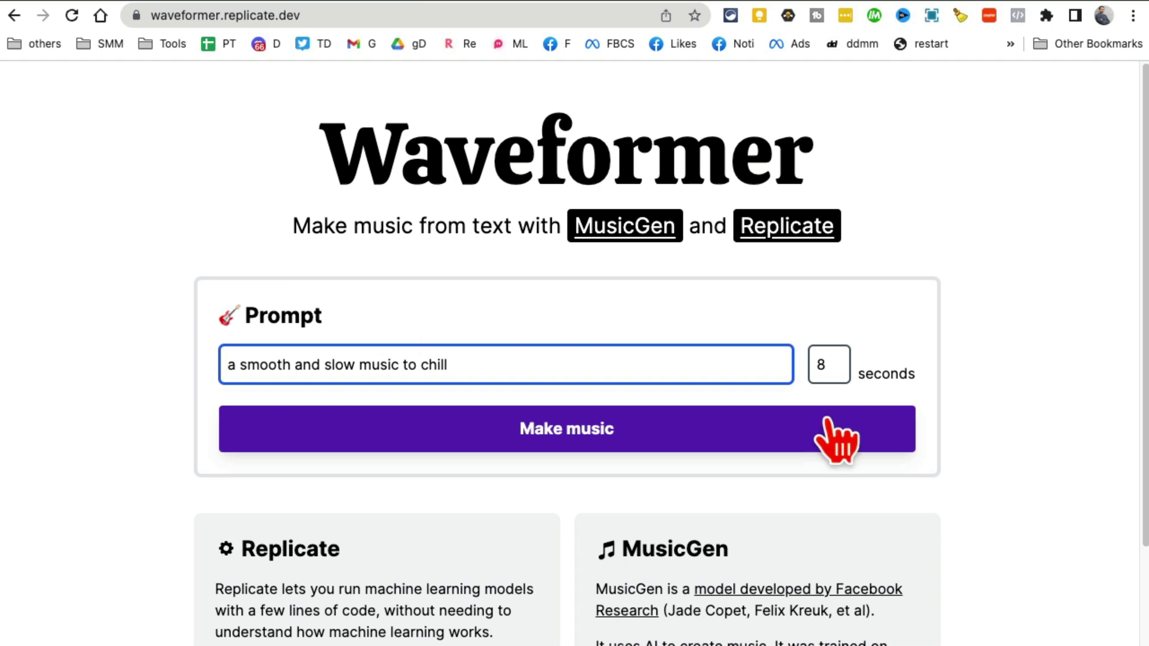
Step: Set the track length to 4 seconds and start generating the music
{"action": "left_click", "coordinate": [821, 363]}
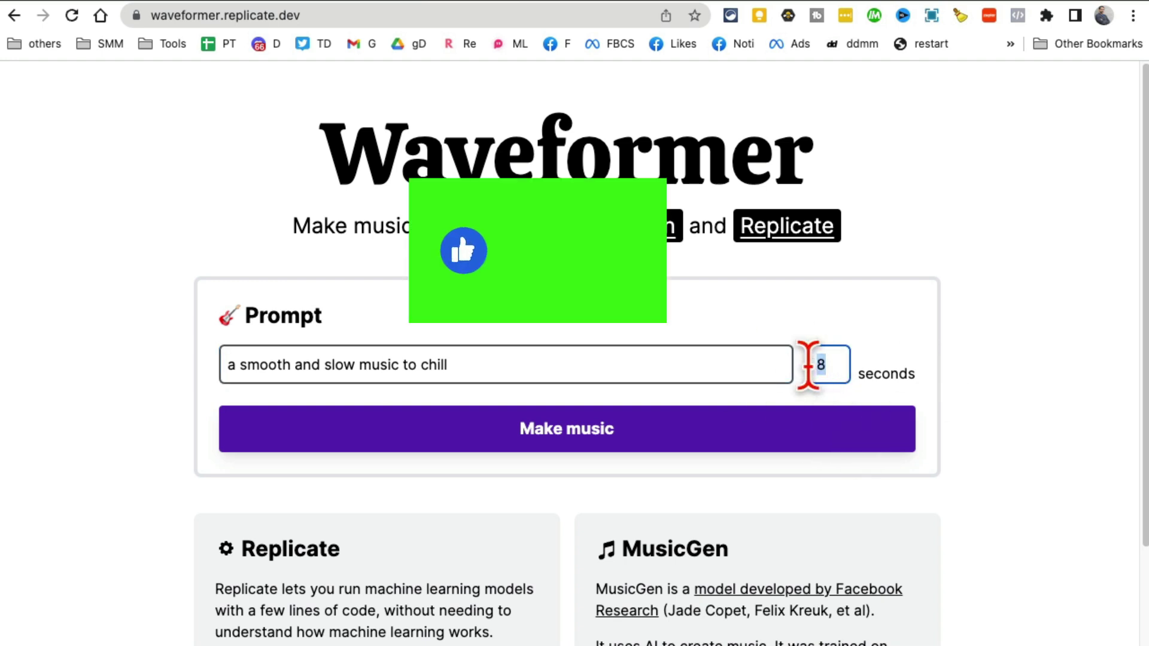
{"action": "key", "text": "BackSpace"}
{"action": "type", "text": "4"}
{"action": "left_click", "coordinate": [936, 379]}
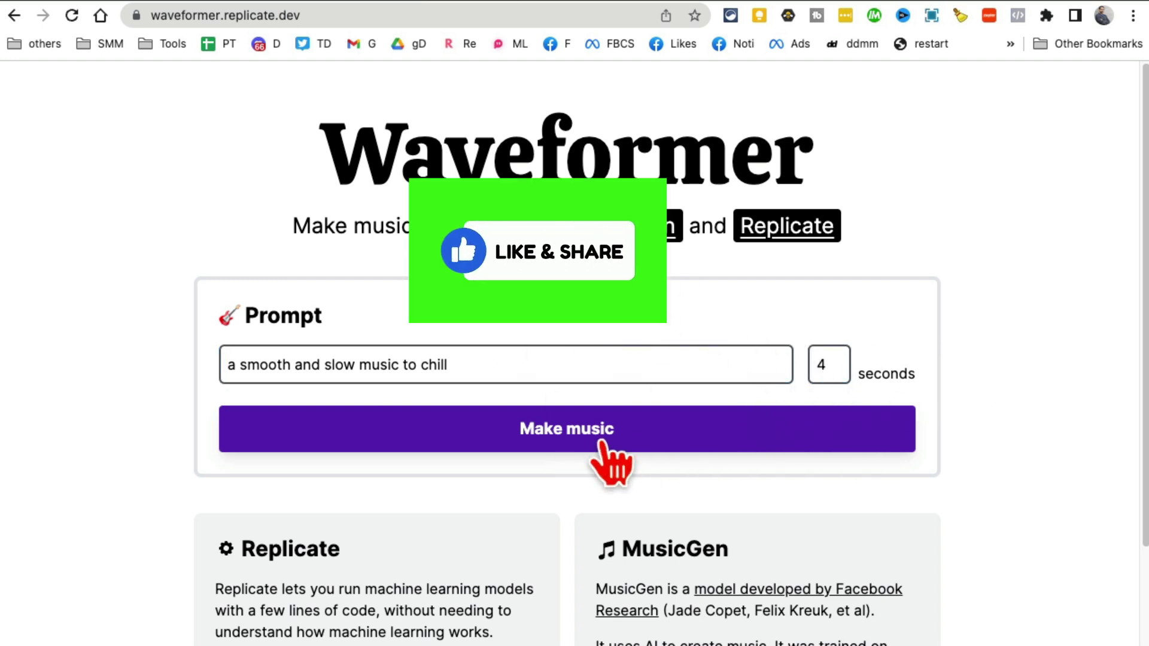
{"action": "left_click", "coordinate": [590, 449]}
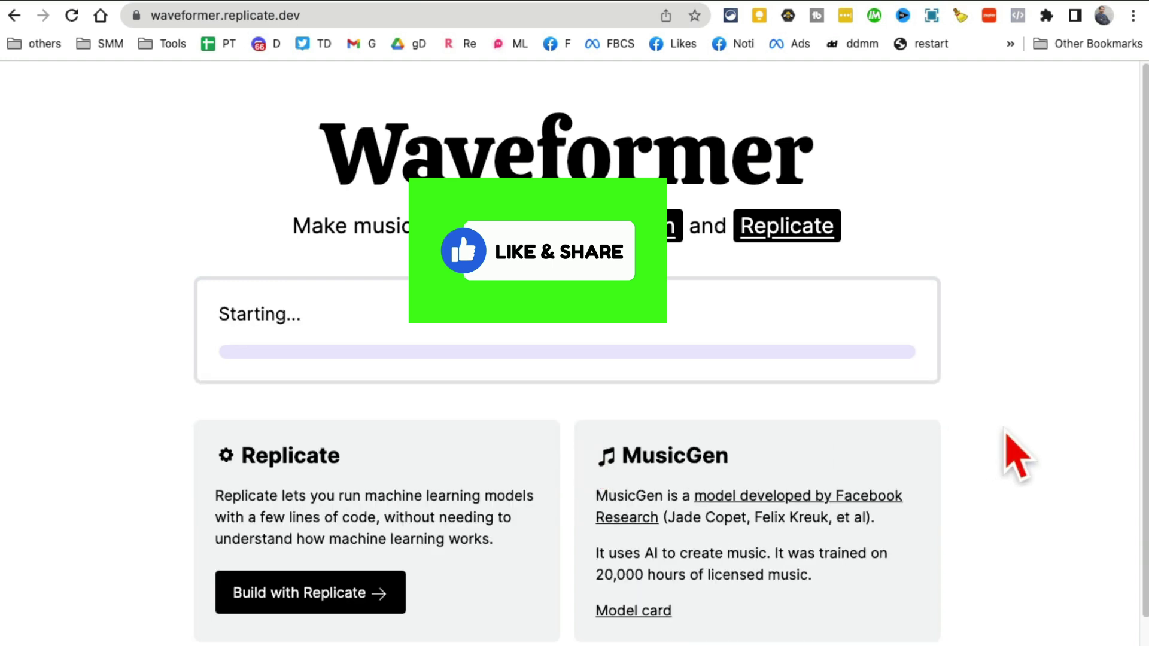
{"action": "scroll", "coordinate": [1050, 458], "scroll_direction": "down", "scroll_amount": 1}
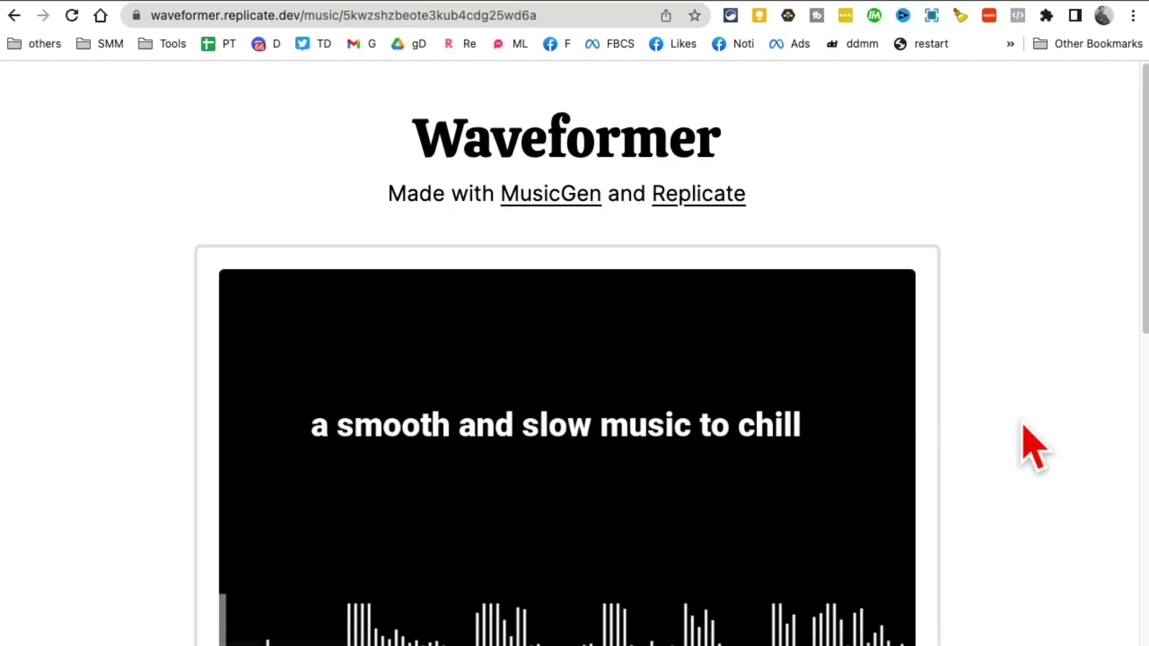
{"action": "scroll", "coordinate": [385, 353], "scroll_direction": "down", "scroll_amount": 2}
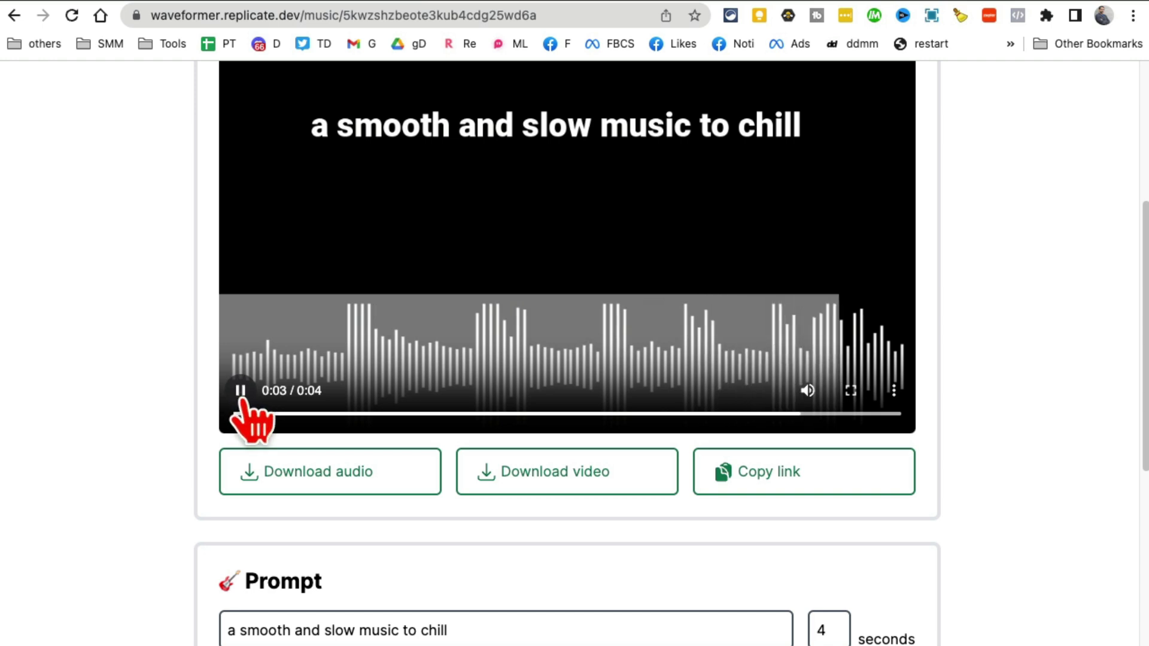
Step: Pause playback of the generated chill track
{"action": "left_click", "coordinate": [240, 391]}
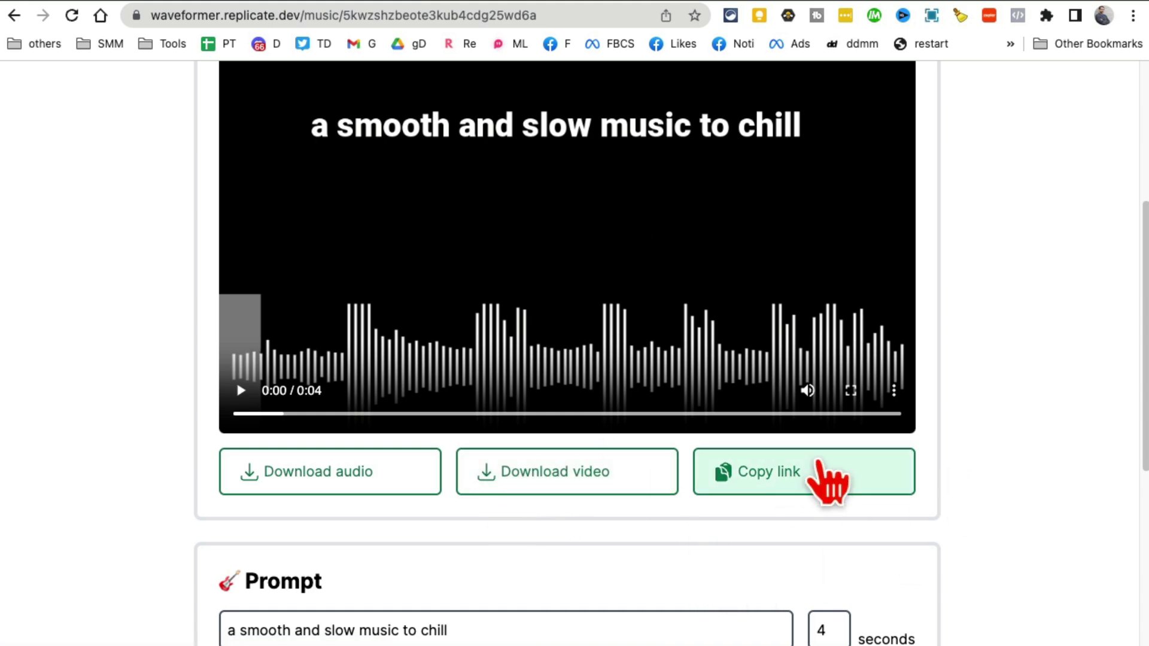
{"action": "scroll", "coordinate": [946, 485], "scroll_direction": "up", "scroll_amount": 3}
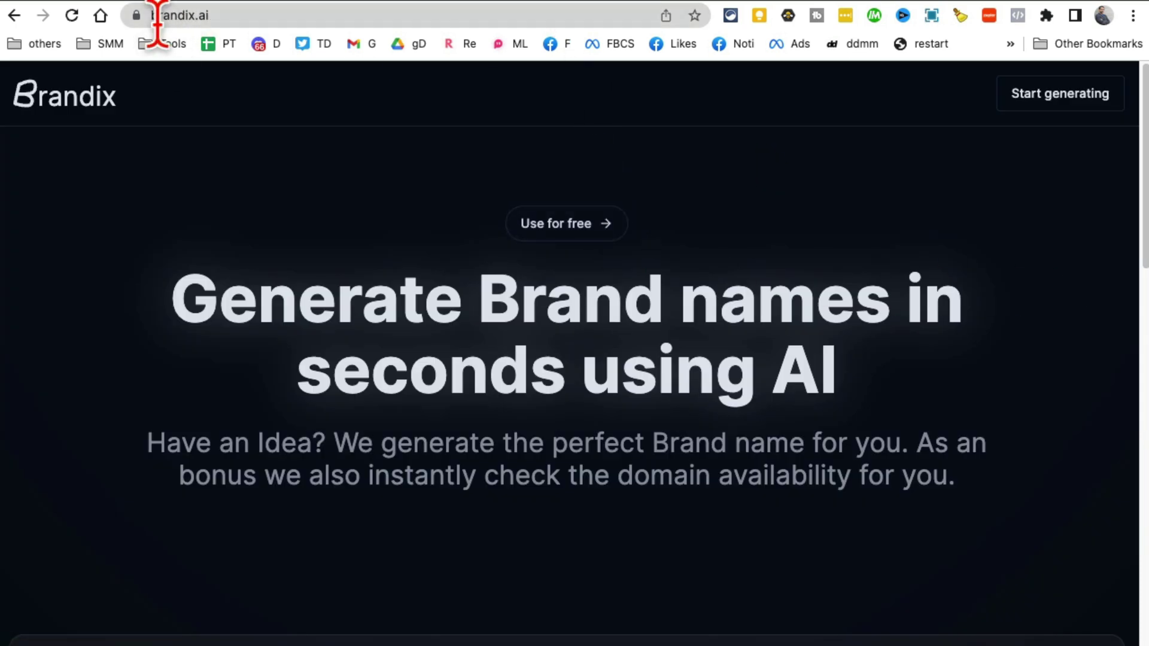
Step: Highlight the Brandix headline, then start generating brand names
{"action": "left_click_drag", "start_coordinate": [258, 297], "coordinate": [857, 402]}
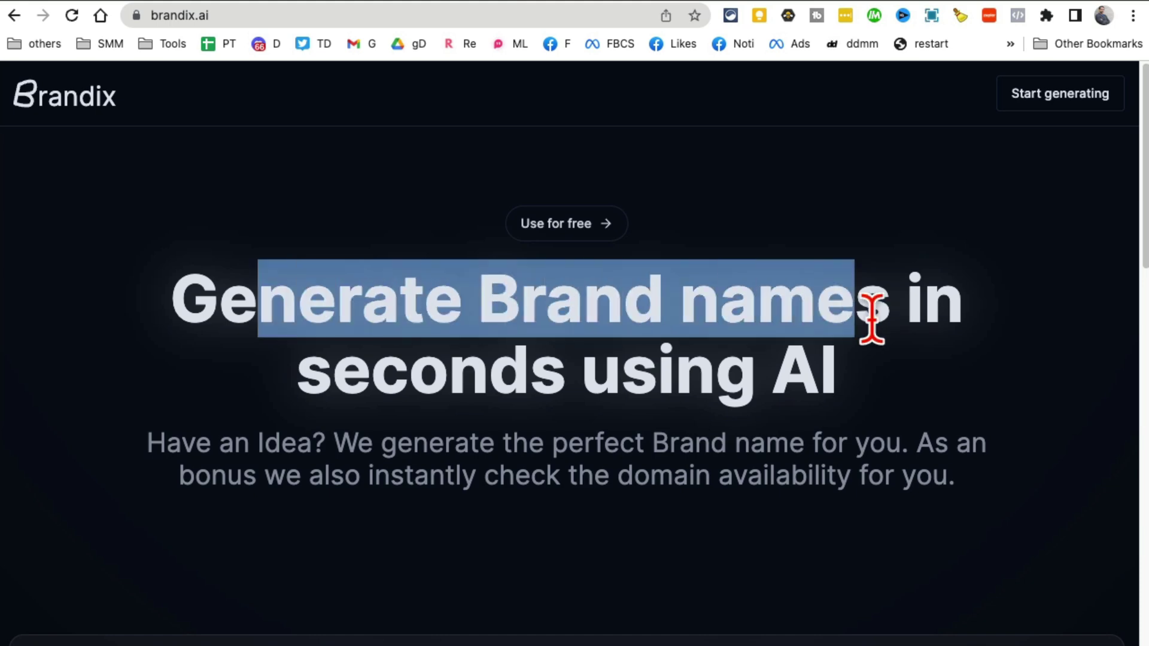
{"action": "left_click", "coordinate": [857, 417]}
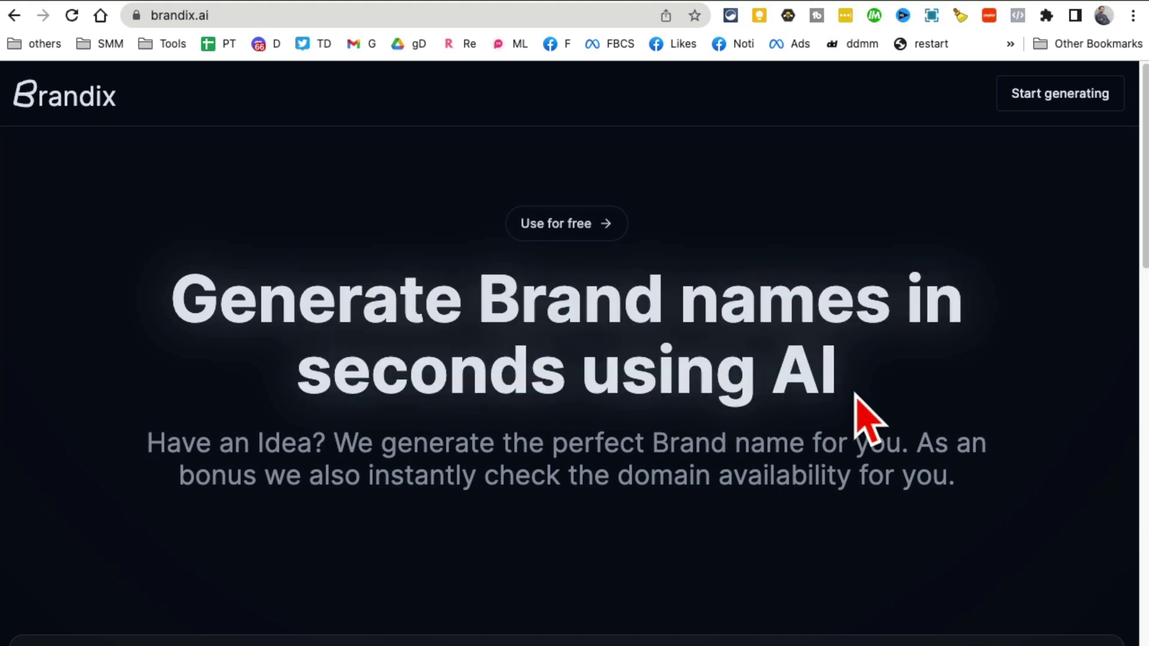
{"action": "left_click_drag", "start_coordinate": [852, 395], "coordinate": [584, 437]}
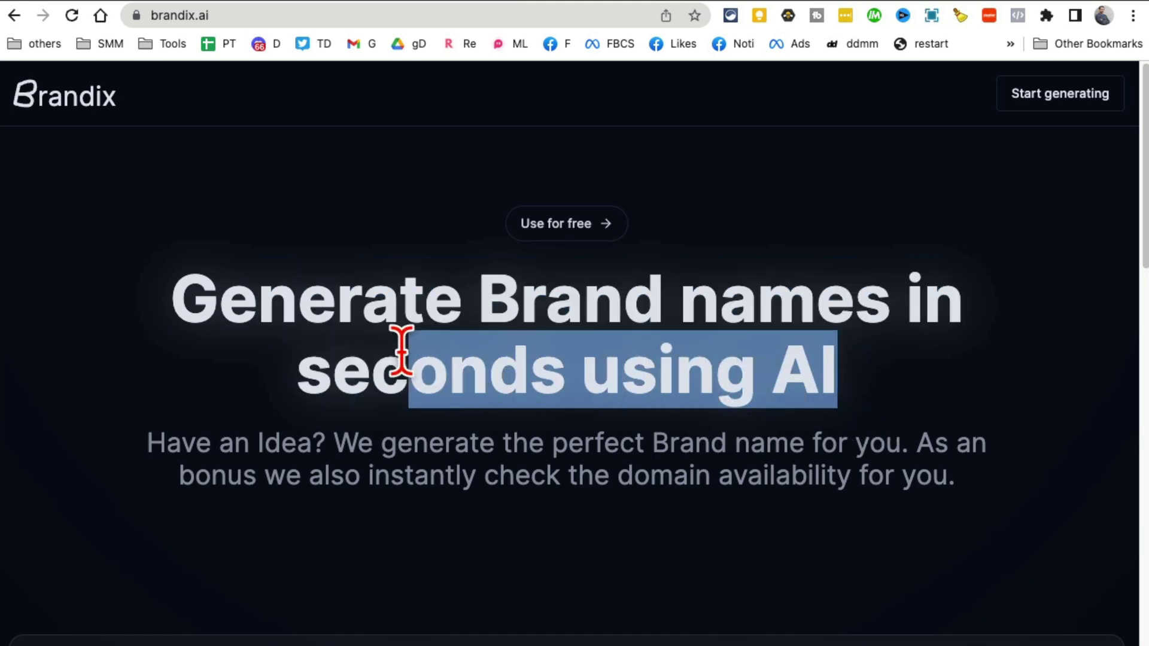
{"action": "scroll", "coordinate": [583, 441], "scroll_direction": "down", "scroll_amount": 3}
{"action": "scroll", "coordinate": [592, 440], "scroll_direction": "down", "scroll_amount": 1}
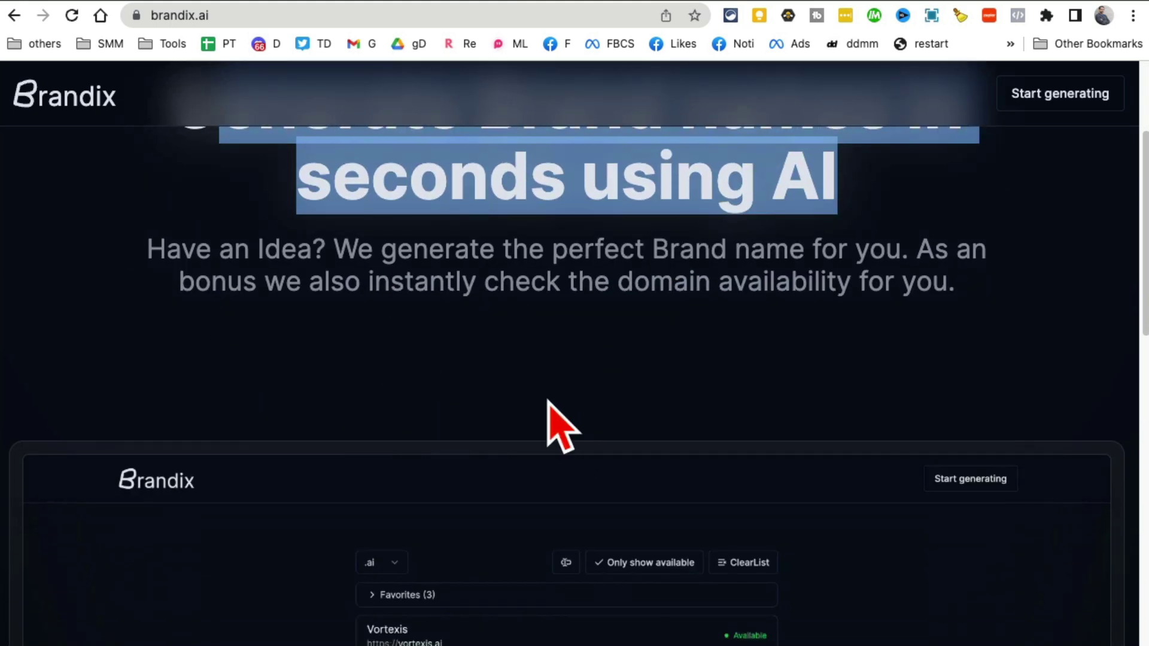
{"action": "scroll", "coordinate": [610, 405], "scroll_direction": "down", "scroll_amount": 2}
{"action": "scroll", "coordinate": [675, 409], "scroll_direction": "up", "scroll_amount": 4}
{"action": "scroll", "coordinate": [674, 410], "scroll_direction": "up", "scroll_amount": 2}
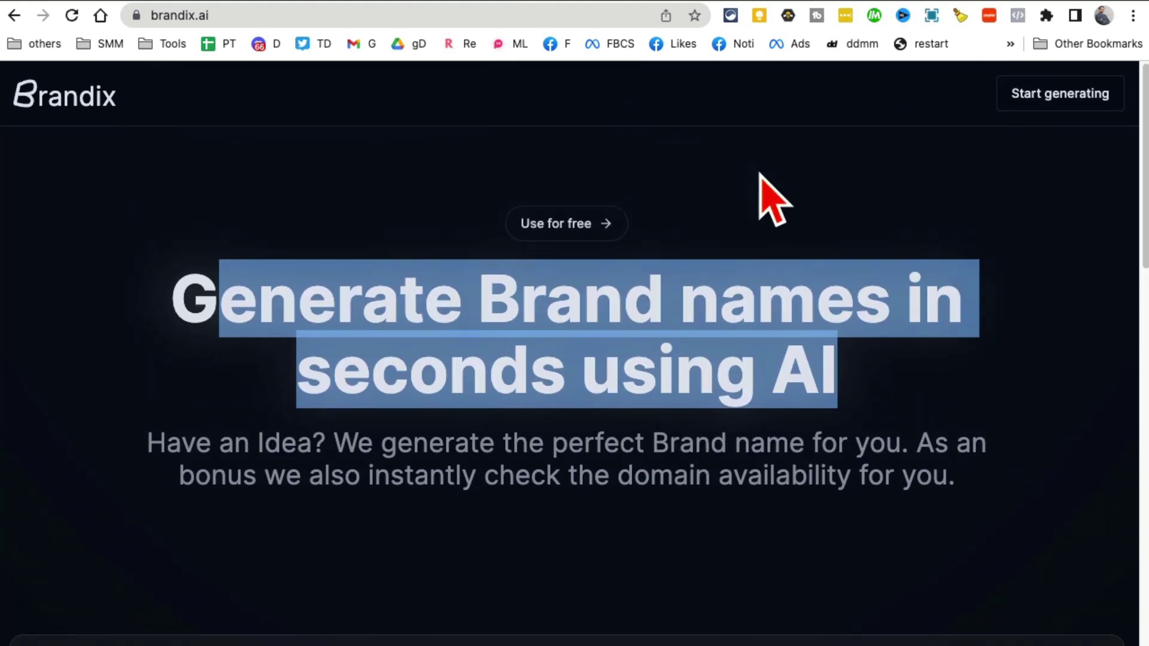
{"action": "left_click", "coordinate": [578, 225]}
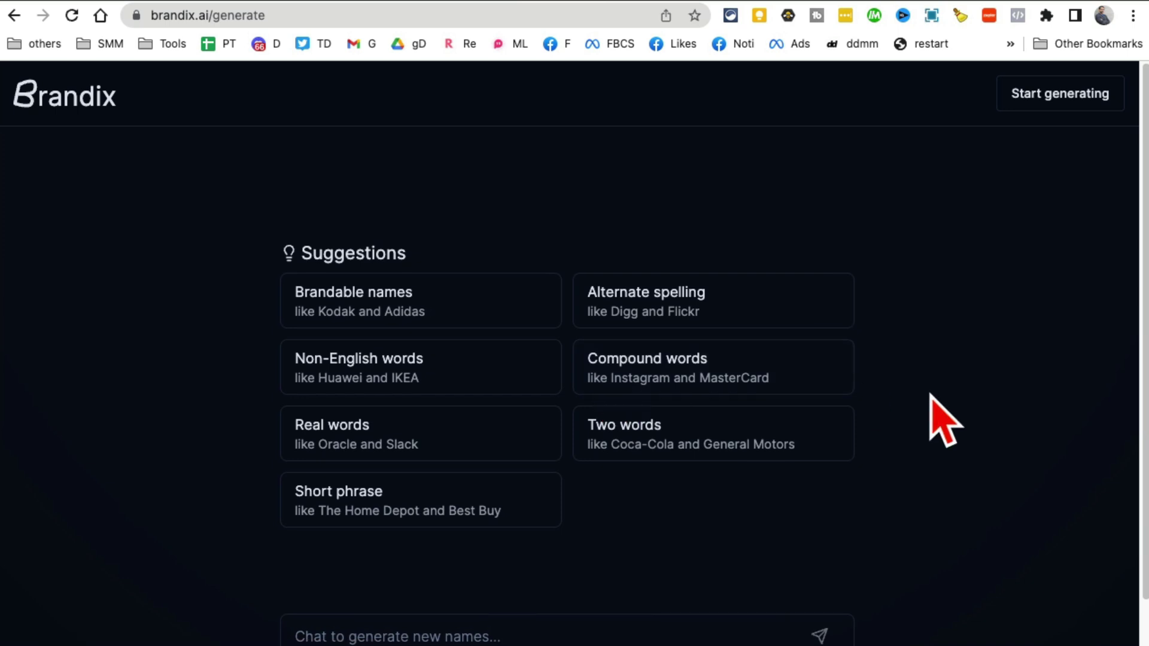
{"action": "scroll", "coordinate": [933, 417], "scroll_direction": "down", "scroll_amount": 1}
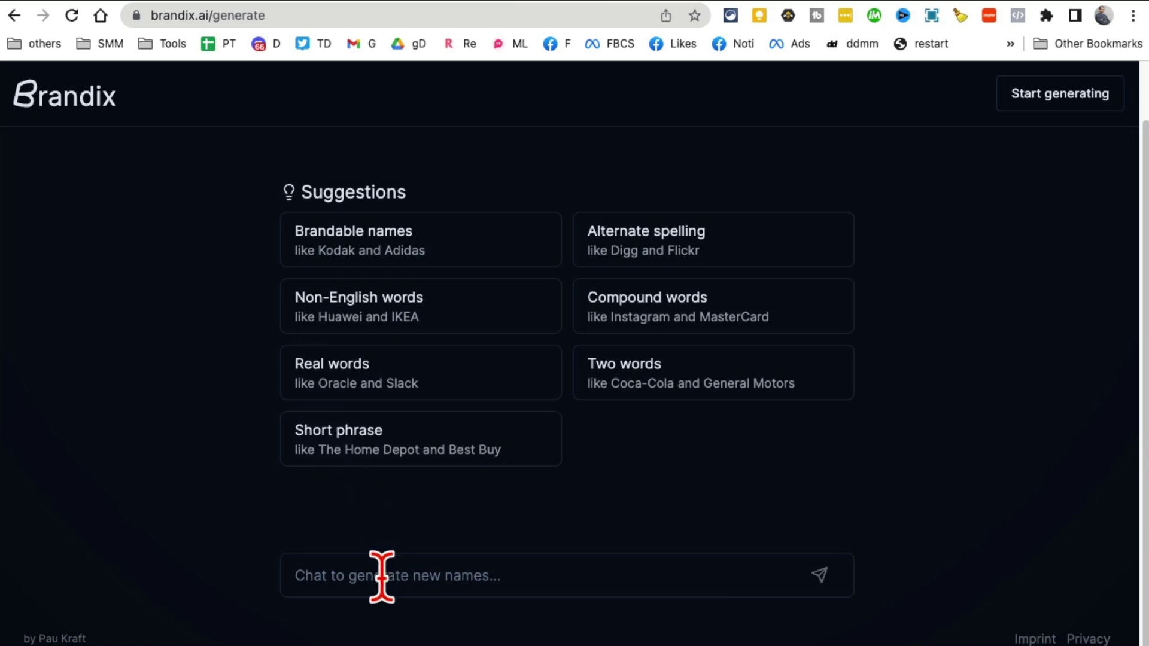
{"action": "type", "text": "social media marketing tips blog"}
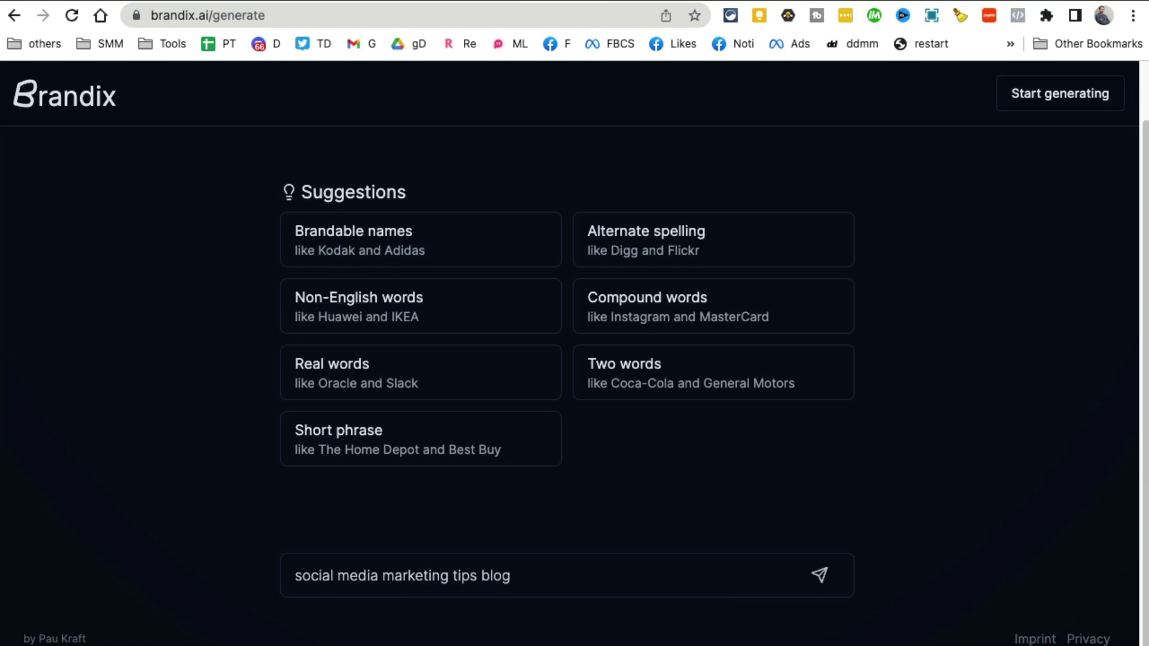
Step: Submit 'social media marketing tips blog', filter to available domains, then show all names again
{"action": "key", "text": "Return"}
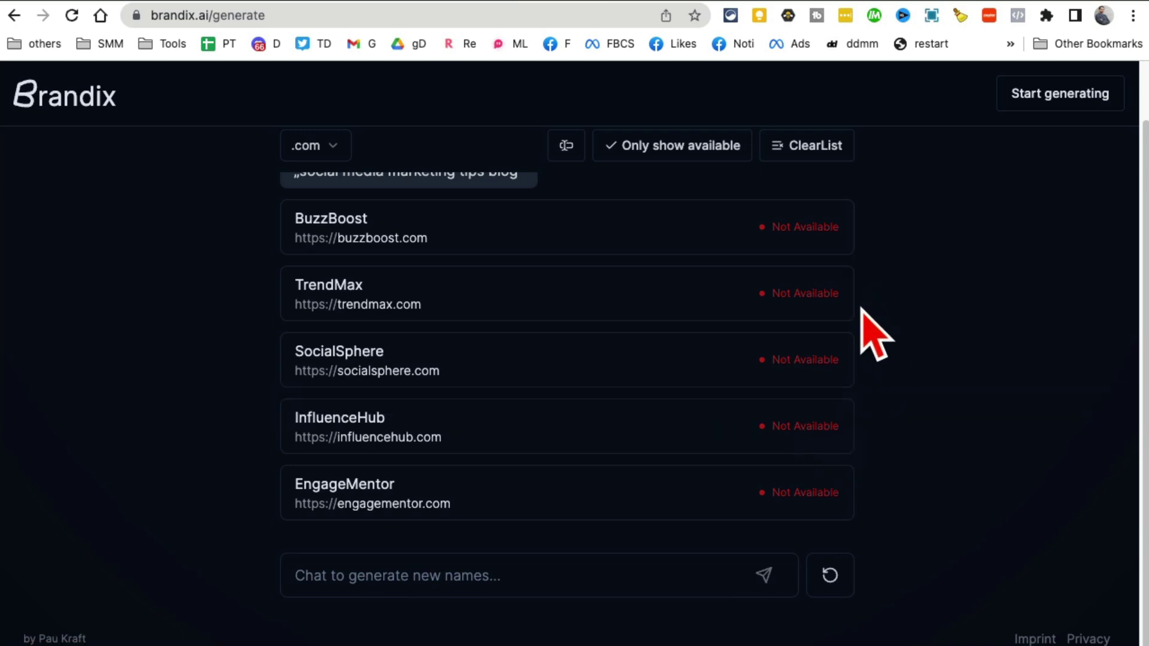
{"action": "mouse_move", "coordinate": [566, 492]}
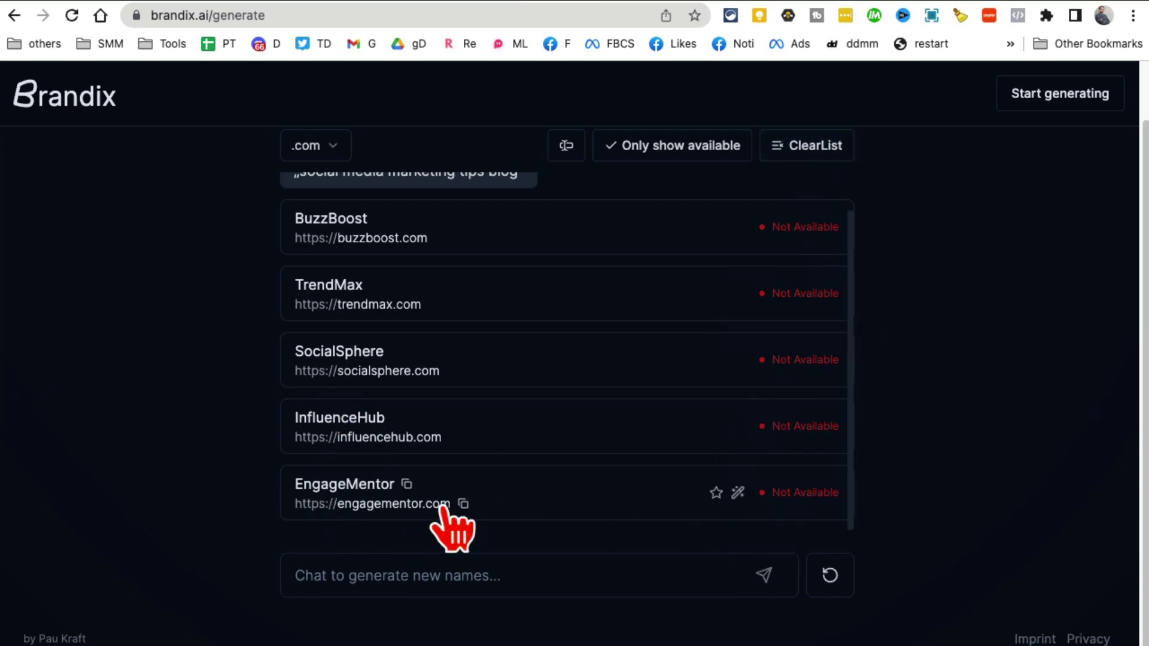
{"action": "scroll", "coordinate": [495, 404], "scroll_direction": "up", "scroll_amount": 1}
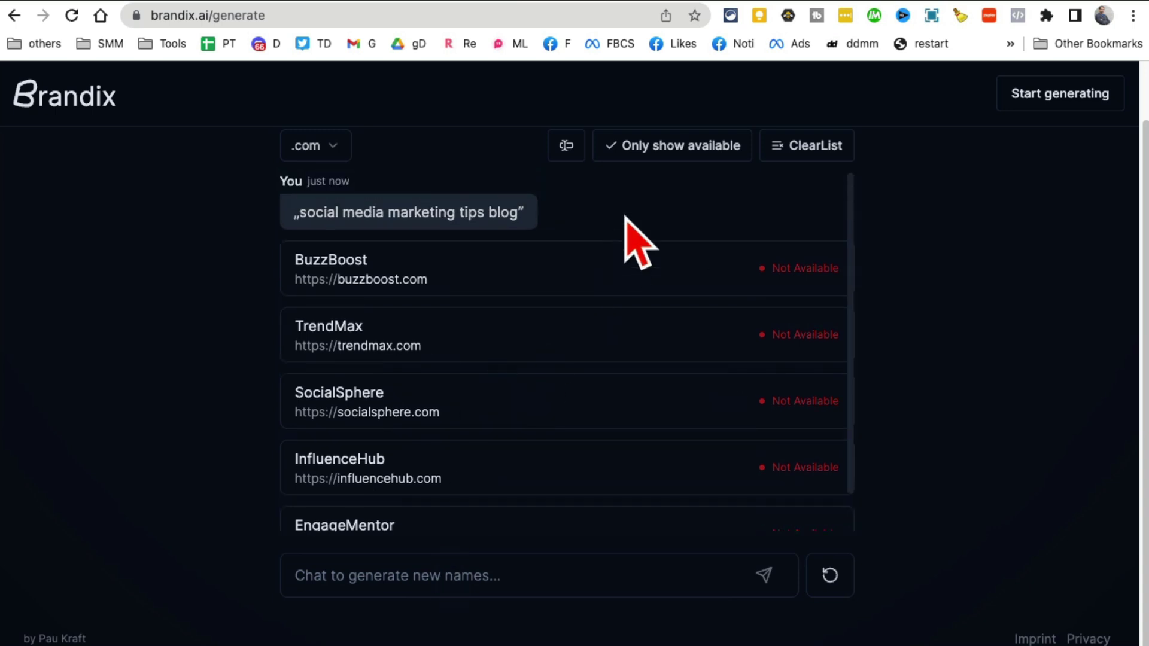
{"action": "left_click", "coordinate": [657, 154]}
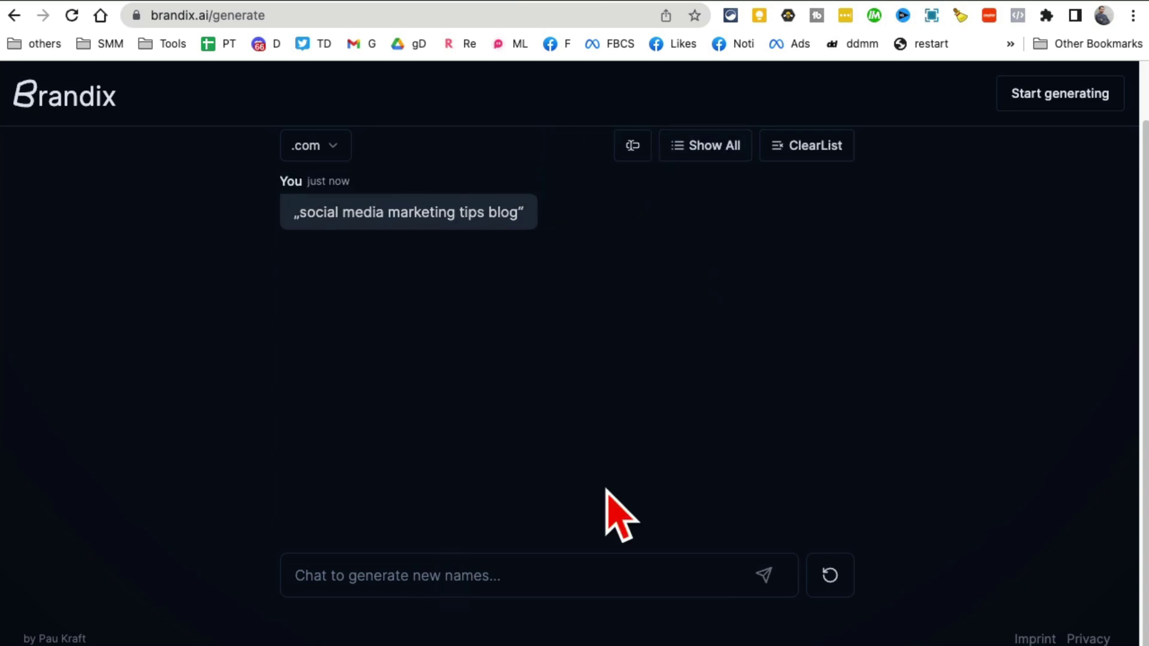
{"action": "left_click", "coordinate": [719, 148]}
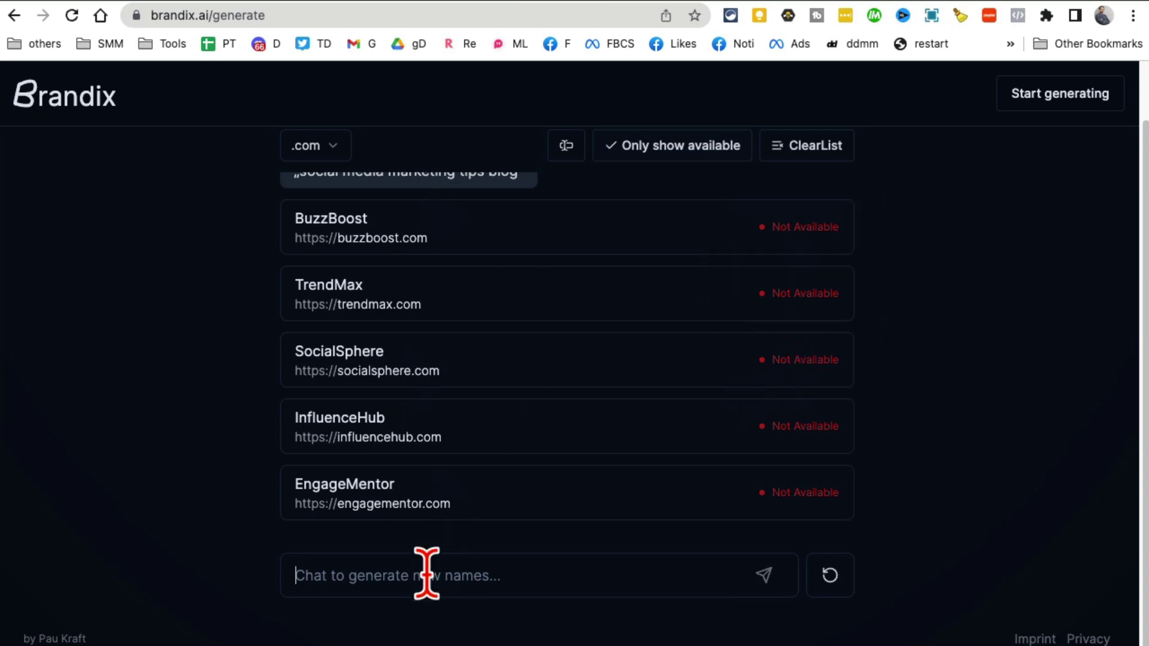
{"action": "type", "text": "vegan food youtube channel"}
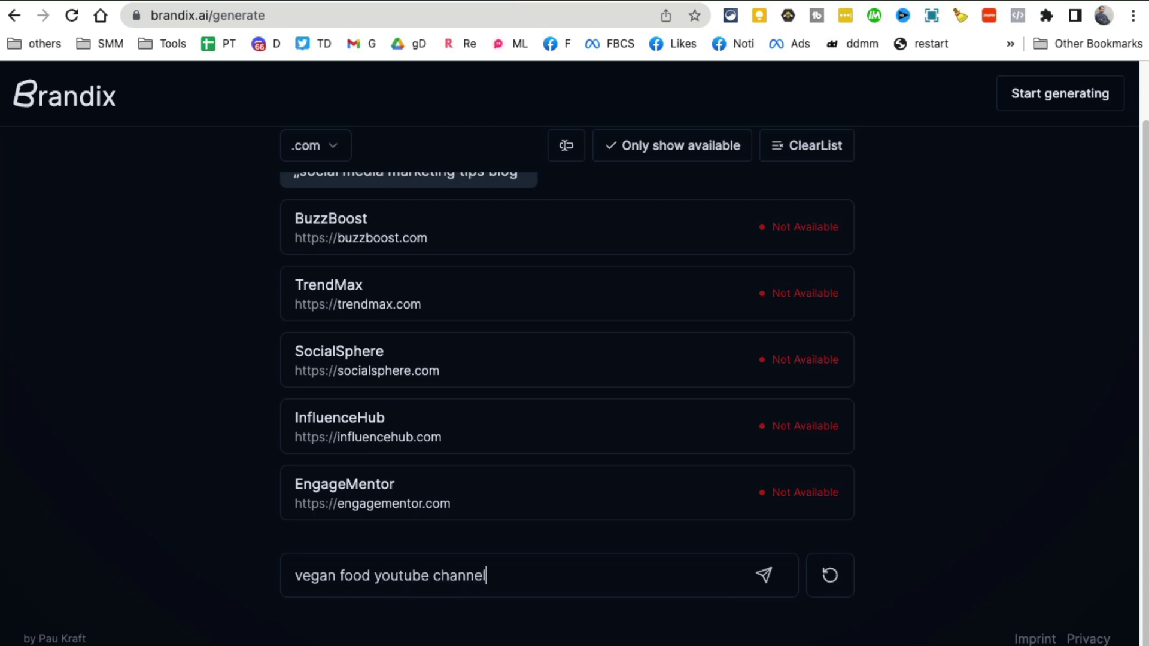
Step: Submit 'vegan food youtube channel' to get name ideas
{"action": "key", "text": "Return"}
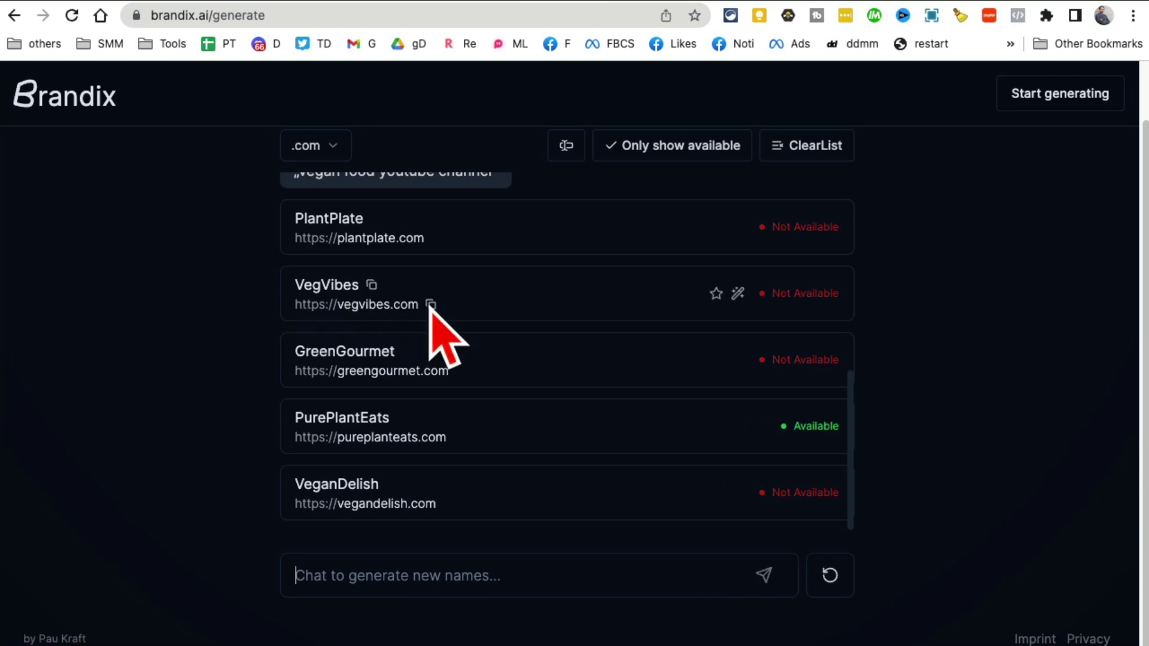
Step: Return to the Brandix homepage, highlight its headline, and switch to simpleblog.ai
{"action": "left_click", "coordinate": [81, 109]}
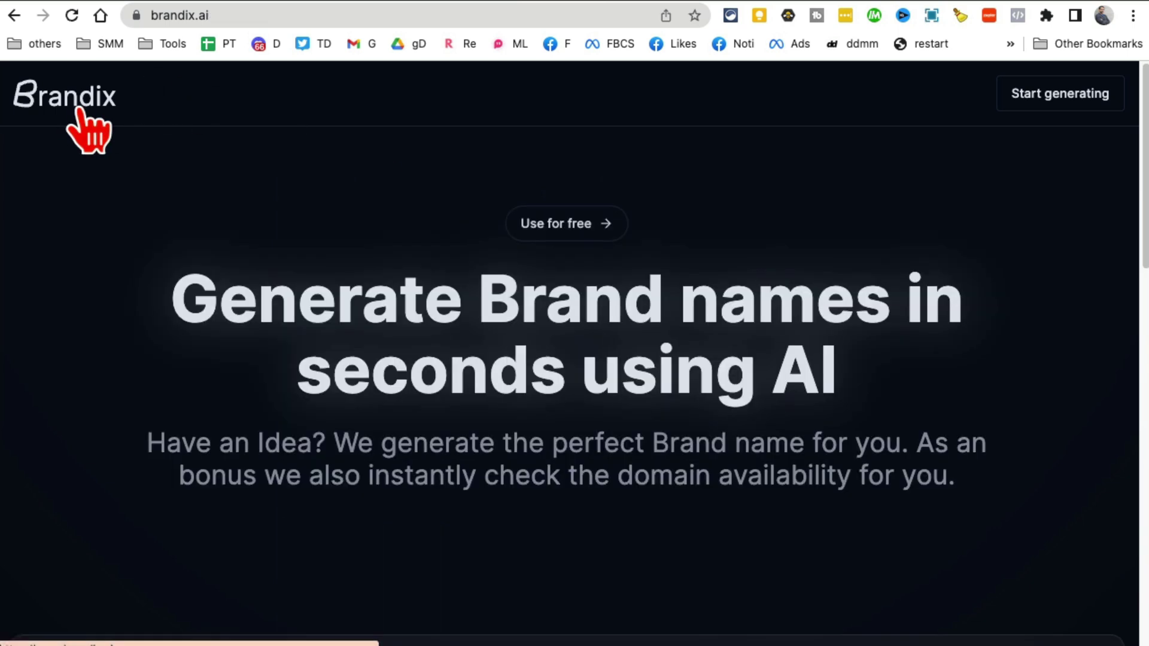
{"action": "left_click_drag", "start_coordinate": [201, 302], "coordinate": [837, 330]}
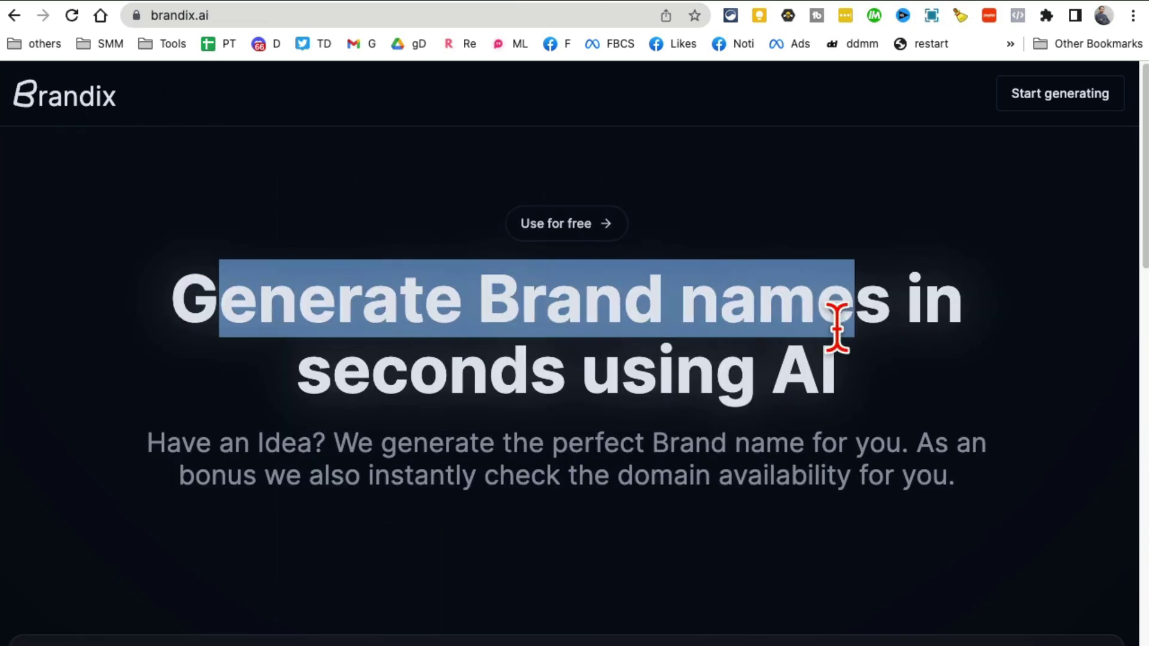
{"action": "left_click", "coordinate": [669, 9]}
{"action": "left_click", "coordinate": [145, 275]}
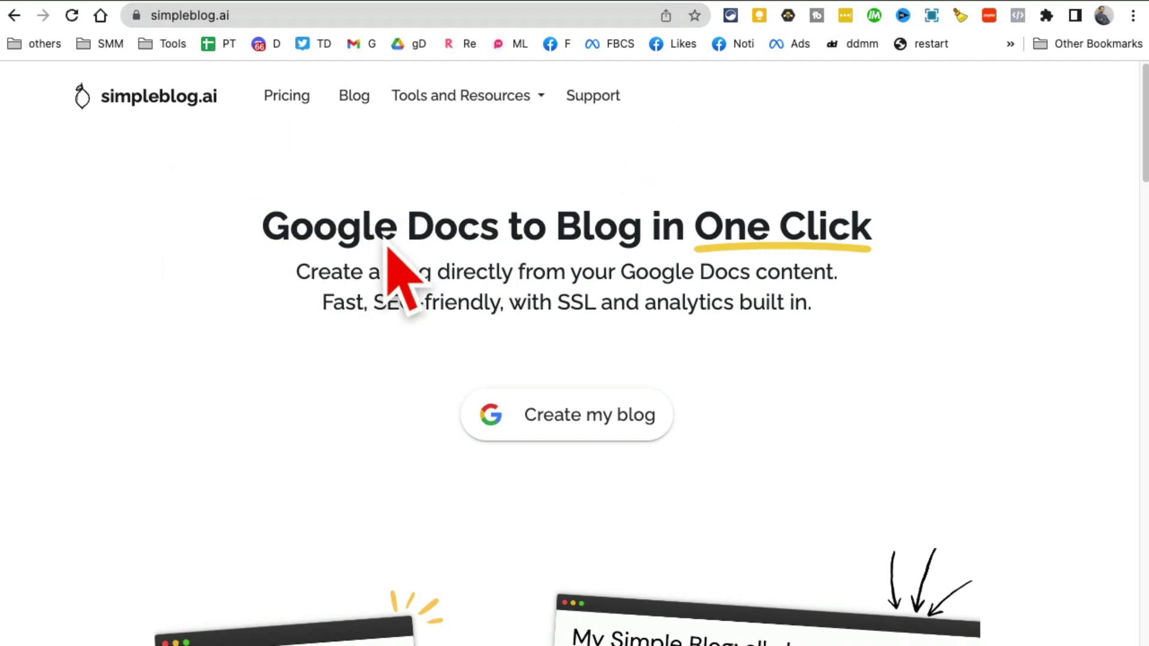
Step: Highlight the Google Docs to Blog headline on simpleblog.ai
{"action": "left_click_drag", "start_coordinate": [260, 230], "coordinate": [749, 241]}
{"action": "left_click", "coordinate": [529, 236]}
{"action": "double_click", "coordinate": [595, 231]}
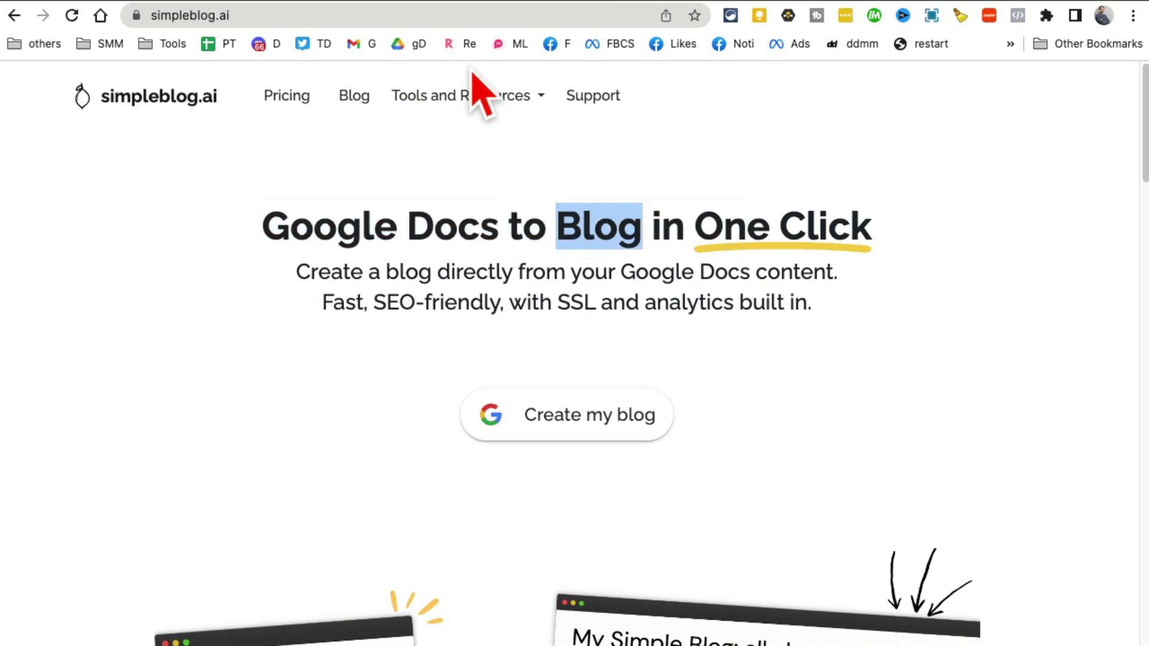
Step: Open the Blog Title & Headline Generator from the free tools and focus the topic field
{"action": "left_click", "coordinate": [451, 114]}
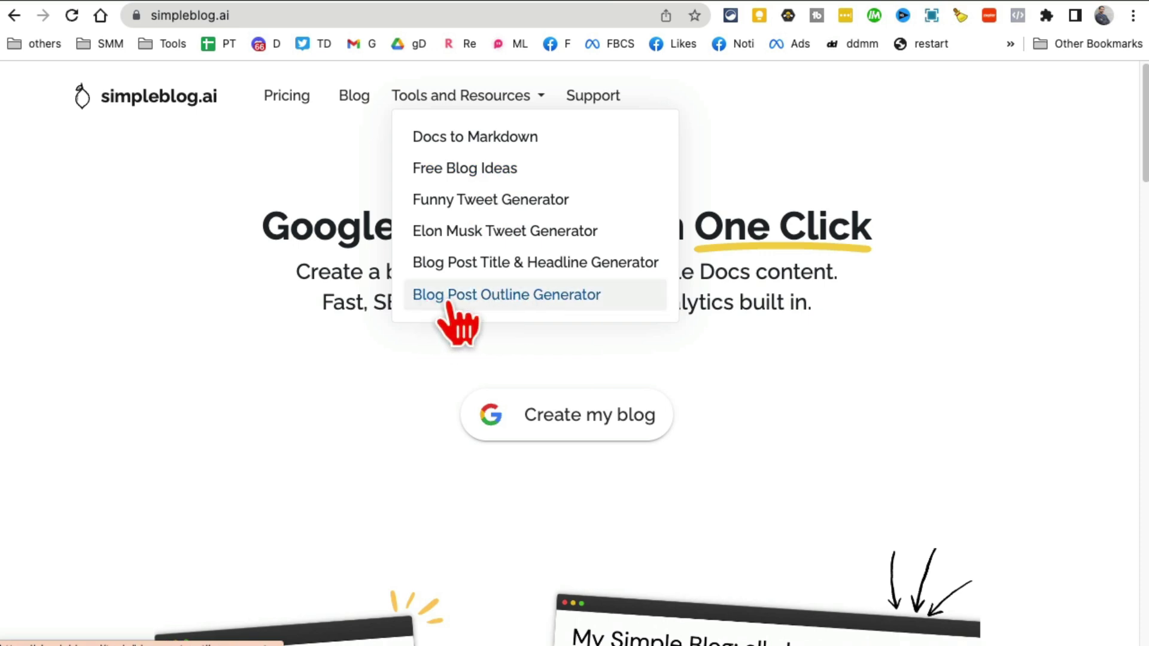
{"action": "left_click", "coordinate": [561, 273]}
{"action": "left_click", "coordinate": [503, 380]}
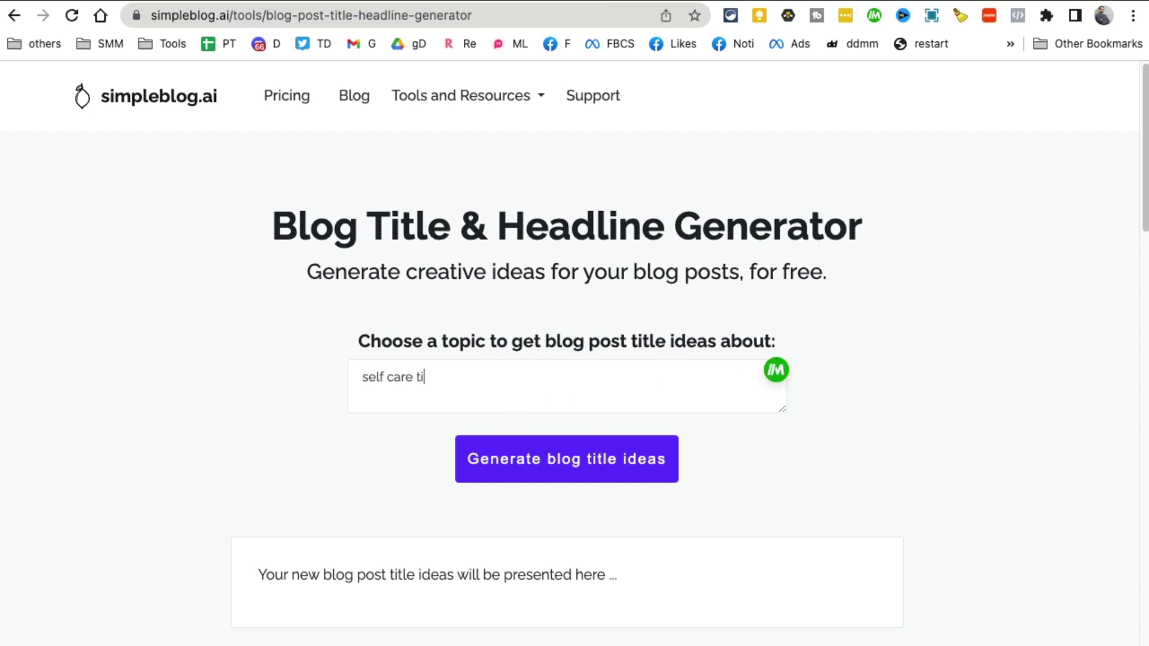
Step: Generate title ideas for 'self care tips' and highlight the first result
{"action": "left_click", "coordinate": [548, 466]}
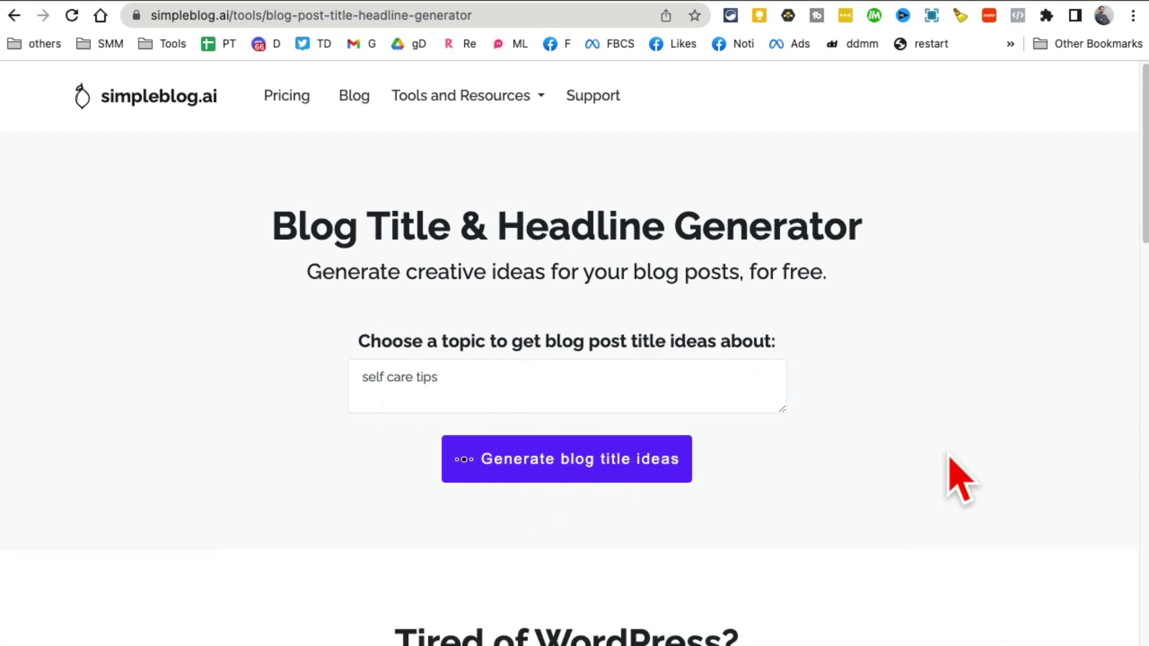
{"action": "scroll", "coordinate": [959, 480], "scroll_direction": "down", "scroll_amount": 5}
{"action": "scroll", "coordinate": [959, 480], "scroll_direction": "up", "scroll_amount": 1}
{"action": "scroll", "coordinate": [959, 480], "scroll_direction": "up", "scroll_amount": 1}
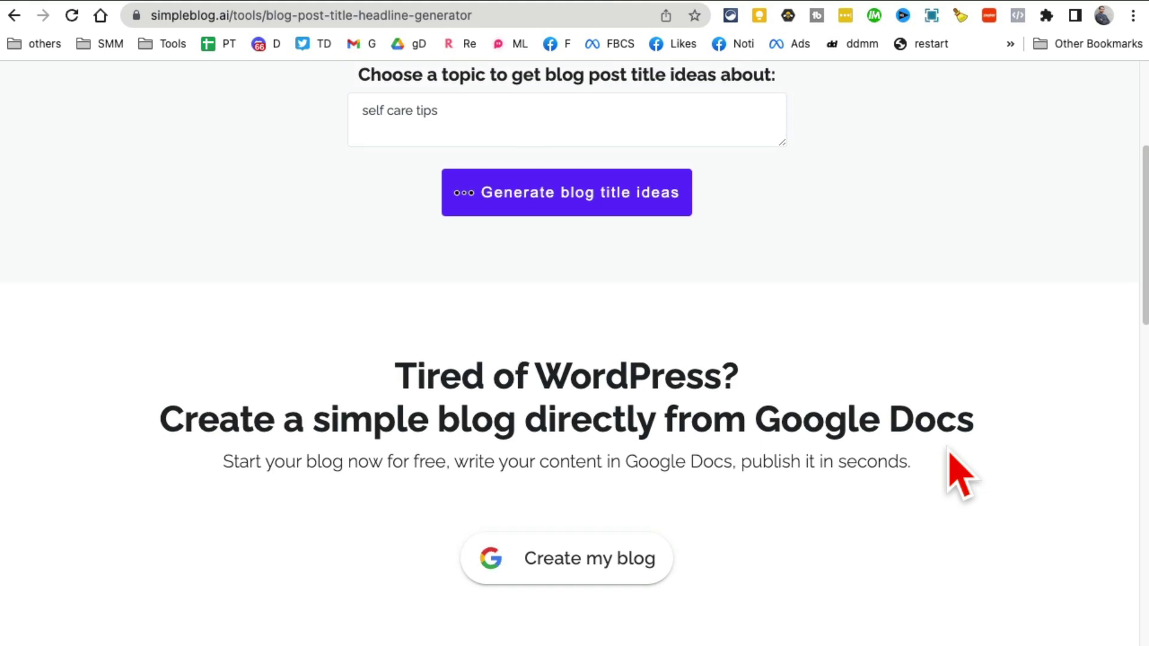
{"action": "scroll", "coordinate": [956, 476], "scroll_direction": "up", "scroll_amount": 1}
{"action": "scroll", "coordinate": [618, 364], "scroll_direction": "down", "scroll_amount": 2}
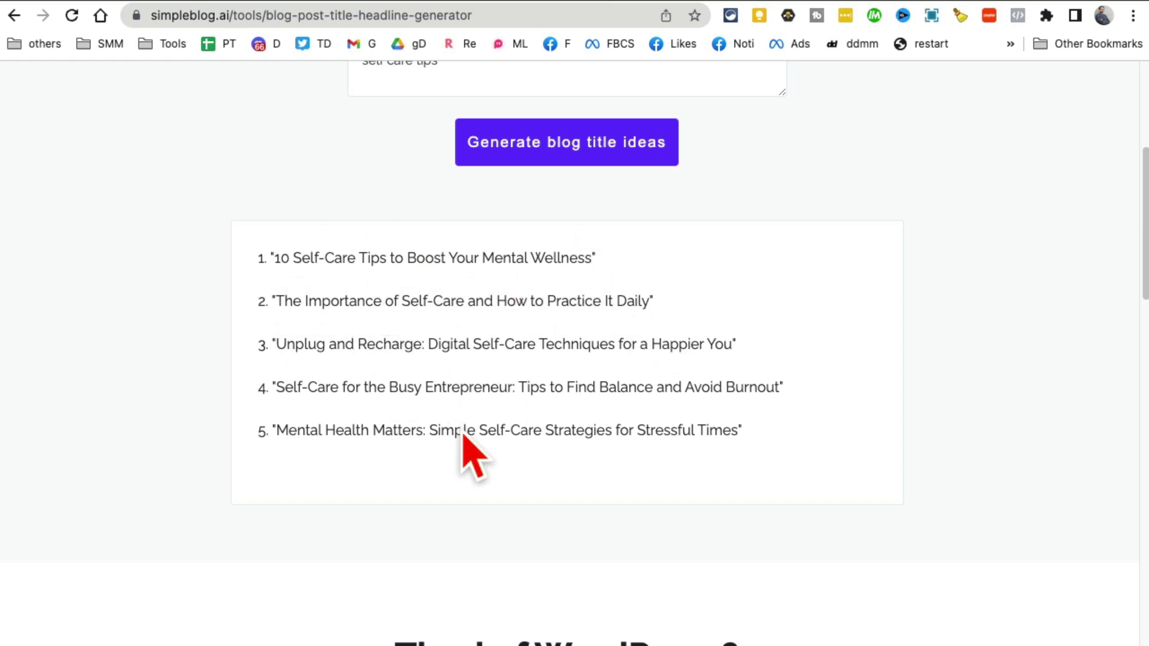
{"action": "left_click_drag", "start_coordinate": [592, 259], "coordinate": [273, 260]}
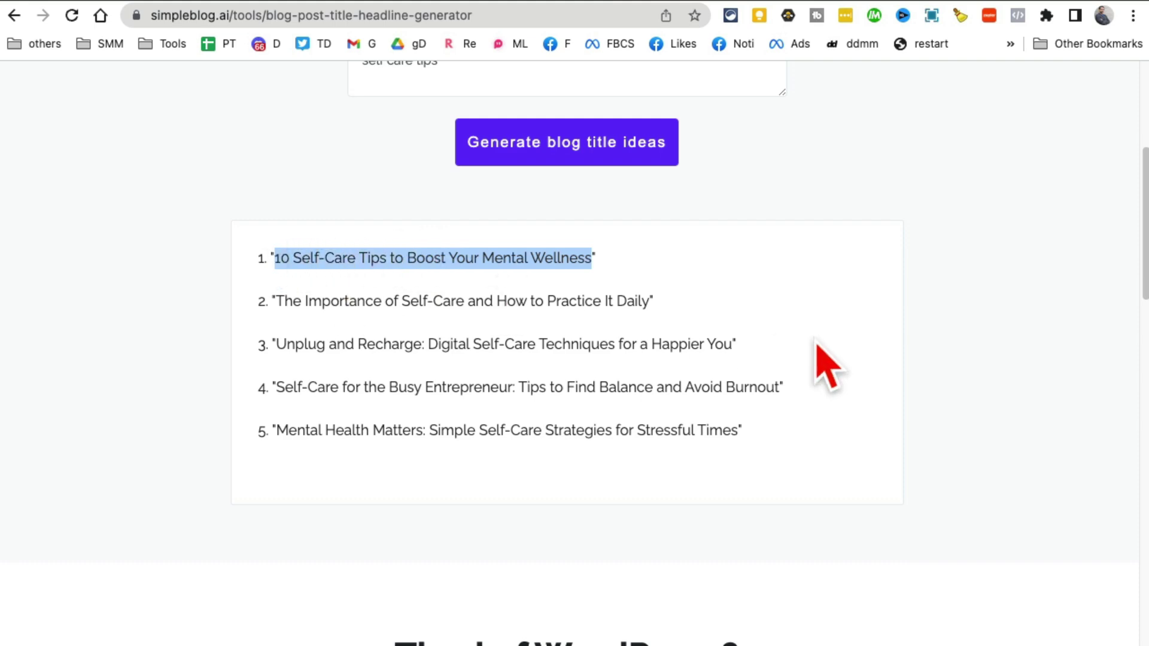
{"action": "scroll", "coordinate": [847, 371], "scroll_direction": "up", "scroll_amount": 4}
{"action": "left_click", "coordinate": [493, 104]}
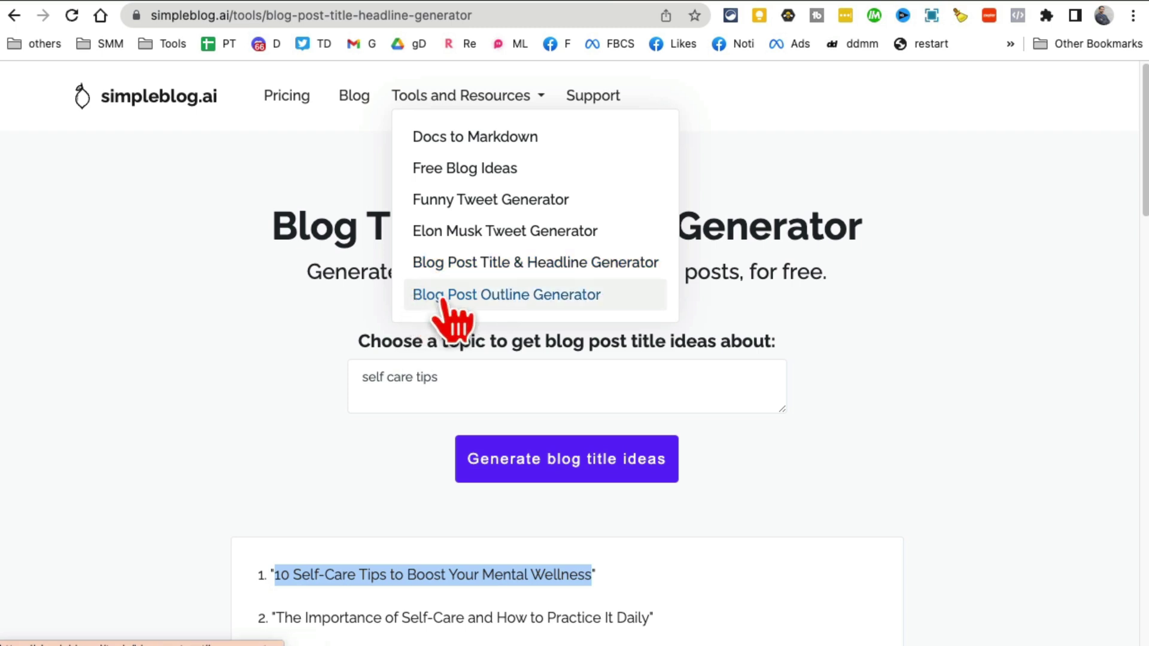
Step: Generate an outline for '10 Self-Care Tips to Boost Your Mental Wellness' in the Blog Post Outline Generator
{"action": "left_click", "coordinate": [545, 306]}
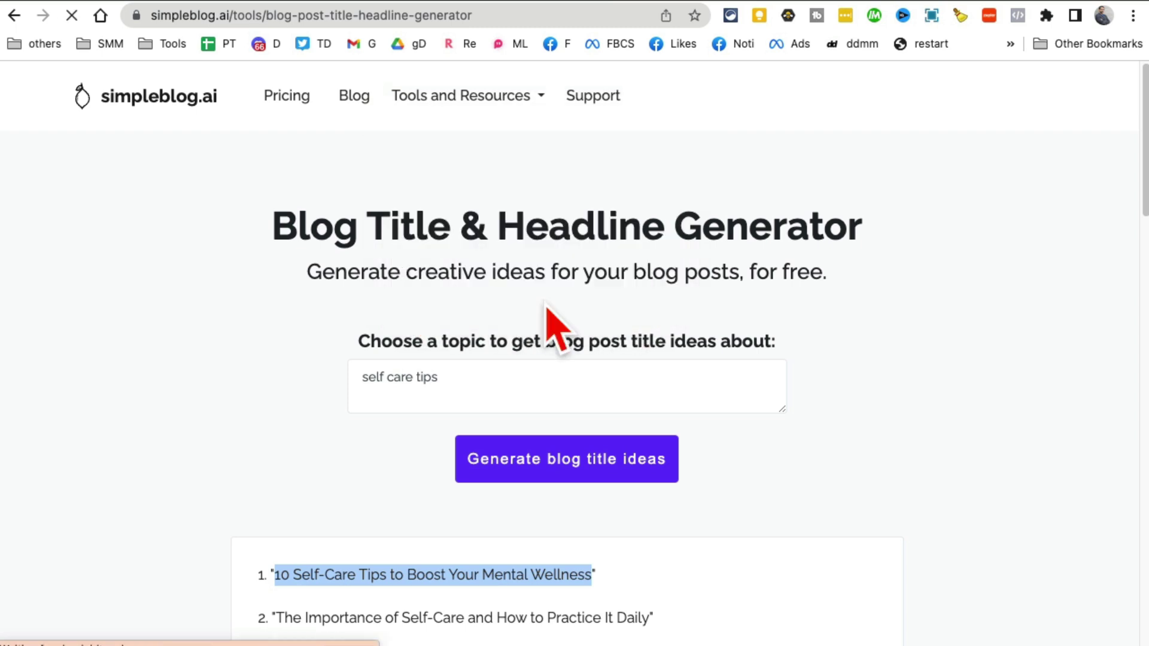
{"action": "type", "text": "10 Self-Care Tips to Boost Your Mental Wellness"}
{"action": "scroll", "coordinate": [866, 500], "scroll_direction": "down", "scroll_amount": 2}
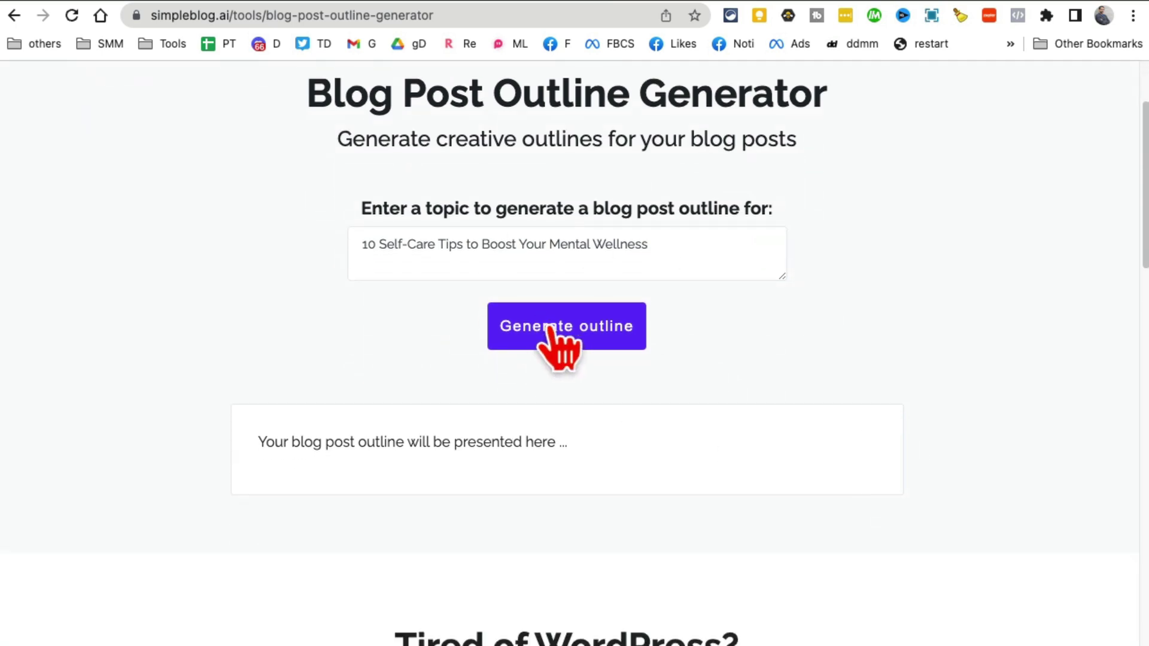
{"action": "left_click", "coordinate": [560, 334]}
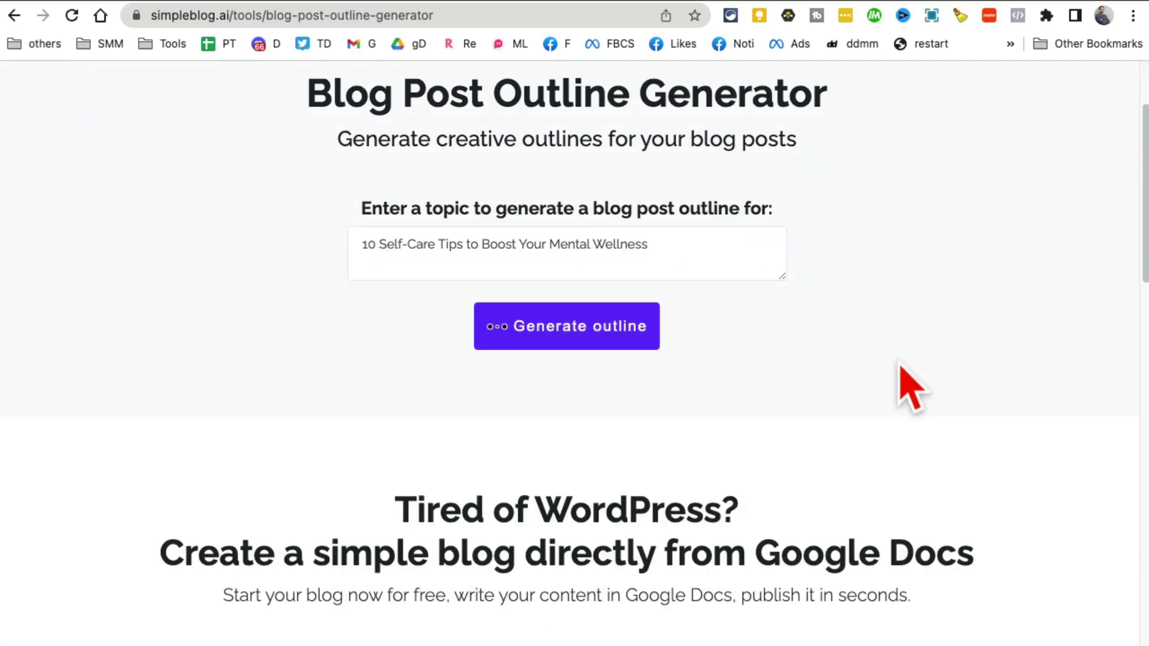
{"action": "scroll", "coordinate": [907, 386], "scroll_direction": "up", "scroll_amount": 2}
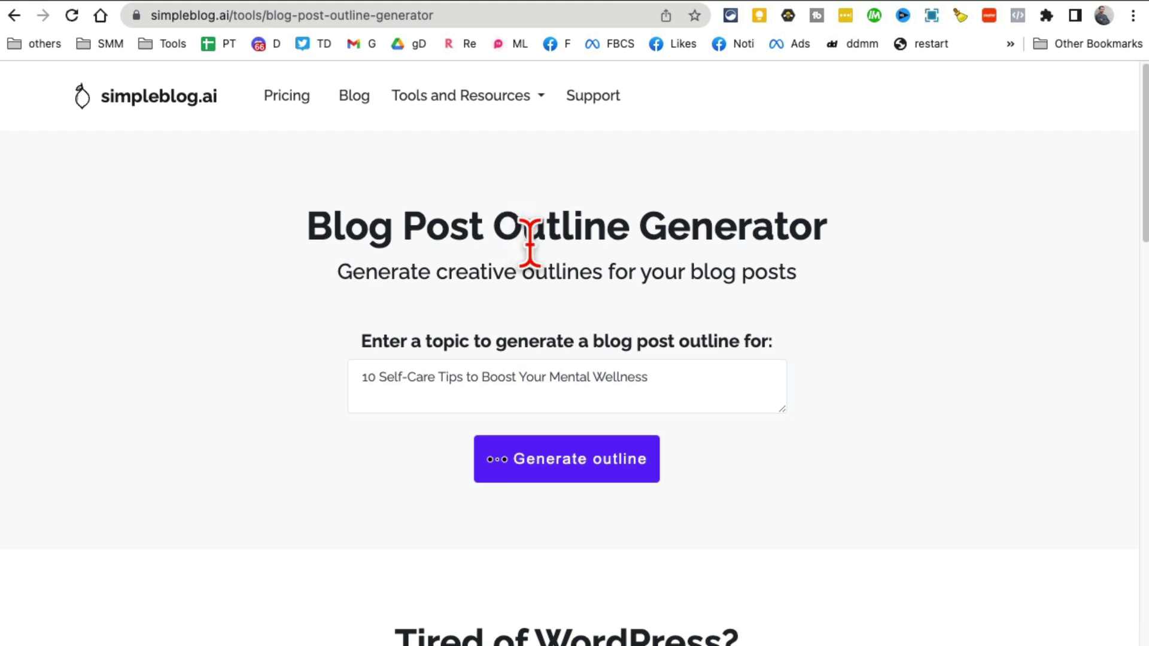
{"action": "scroll", "coordinate": [746, 480], "scroll_direction": "down", "scroll_amount": 1}
{"action": "scroll", "coordinate": [746, 480], "scroll_direction": "down", "scroll_amount": 2}
{"action": "scroll", "coordinate": [750, 481], "scroll_direction": "down", "scroll_amount": 1}
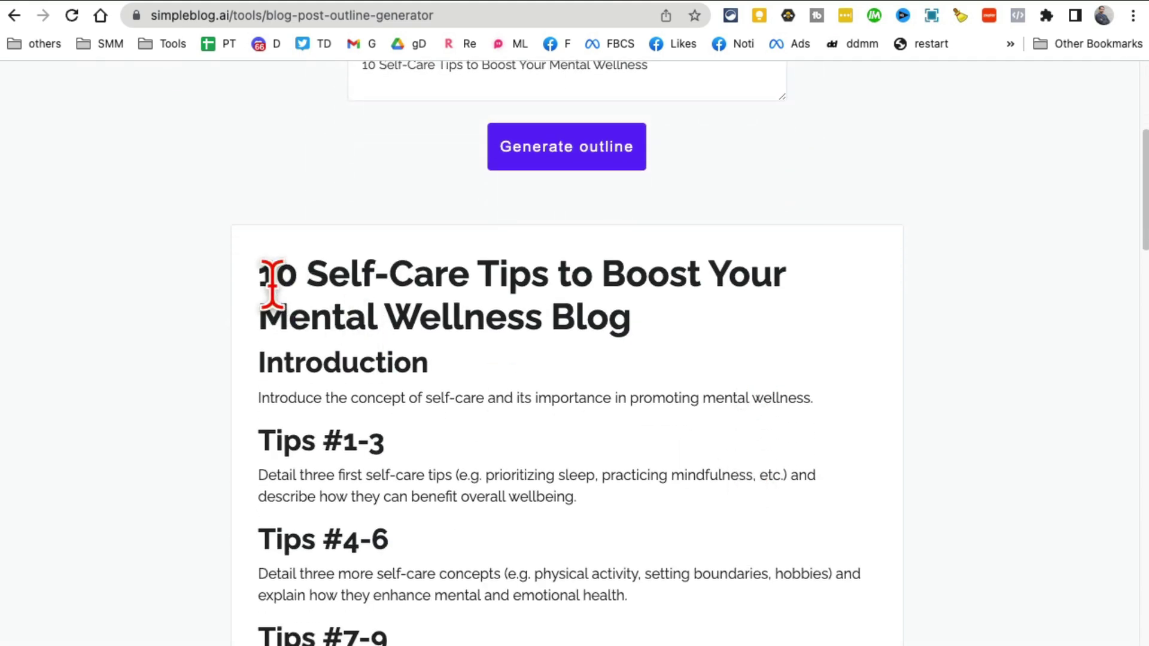
{"action": "left_click_drag", "start_coordinate": [272, 285], "coordinate": [539, 477]}
{"action": "scroll", "coordinate": [637, 584], "scroll_direction": "down", "scroll_amount": 3}
{"action": "scroll", "coordinate": [726, 590], "scroll_direction": "down", "scroll_amount": 3}
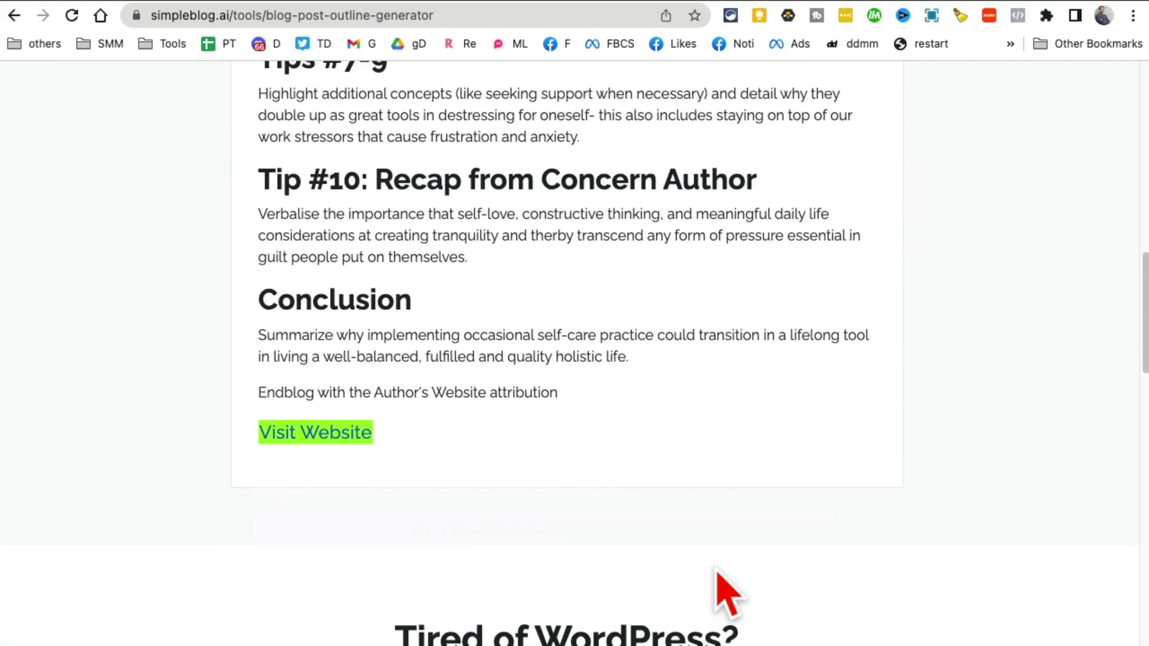
{"action": "scroll", "coordinate": [734, 590], "scroll_direction": "up", "scroll_amount": 1}
{"action": "scroll", "coordinate": [743, 584], "scroll_direction": "up", "scroll_amount": 2}
{"action": "scroll", "coordinate": [744, 584], "scroll_direction": "up", "scroll_amount": 2}
{"action": "scroll", "coordinate": [746, 585], "scroll_direction": "up", "scroll_amount": 4}
{"action": "scroll", "coordinate": [745, 583], "scroll_direction": "down", "scroll_amount": 8}
{"action": "scroll", "coordinate": [737, 556], "scroll_direction": "up", "scroll_amount": 8}
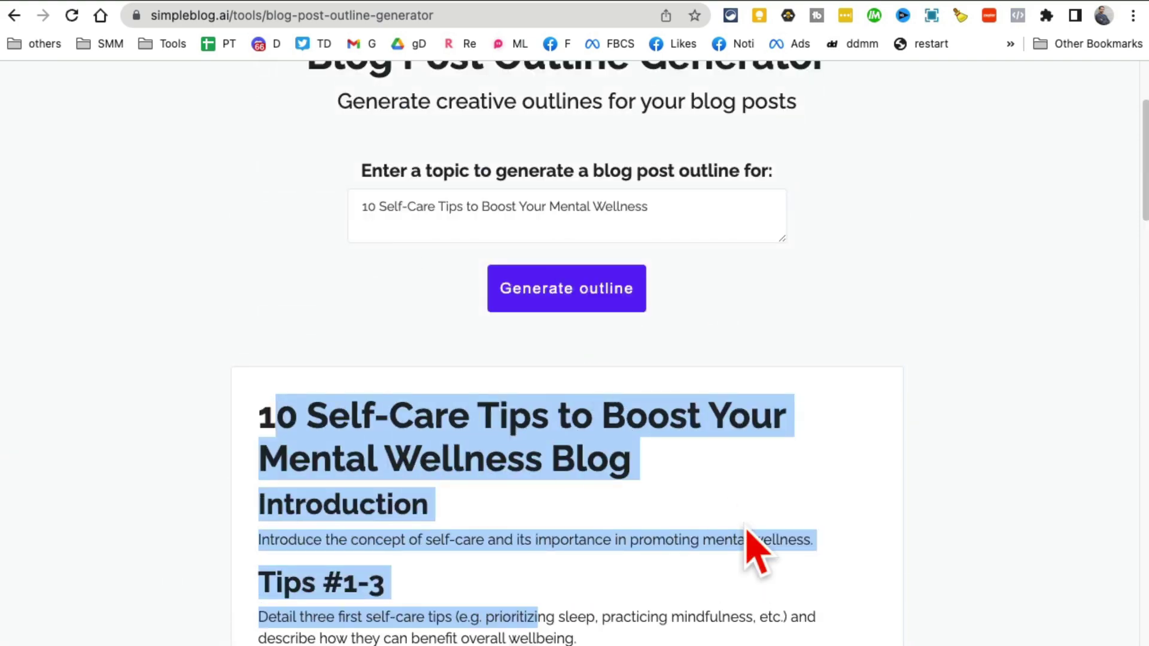
{"action": "scroll", "coordinate": [756, 552], "scroll_direction": "down", "scroll_amount": 5}
{"action": "scroll", "coordinate": [716, 466], "scroll_direction": "up", "scroll_amount": 5}
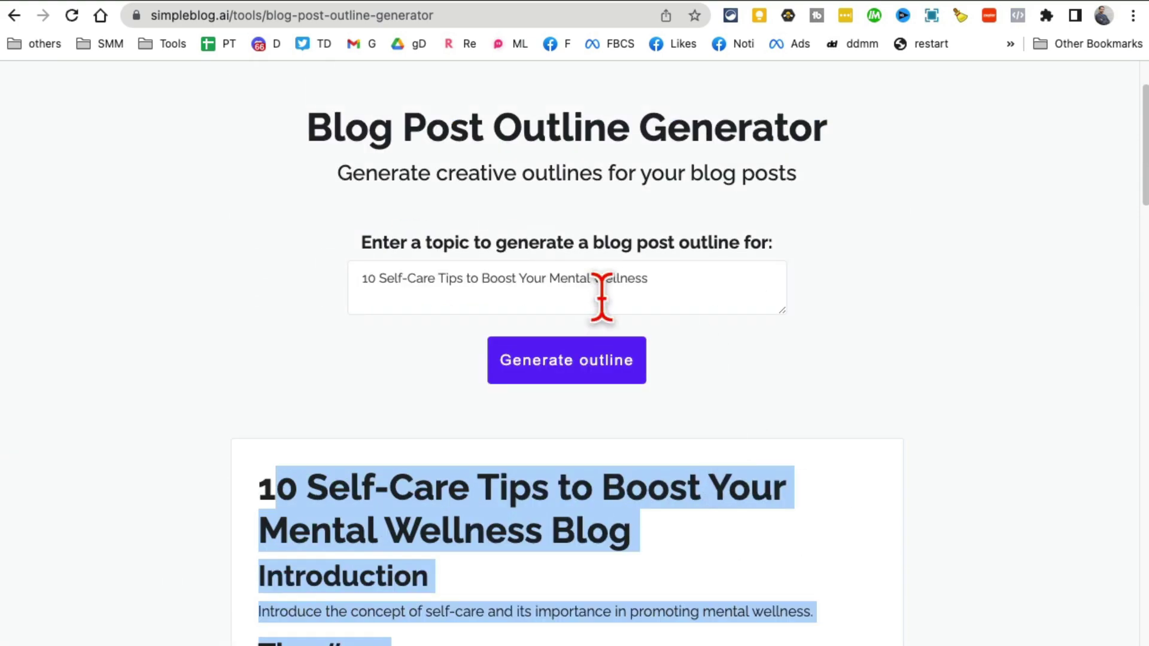
{"action": "scroll", "coordinate": [574, 251], "scroll_direction": "up", "scroll_amount": 1}
Step: Generate a funnier version of the Apple Vision Pro tweet in the Funny Tweet Generator and highlight the result
{"action": "left_click", "coordinate": [520, 97]}
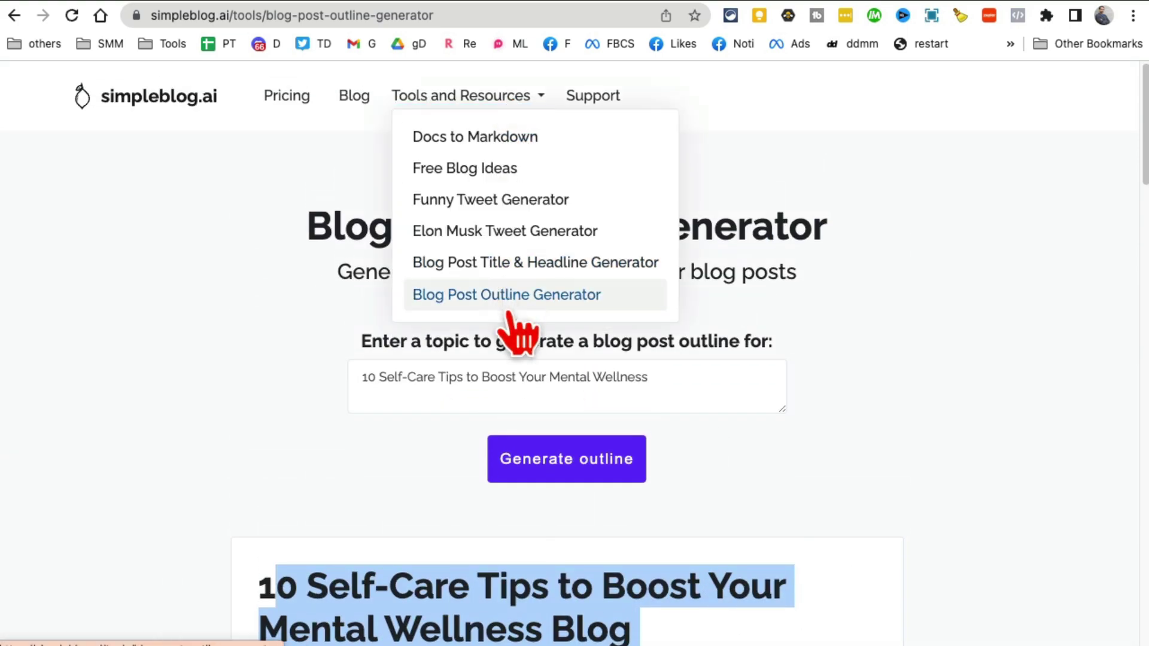
{"action": "left_click", "coordinate": [503, 200]}
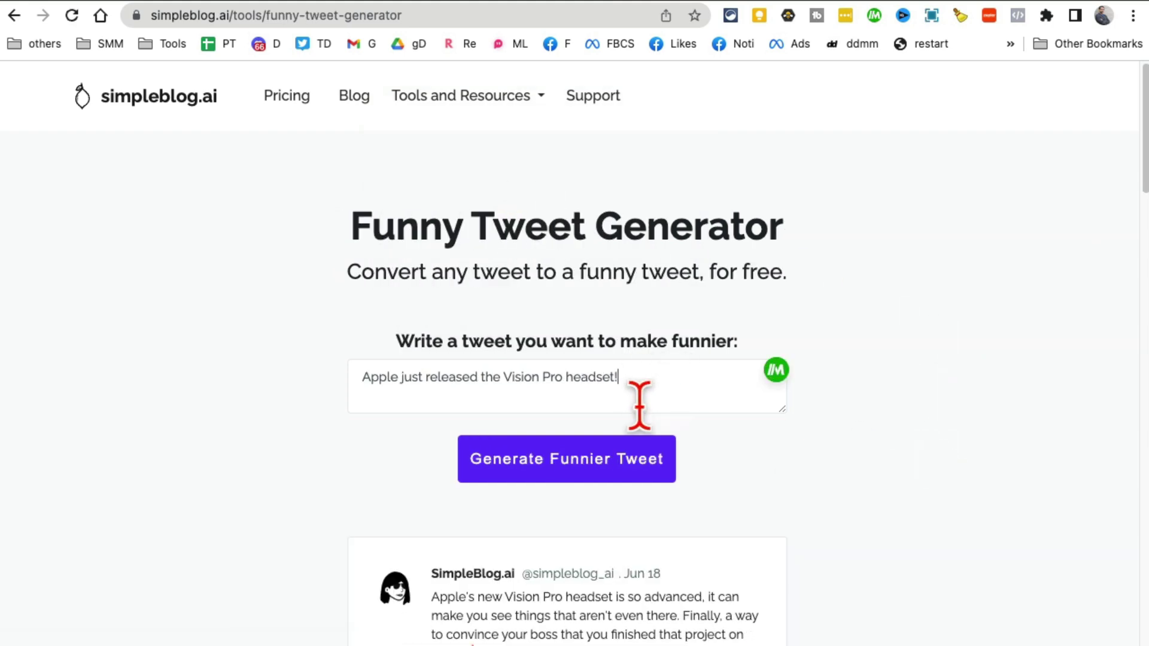
{"action": "left_click", "coordinate": [560, 457]}
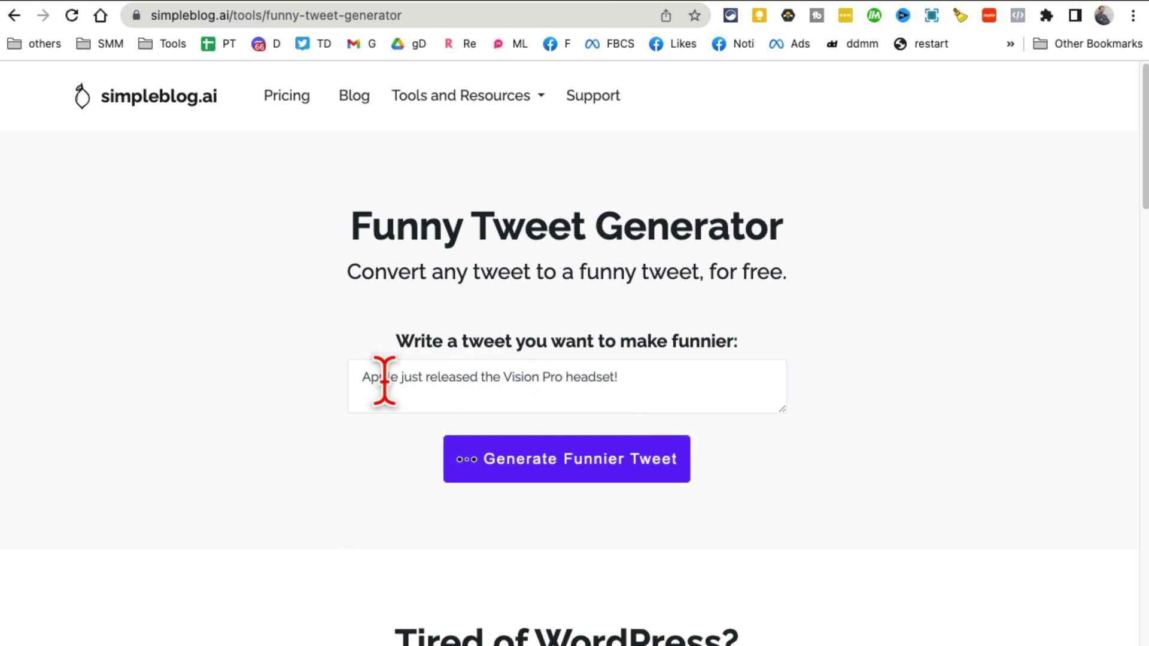
{"action": "scroll", "coordinate": [969, 458], "scroll_direction": "down", "scroll_amount": 3}
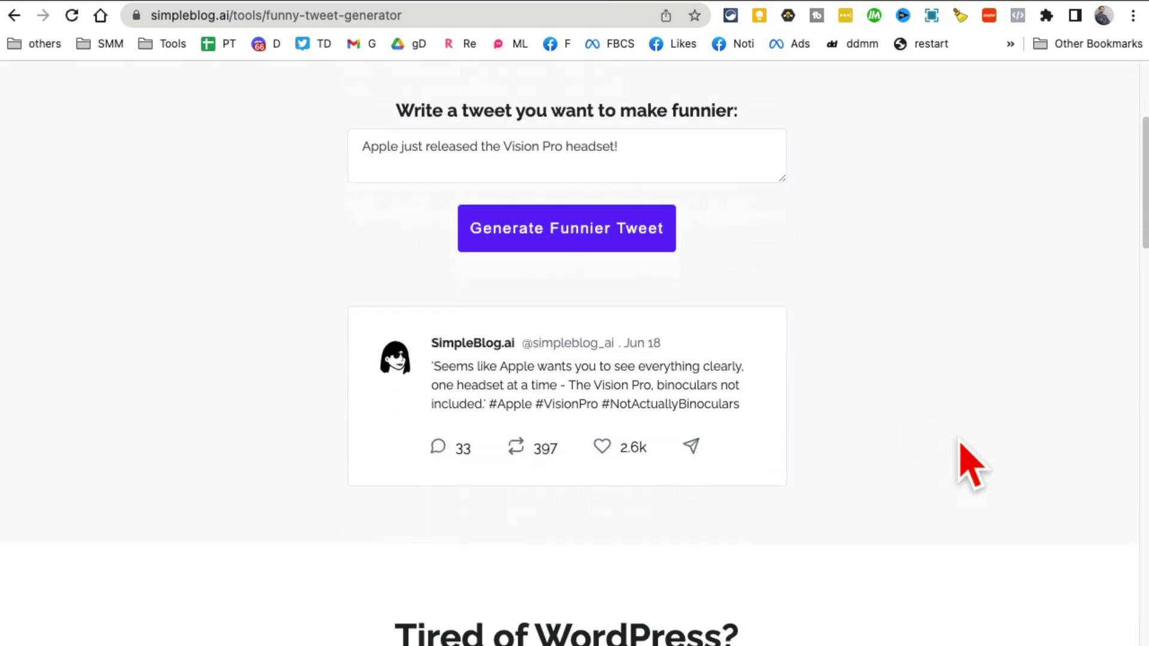
{"action": "left_click_drag", "start_coordinate": [433, 366], "coordinate": [757, 422]}
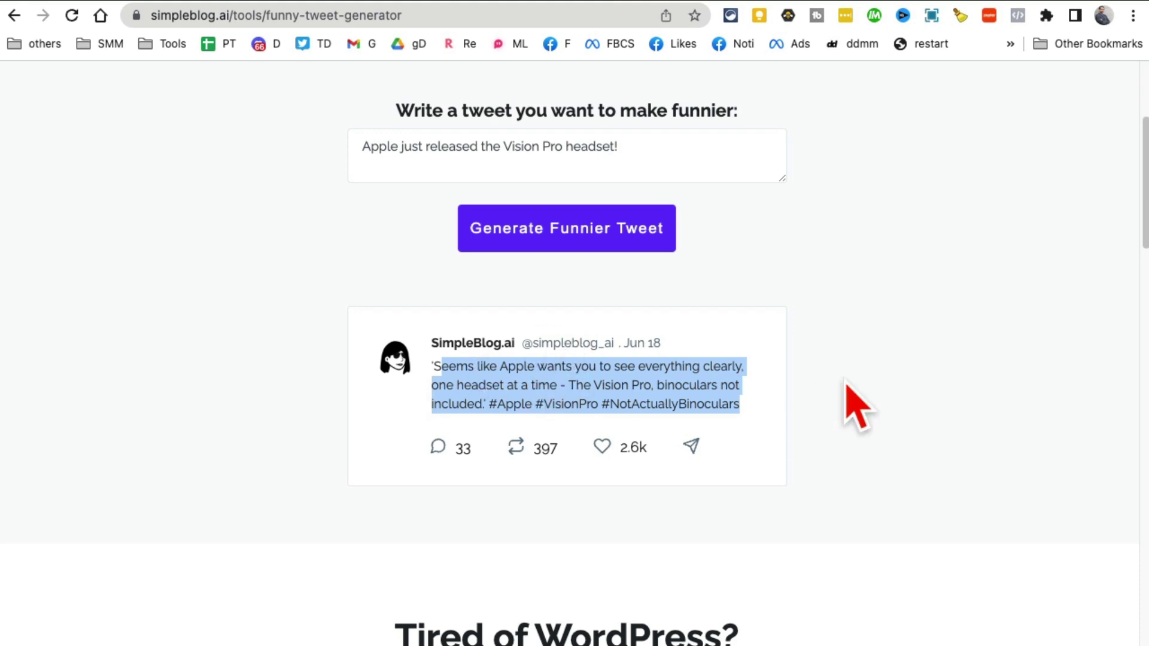
{"action": "scroll", "coordinate": [857, 404], "scroll_direction": "down", "scroll_amount": 4}
{"action": "scroll", "coordinate": [859, 402], "scroll_direction": "up", "scroll_amount": 7}
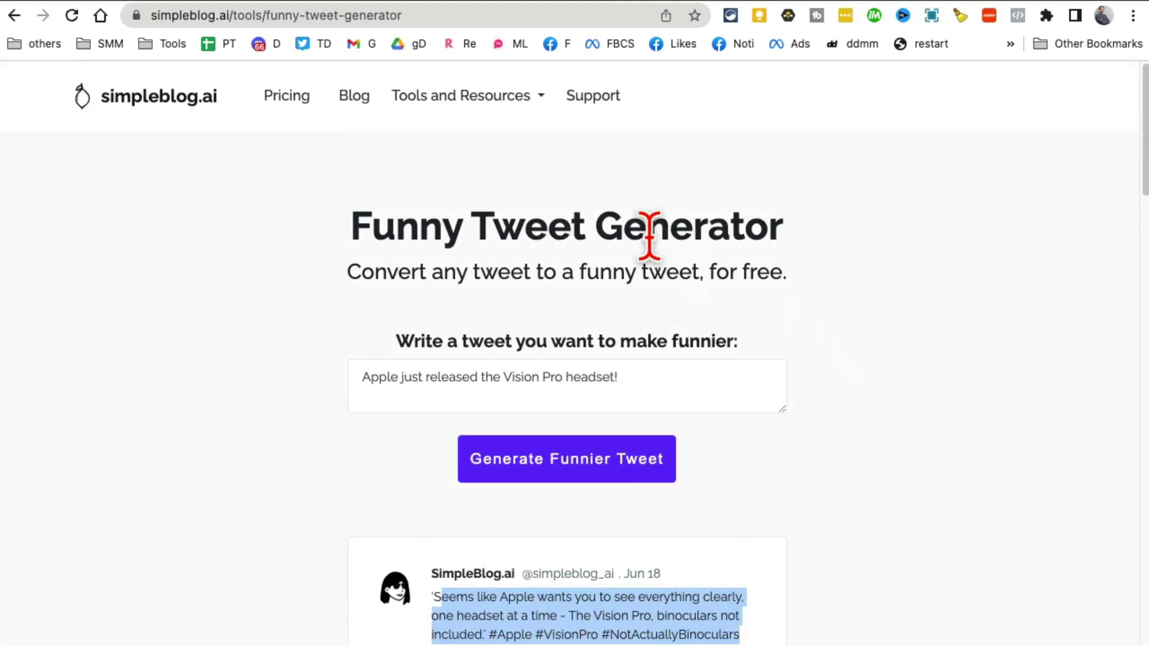
{"action": "left_click_drag", "start_coordinate": [470, 226], "coordinate": [709, 232]}
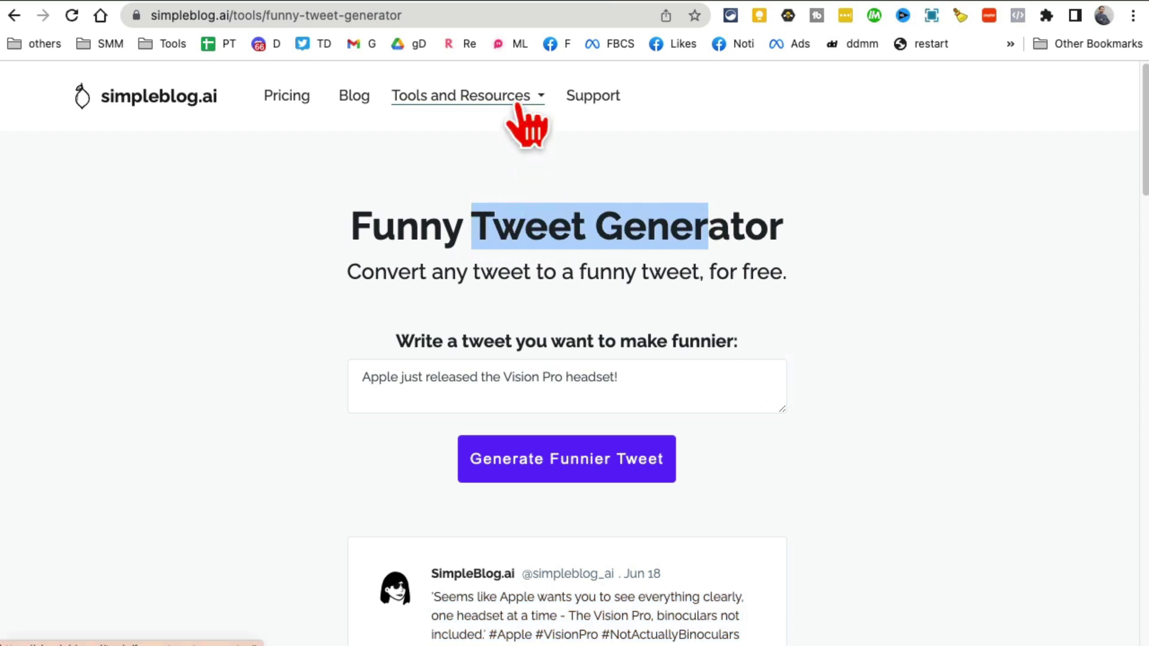
Step: Bring up RecipeGPT and highlight its 'I want a recipe for' heading
{"action": "left_click", "coordinate": [730, 15]}
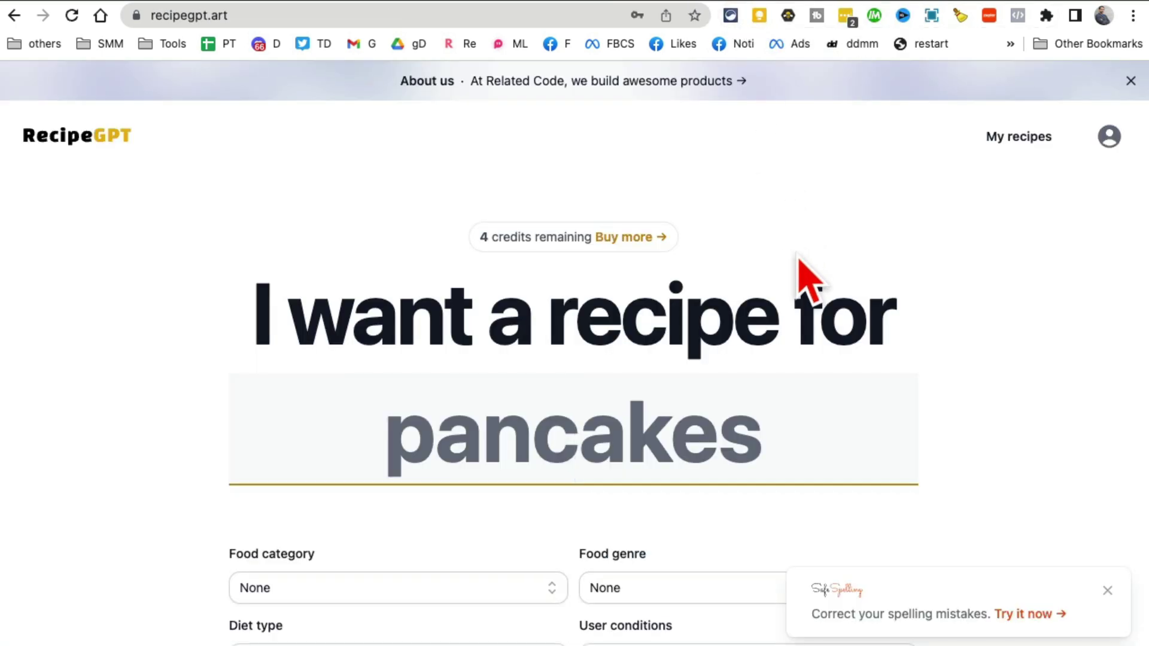
{"action": "left_click", "coordinate": [247, 16]}
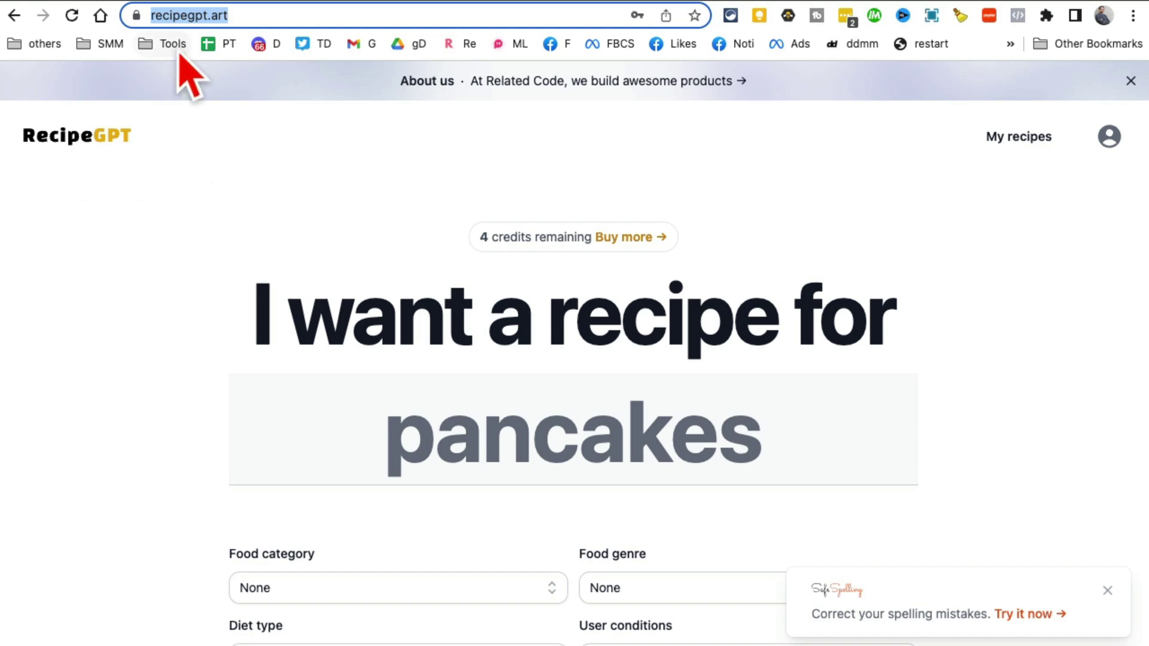
{"action": "scroll", "coordinate": [844, 395], "scroll_direction": "down", "scroll_amount": 5}
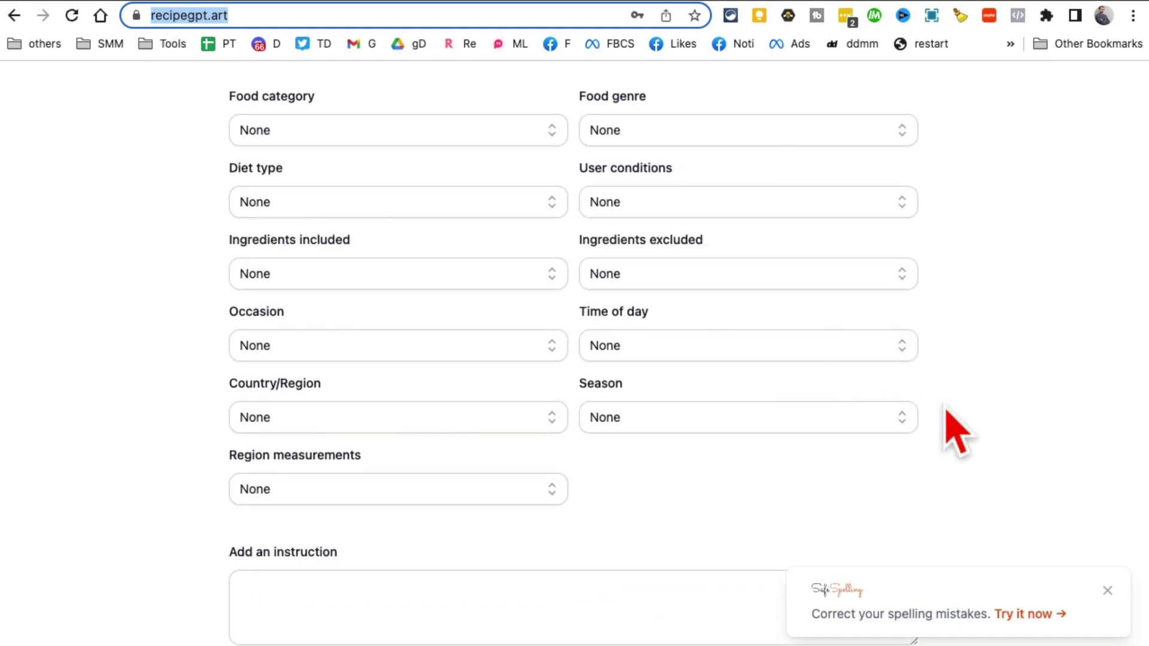
{"action": "scroll", "coordinate": [947, 408], "scroll_direction": "up", "scroll_amount": 5}
{"action": "left_click_drag", "start_coordinate": [302, 319], "coordinate": [836, 341]}
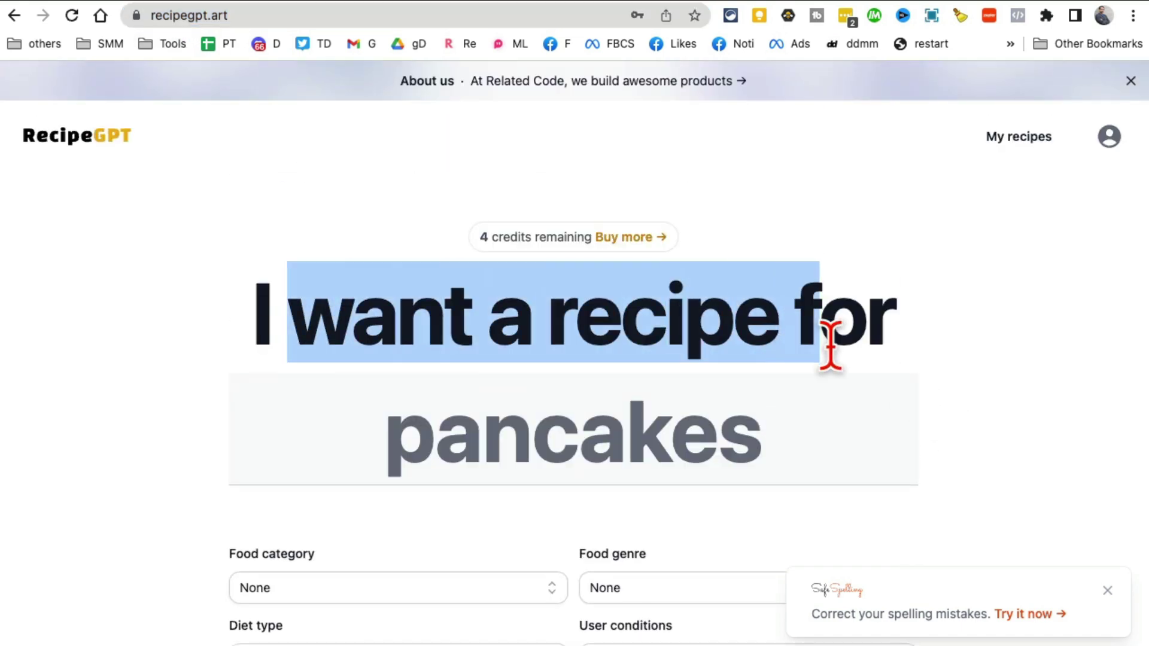
{"action": "left_click", "coordinate": [929, 372]}
{"action": "triple_click", "coordinate": [744, 307]}
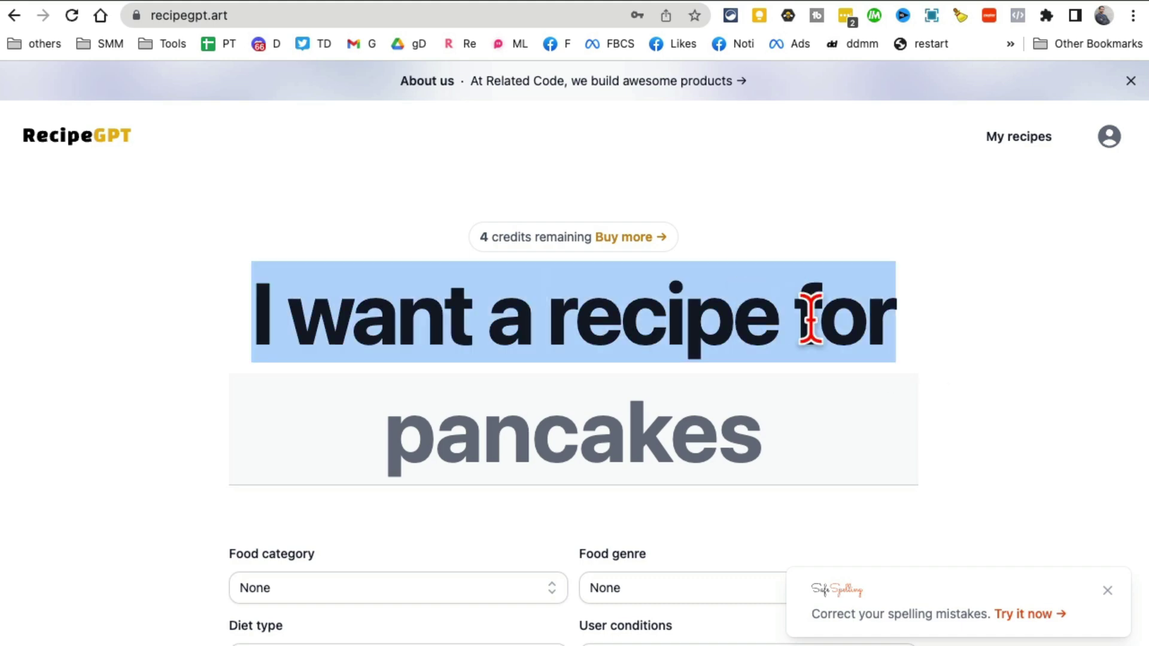
{"action": "scroll", "coordinate": [997, 399], "scroll_direction": "down", "scroll_amount": 2}
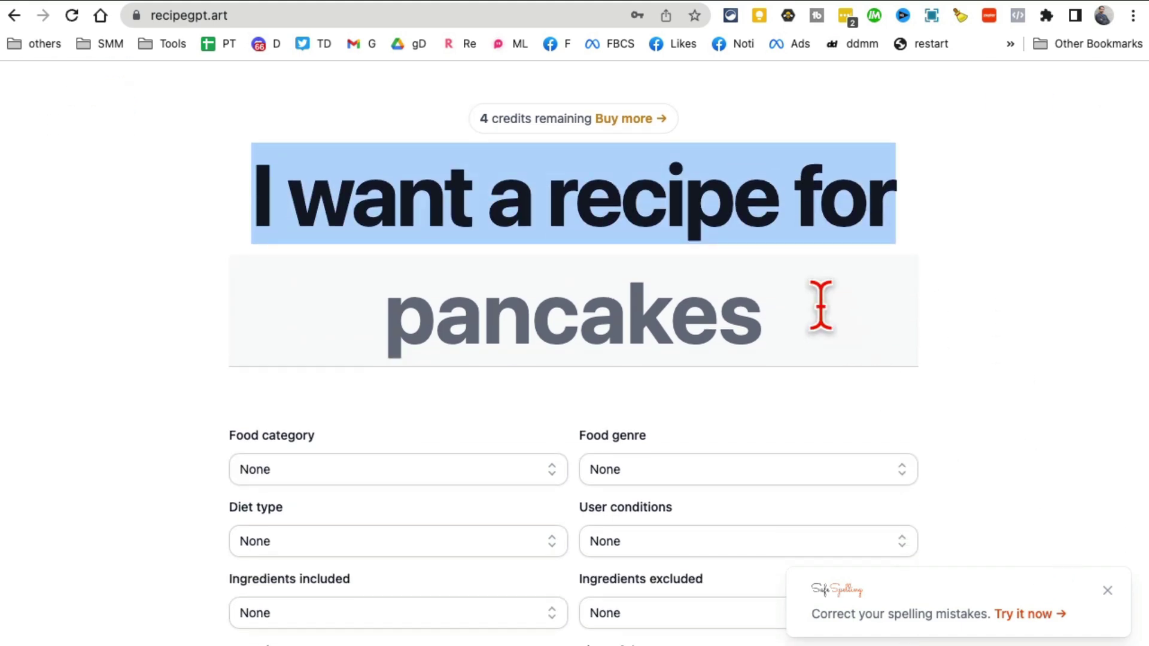
Step: Request a recipe for pancakes, producing the Classic Pancakes Recipe with ingredients and steps
{"action": "left_click", "coordinate": [537, 319]}
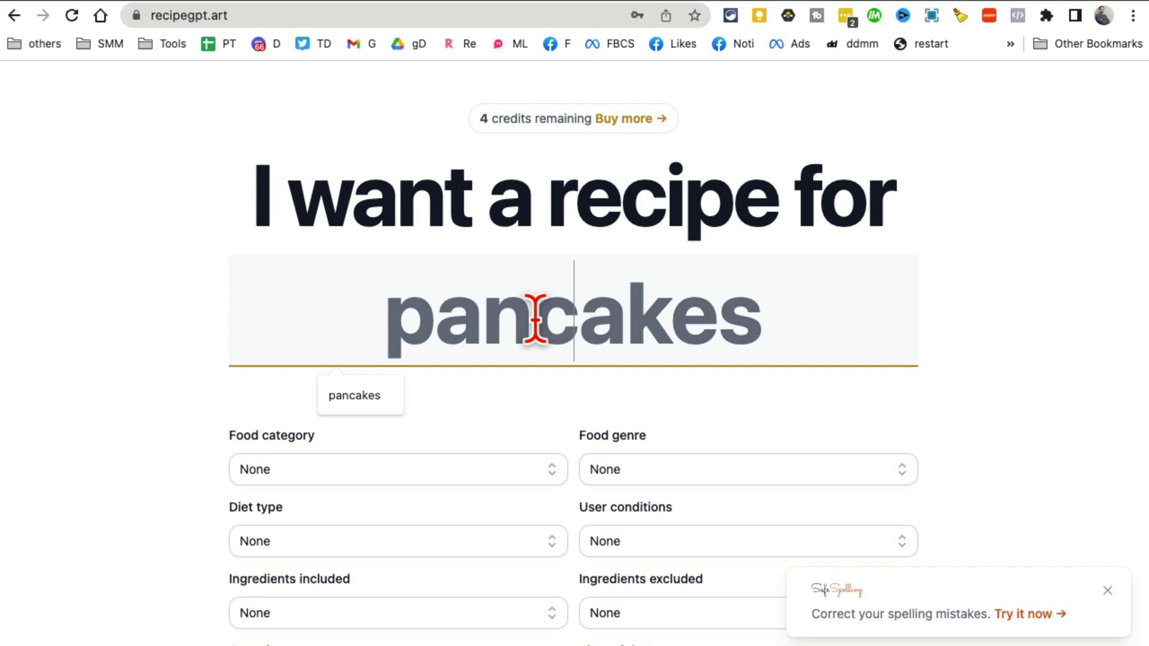
{"action": "left_click", "coordinate": [346, 396]}
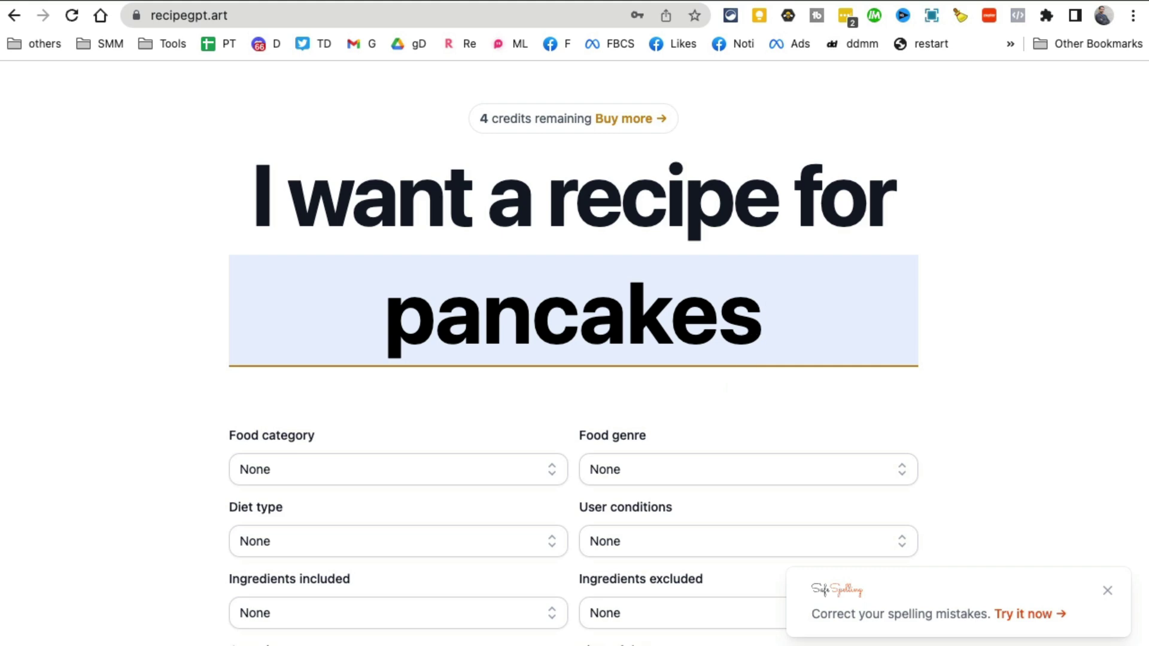
{"action": "key", "text": "Return"}
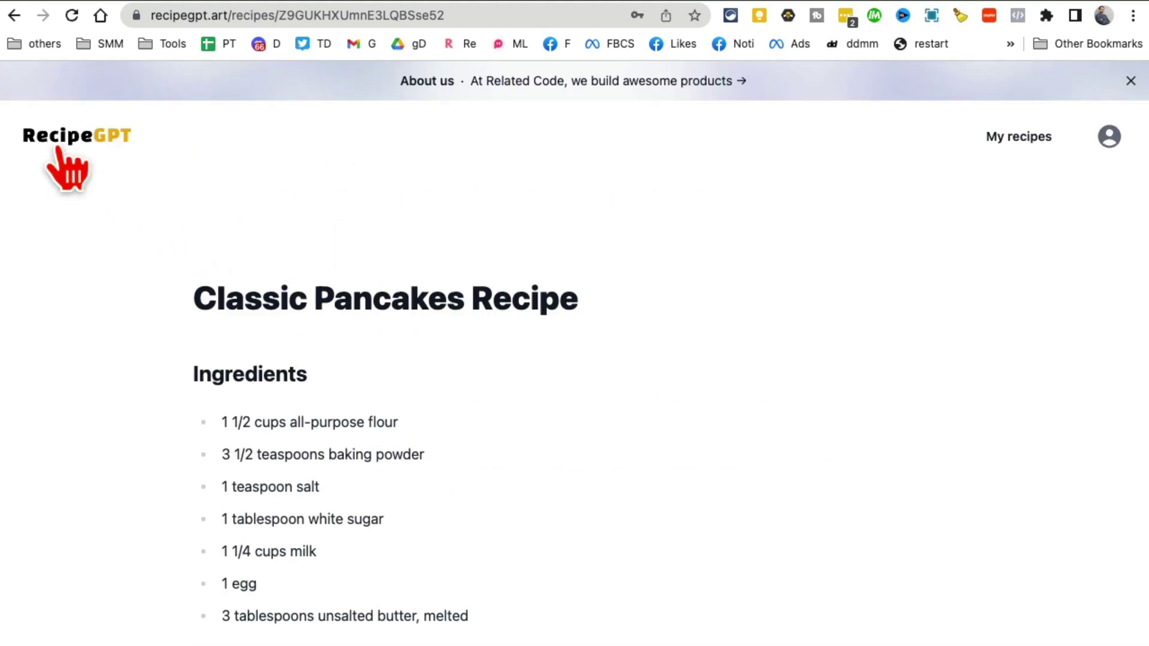
Step: Review RecipeGPT's food category options, then switch to the RevMake.ai review maker
{"action": "left_click", "coordinate": [63, 147]}
{"action": "scroll", "coordinate": [929, 431], "scroll_direction": "down", "scroll_amount": 2}
{"action": "scroll", "coordinate": [929, 430], "scroll_direction": "down", "scroll_amount": 3}
{"action": "scroll", "coordinate": [928, 431], "scroll_direction": "up", "scroll_amount": 5}
{"action": "scroll", "coordinate": [771, 466], "scroll_direction": "down", "scroll_amount": 2}
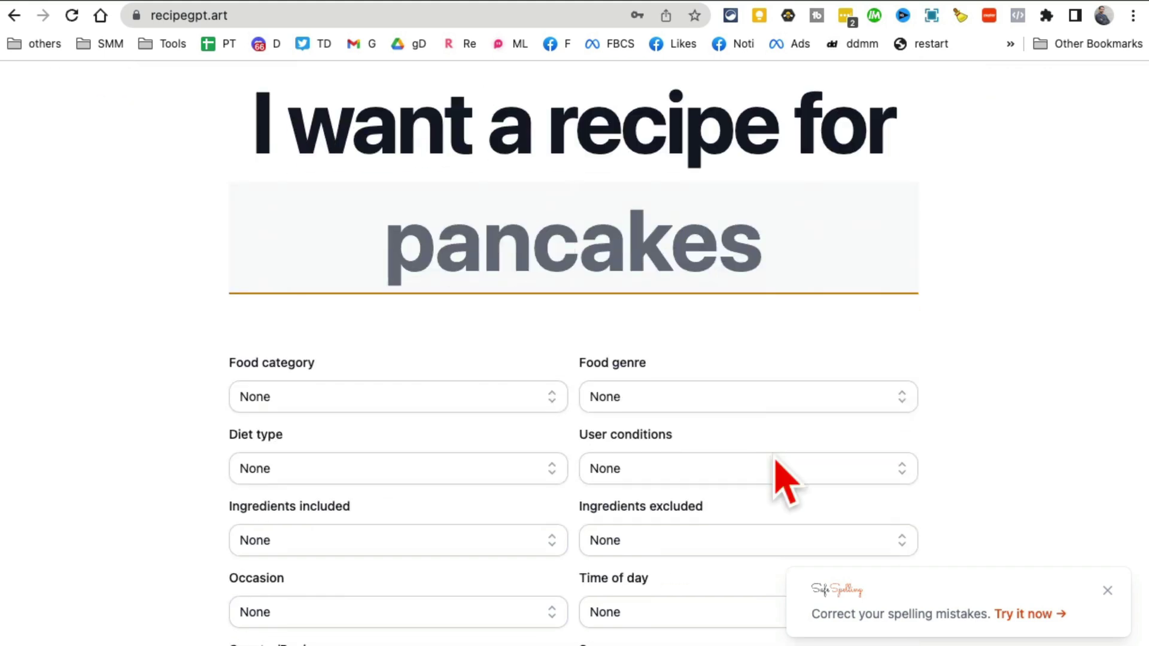
{"action": "scroll", "coordinate": [347, 270], "scroll_direction": "down", "scroll_amount": 2}
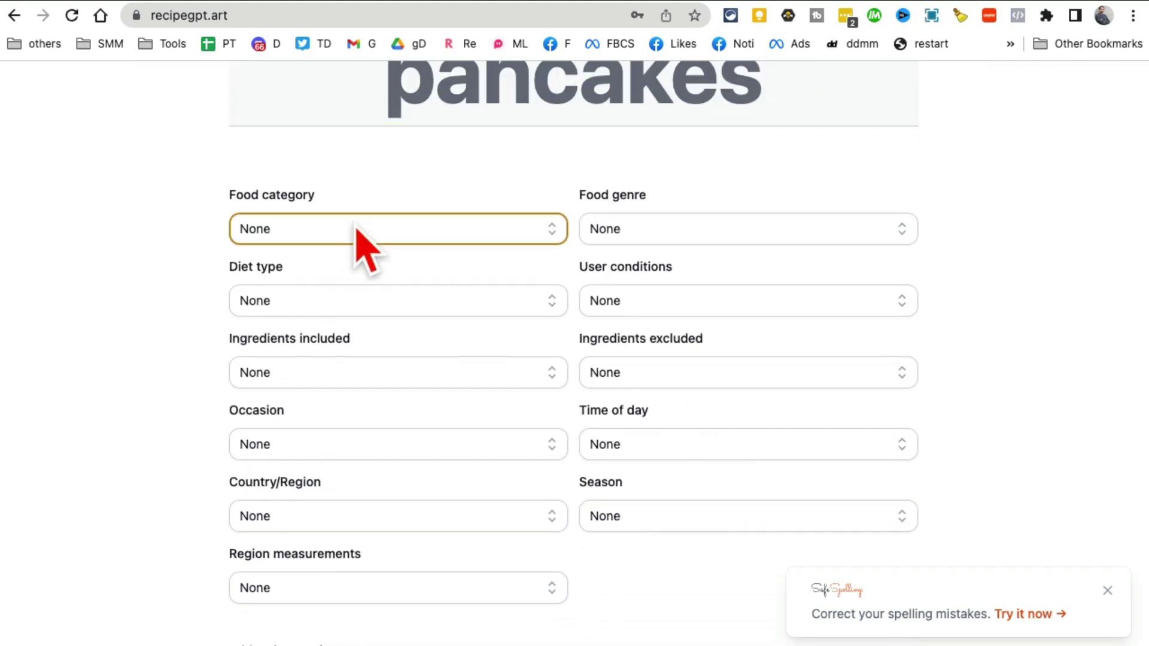
{"action": "left_click", "coordinate": [350, 226]}
{"action": "left_click", "coordinate": [121, 241]}
{"action": "scroll", "coordinate": [604, 509], "scroll_direction": "down", "scroll_amount": 1}
{"action": "scroll", "coordinate": [603, 510], "scroll_direction": "down", "scroll_amount": 2}
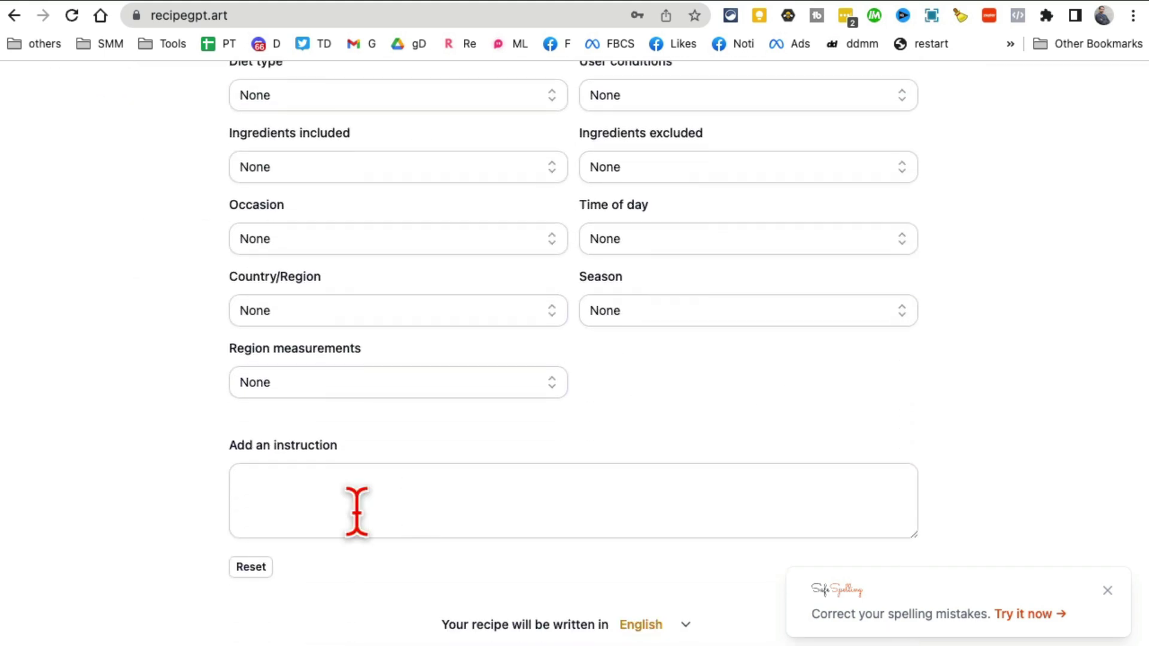
{"action": "scroll", "coordinate": [601, 521], "scroll_direction": "up", "scroll_amount": 3}
{"action": "scroll", "coordinate": [597, 506], "scroll_direction": "up", "scroll_amount": 3}
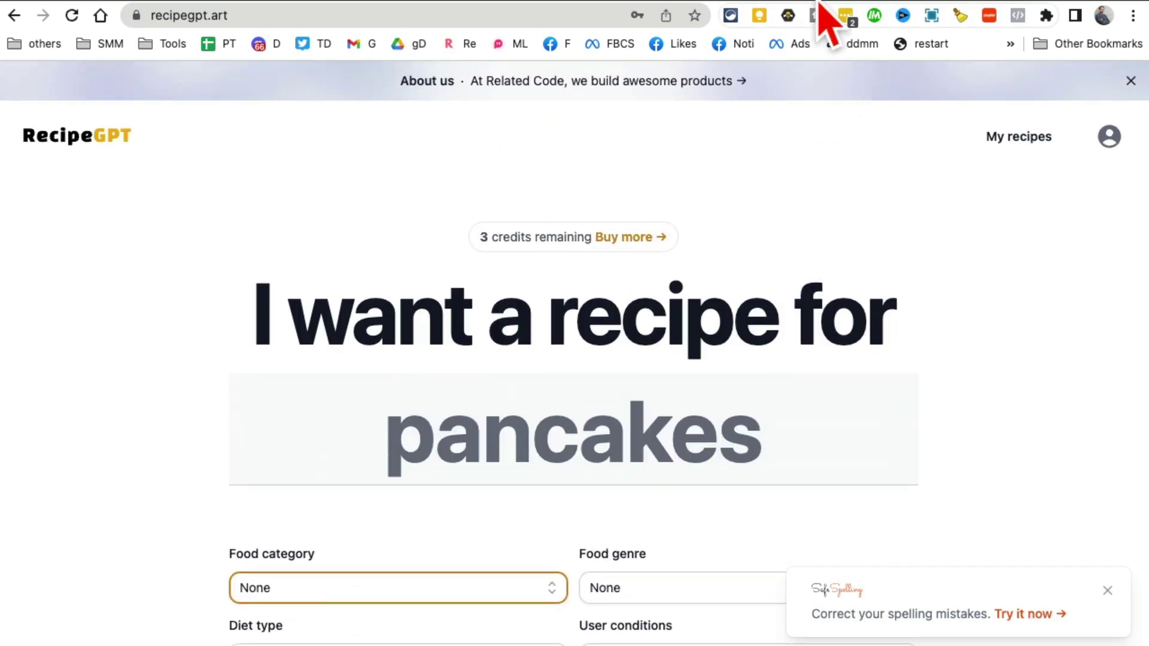
{"action": "left_click", "coordinate": [826, 9]}
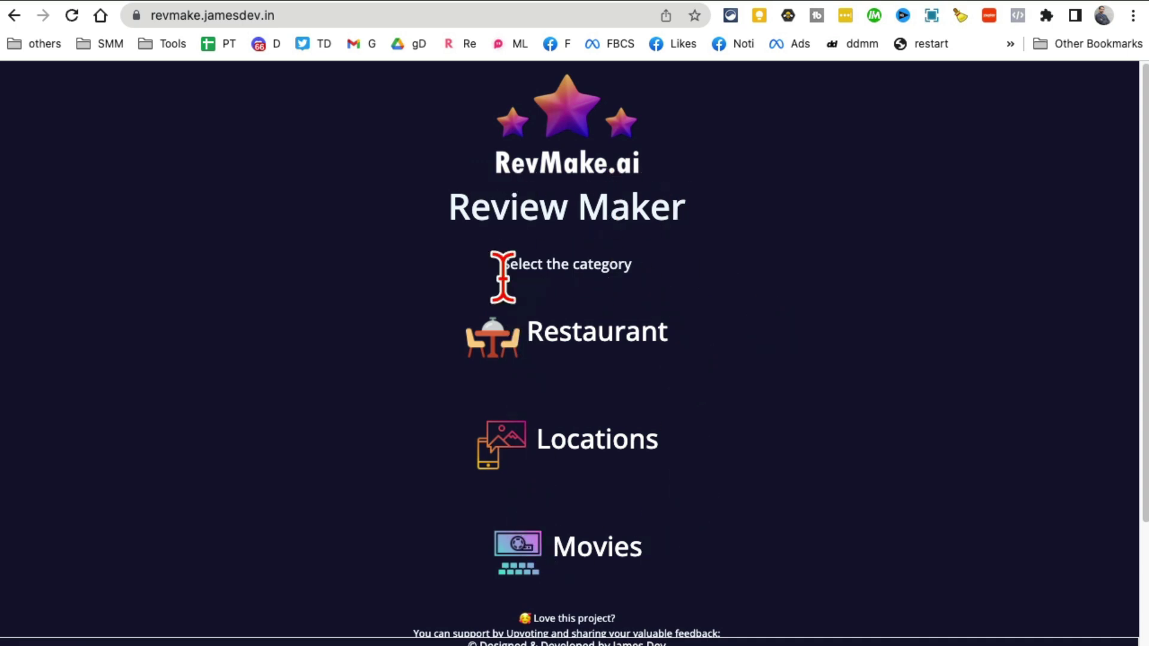
Step: Generate a restaurant review for ali's vegan shop with Ambience Good, Price High and a best vegan salads mention
{"action": "left_click", "coordinate": [624, 363]}
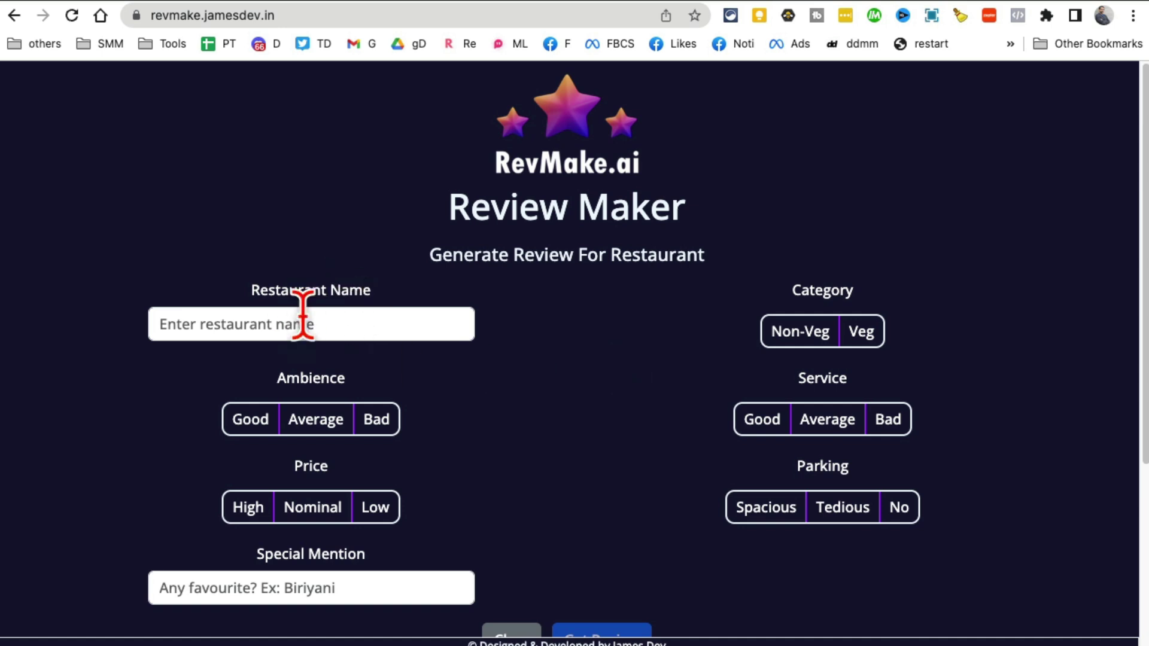
{"action": "left_click", "coordinate": [322, 314]}
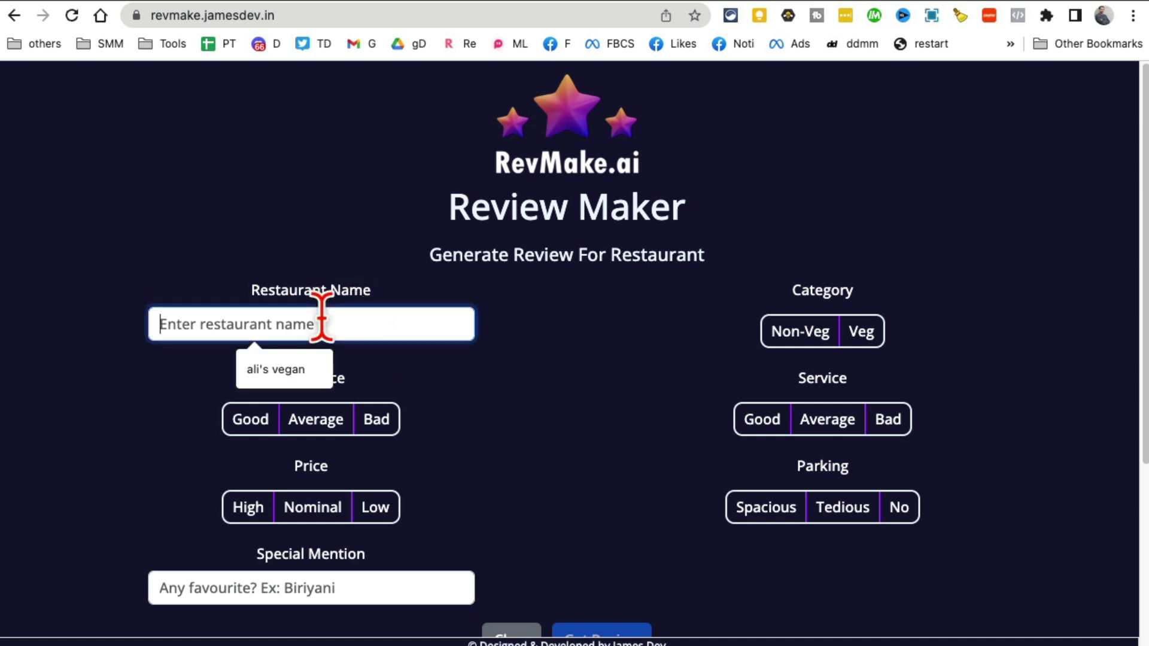
{"action": "left_click", "coordinate": [313, 368]}
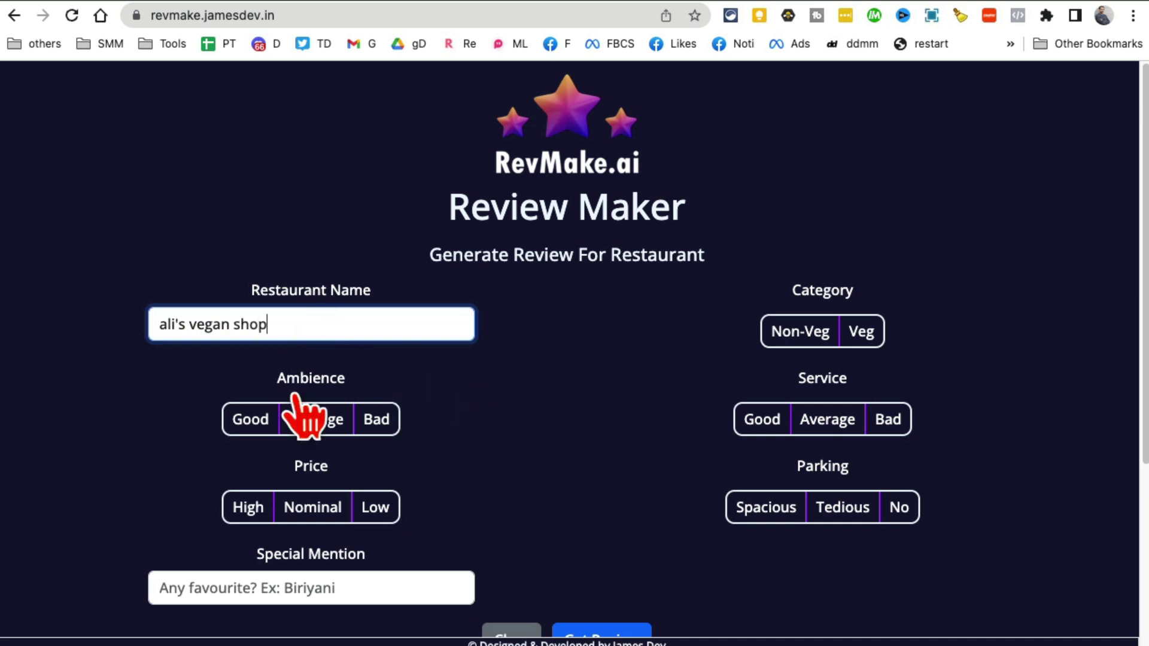
{"action": "left_click", "coordinate": [251, 418]}
{"action": "scroll", "coordinate": [436, 483], "scroll_direction": "down", "scroll_amount": 1}
{"action": "left_click", "coordinate": [249, 480]}
{"action": "scroll", "coordinate": [461, 475], "scroll_direction": "down", "scroll_amount": 1}
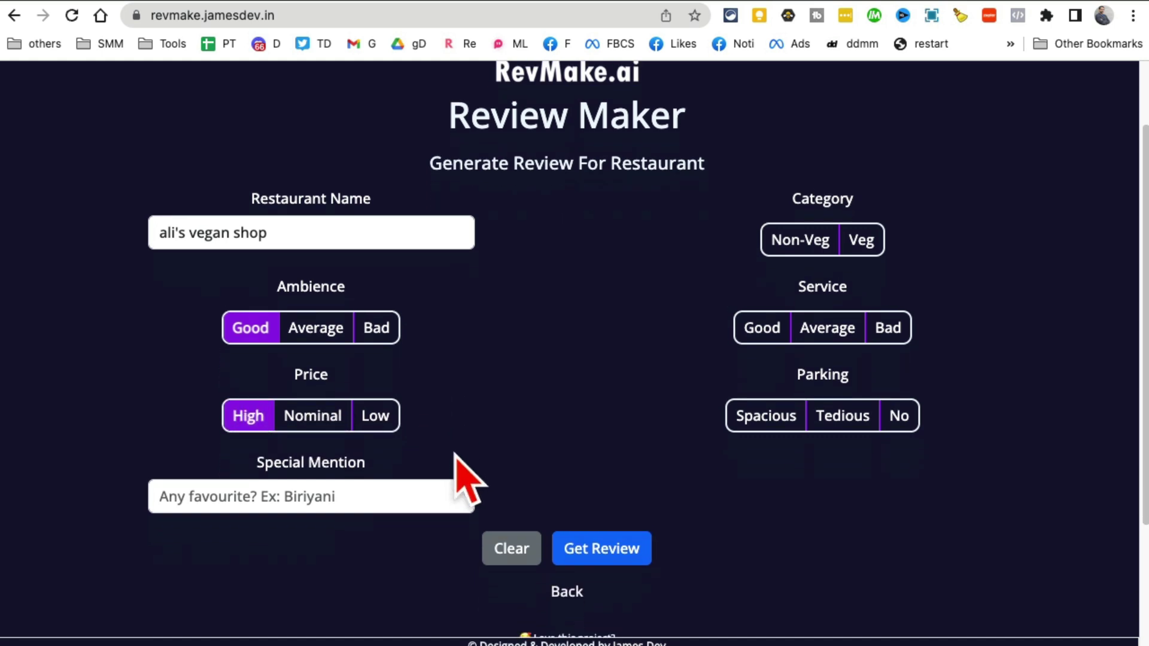
{"action": "left_click", "coordinate": [347, 489]}
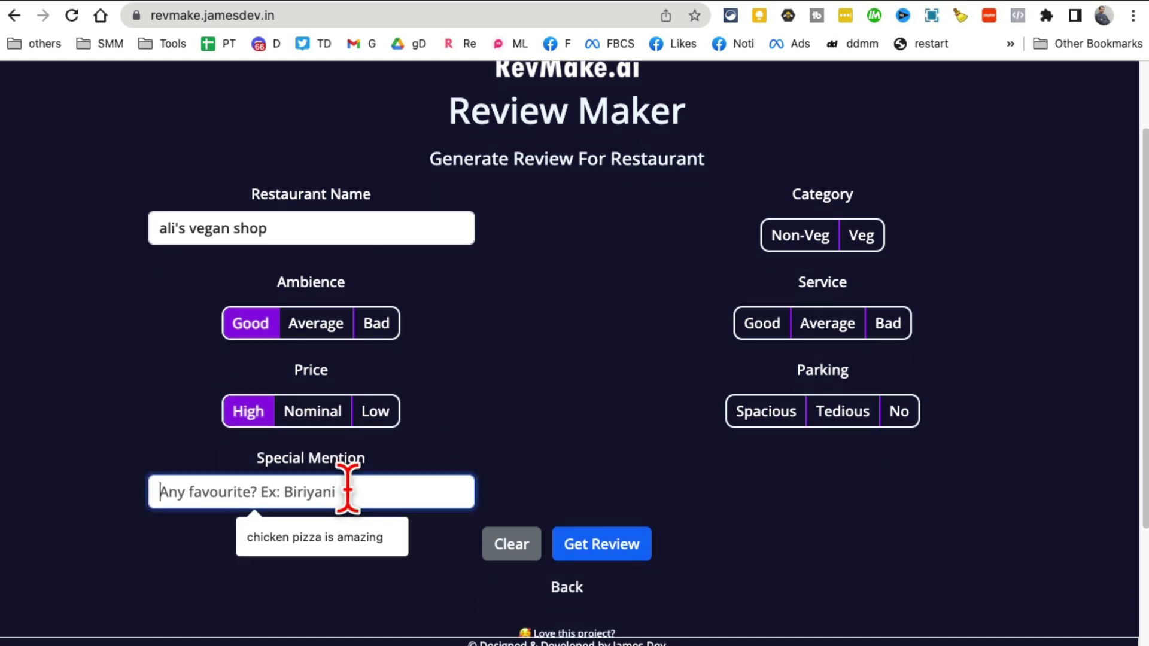
{"action": "type", "text": "best vegan salads"}
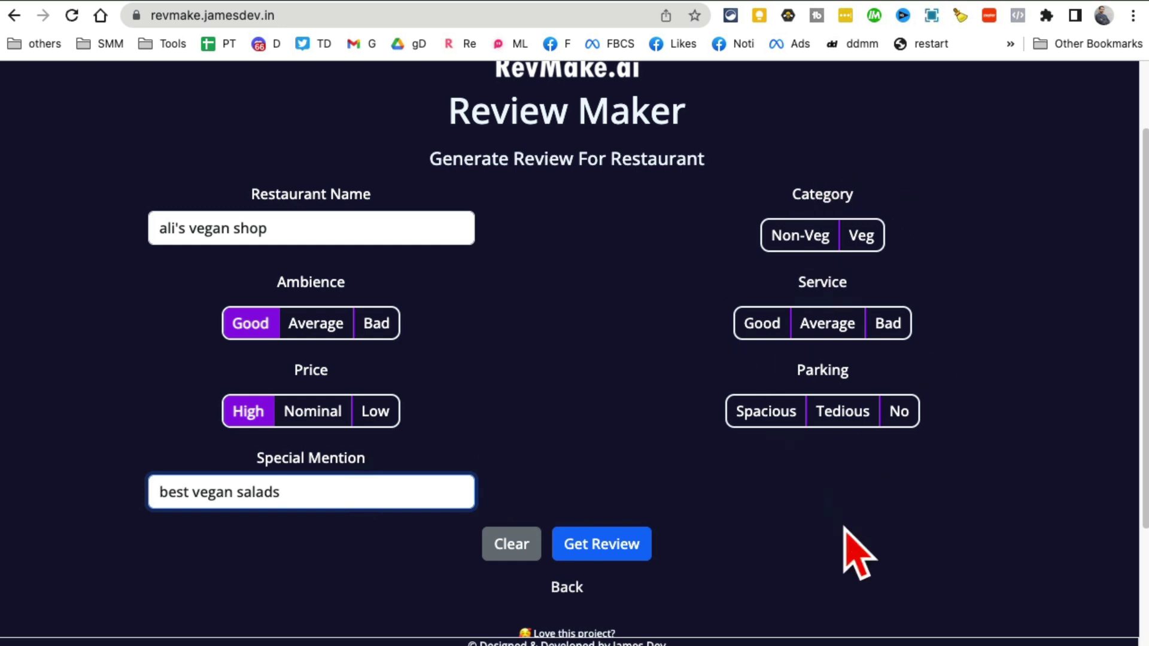
{"action": "left_click", "coordinate": [635, 548]}
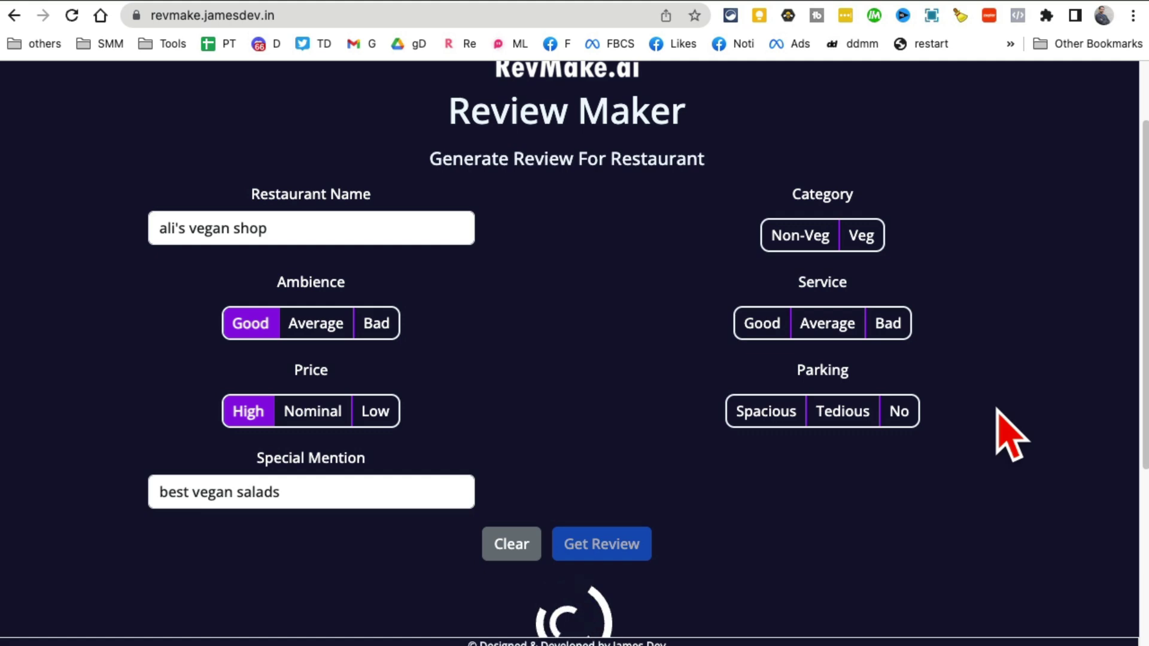
{"action": "scroll", "coordinate": [1006, 430], "scroll_direction": "down", "scroll_amount": 3}
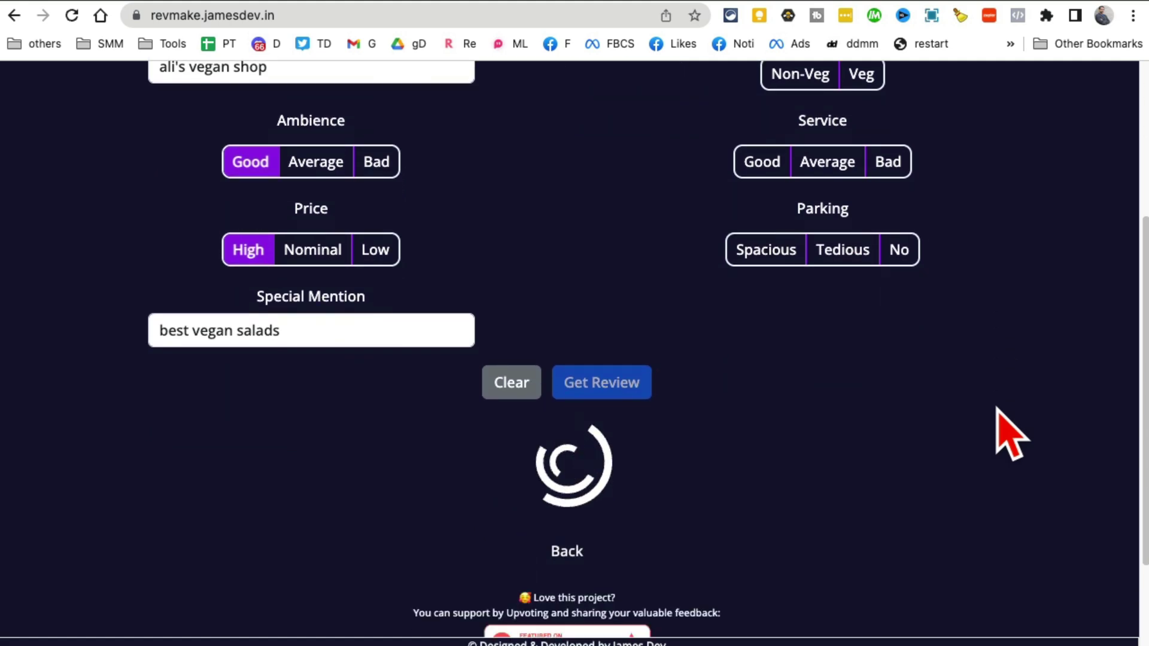
{"action": "scroll", "coordinate": [1005, 432], "scroll_direction": "down", "scroll_amount": 3}
Step: Select the generated Ali's Vegan Shop review text
{"action": "left_click_drag", "start_coordinate": [729, 426], "coordinate": [101, 337]}
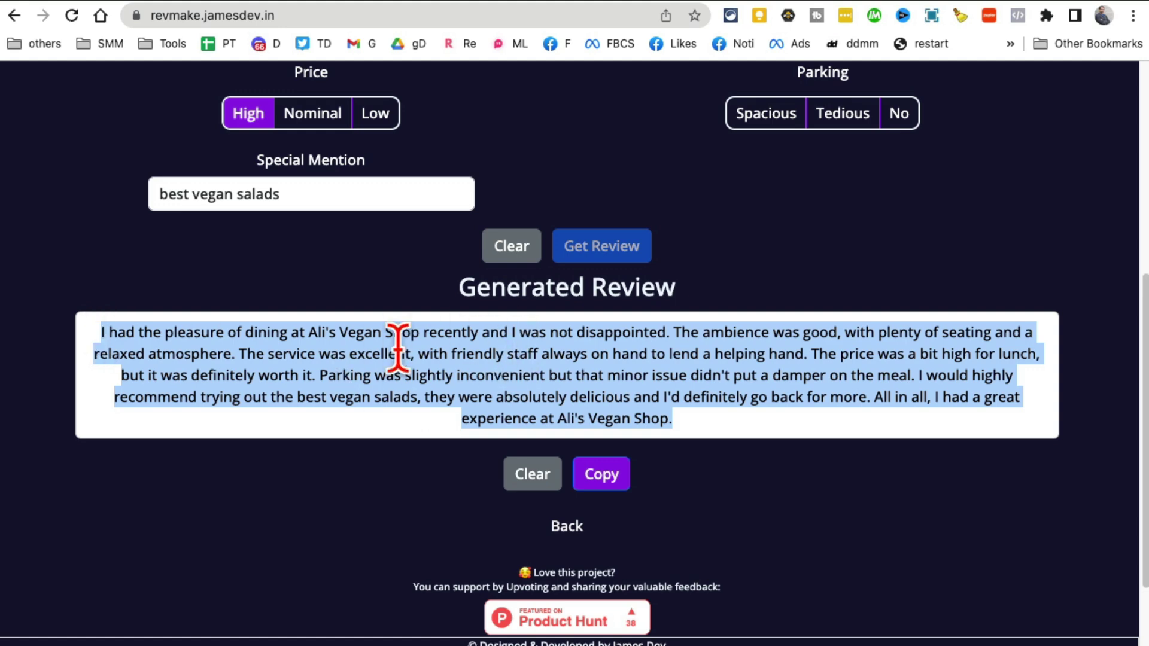
{"action": "left_click", "coordinate": [141, 318]}
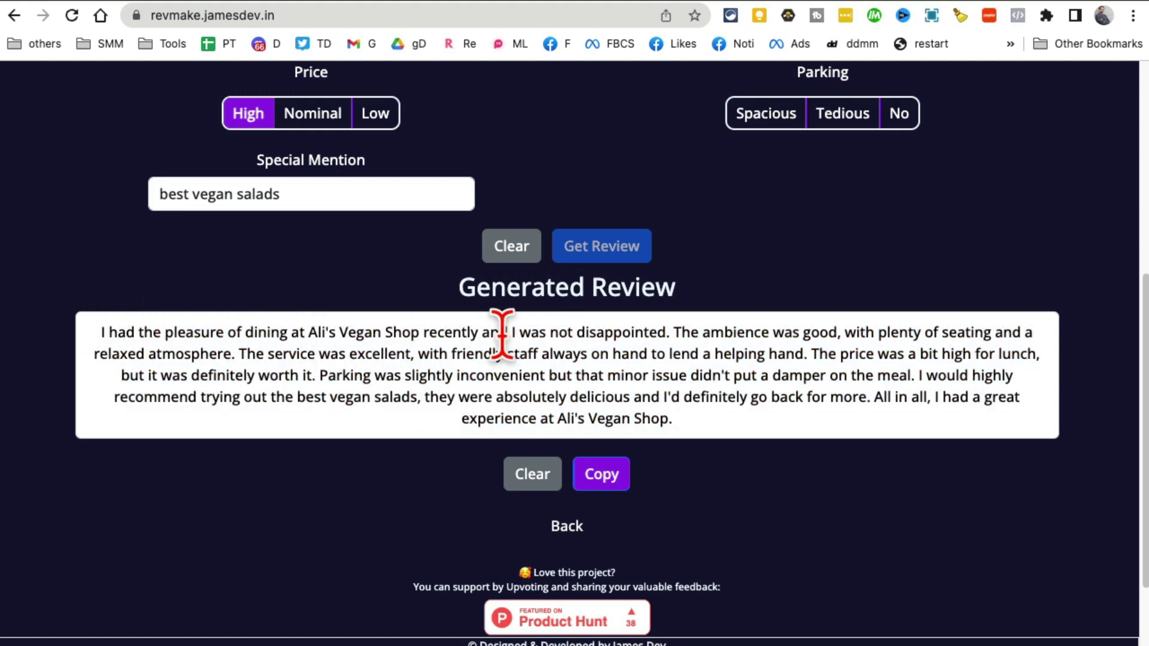
{"action": "left_click_drag", "start_coordinate": [384, 332], "coordinate": [689, 436]}
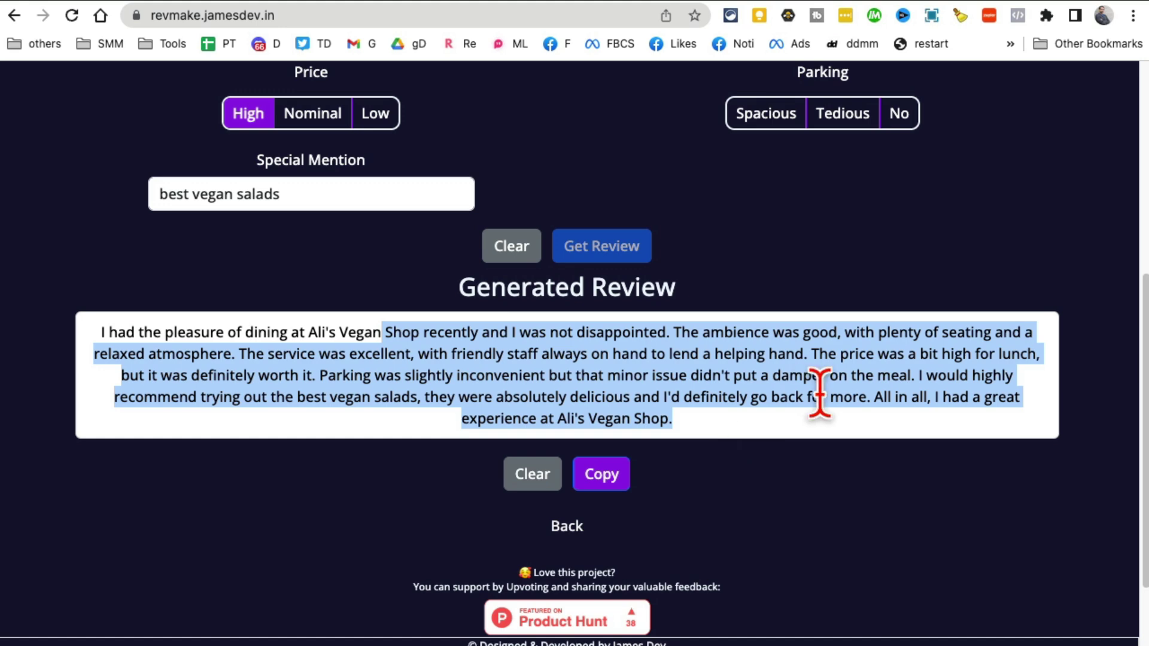
{"action": "scroll", "coordinate": [818, 400], "scroll_direction": "up", "scroll_amount": 5}
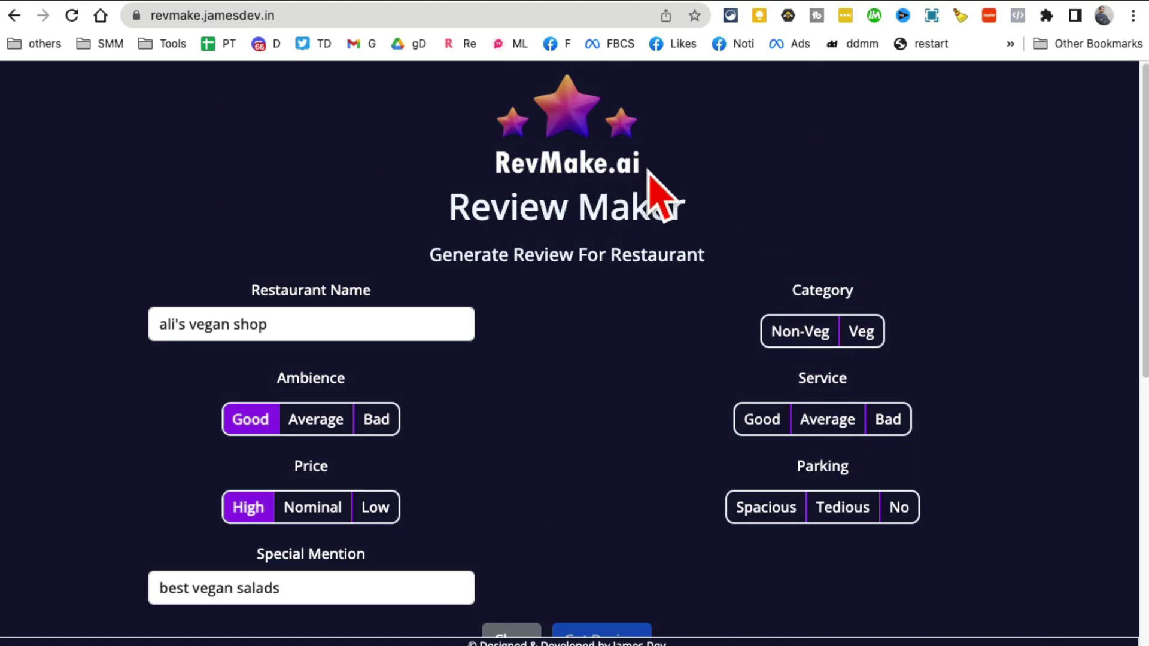
Step: View the QR Code AI Art Generator space and select its QR code web address and snowy mountain hut prompt
{"action": "left_click", "coordinate": [876, 10]}
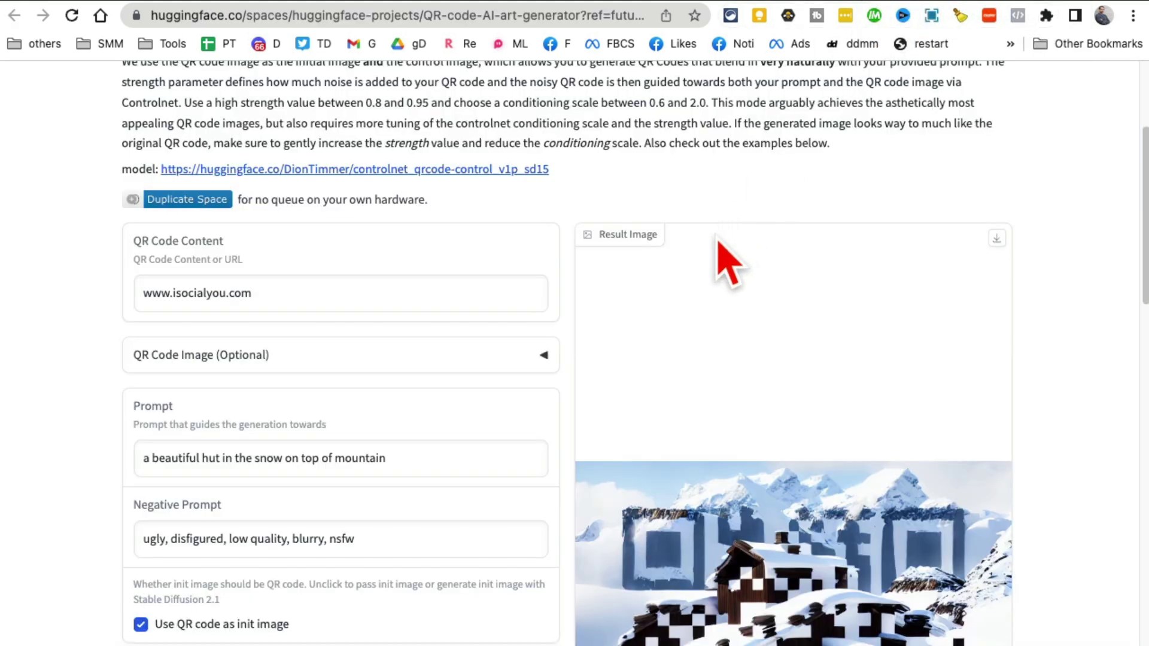
{"action": "scroll", "coordinate": [723, 256], "scroll_direction": "up", "scroll_amount": 3}
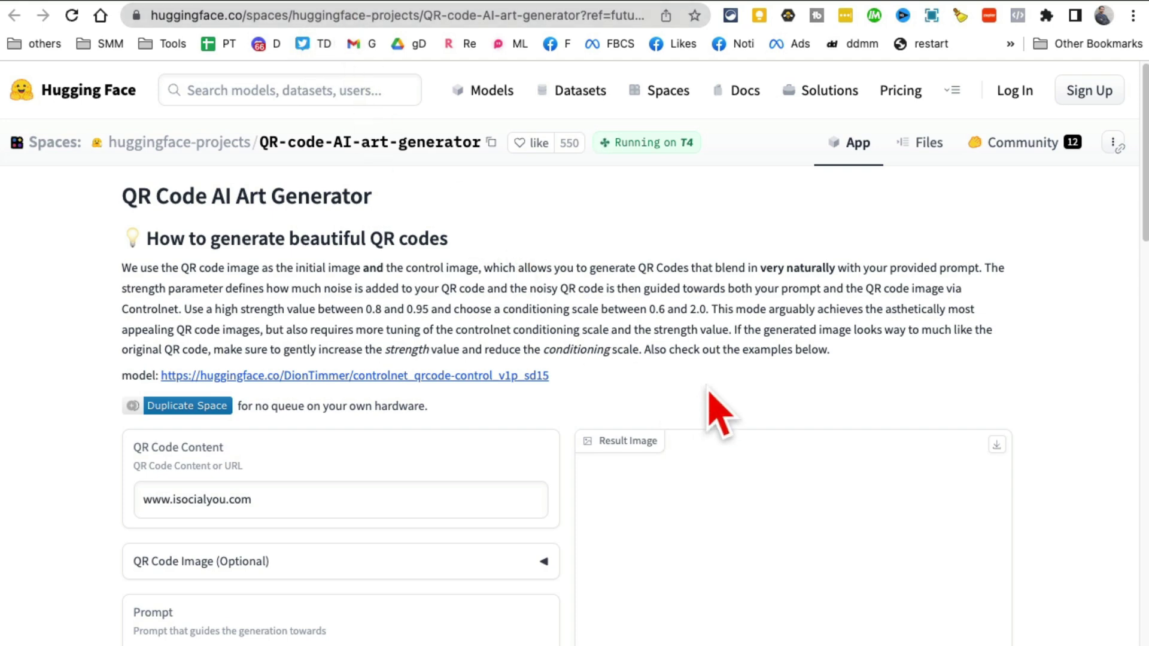
{"action": "scroll", "coordinate": [718, 413], "scroll_direction": "down", "scroll_amount": 3}
{"action": "scroll", "coordinate": [722, 413], "scroll_direction": "down", "scroll_amount": 5}
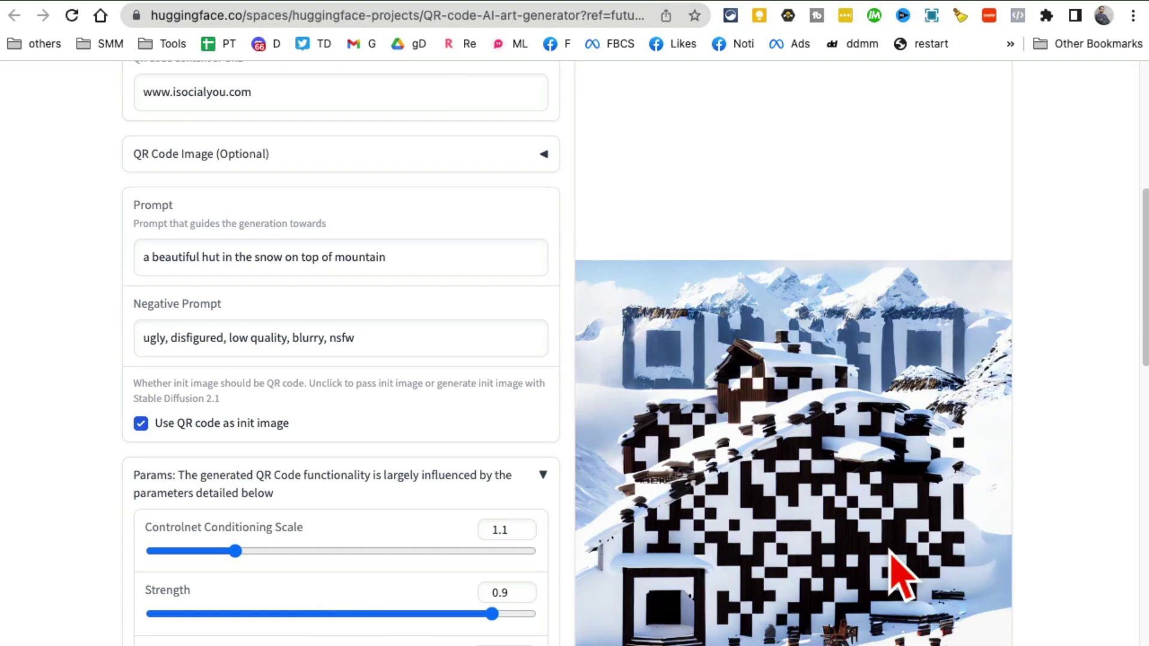
{"action": "scroll", "coordinate": [892, 569], "scroll_direction": "down", "scroll_amount": 1}
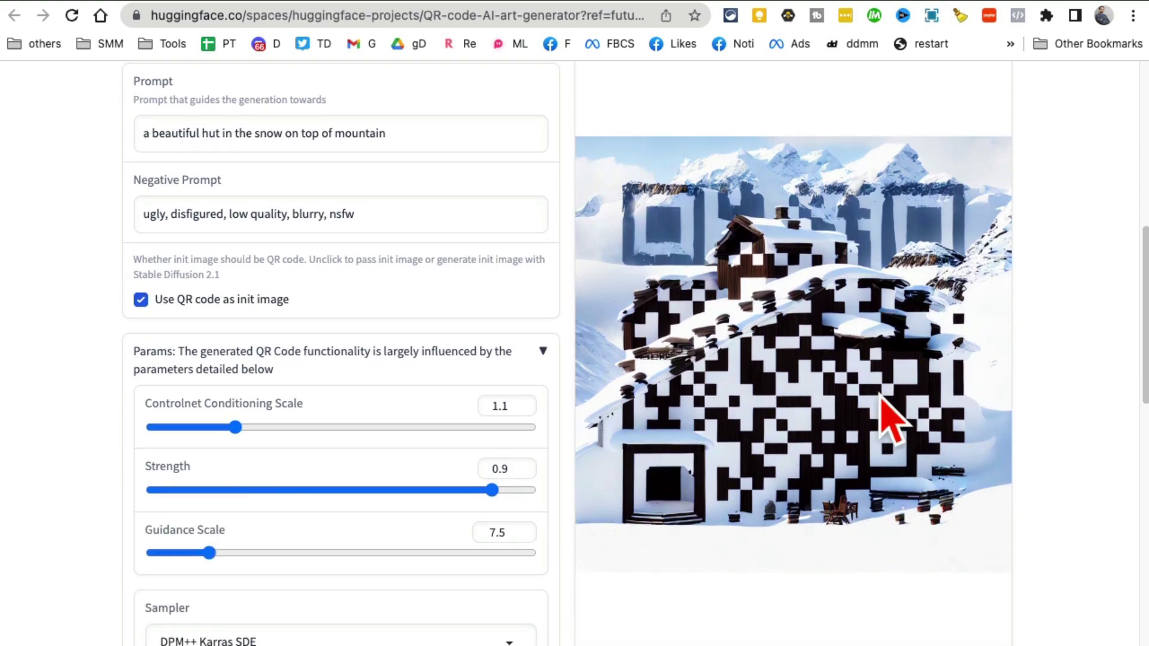
{"action": "scroll", "coordinate": [949, 471], "scroll_direction": "up", "scroll_amount": 3}
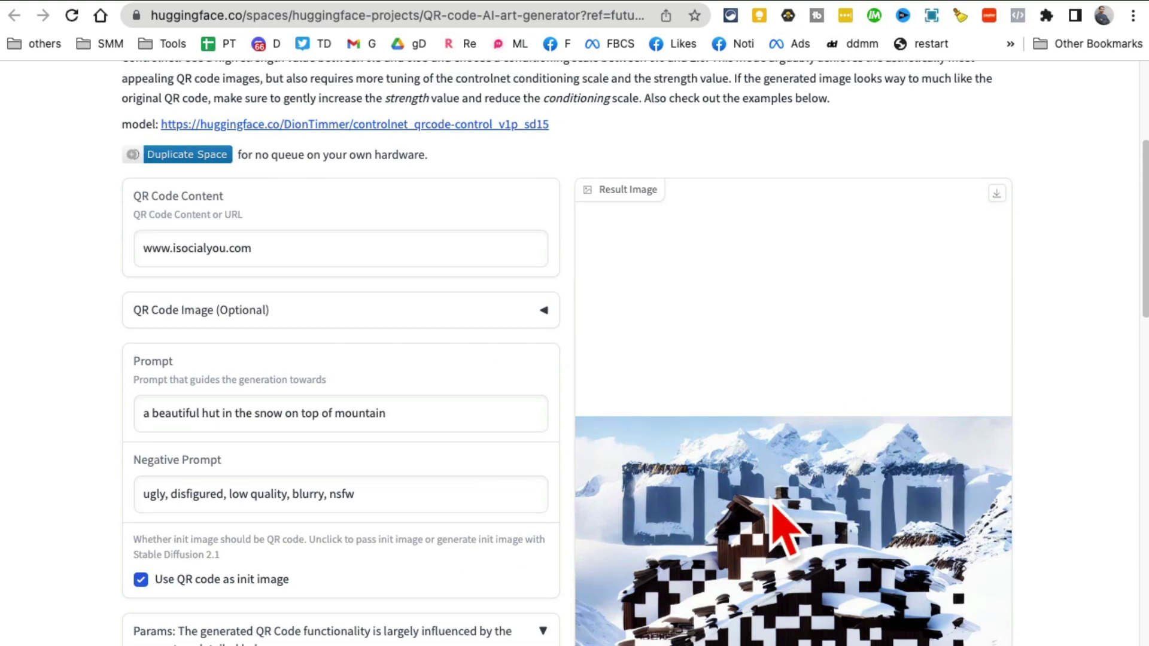
{"action": "left_click", "coordinate": [332, 253]}
{"action": "left_click_drag", "start_coordinate": [332, 252], "coordinate": [192, 251]}
{"action": "left_click_drag", "start_coordinate": [326, 256], "coordinate": [117, 286]}
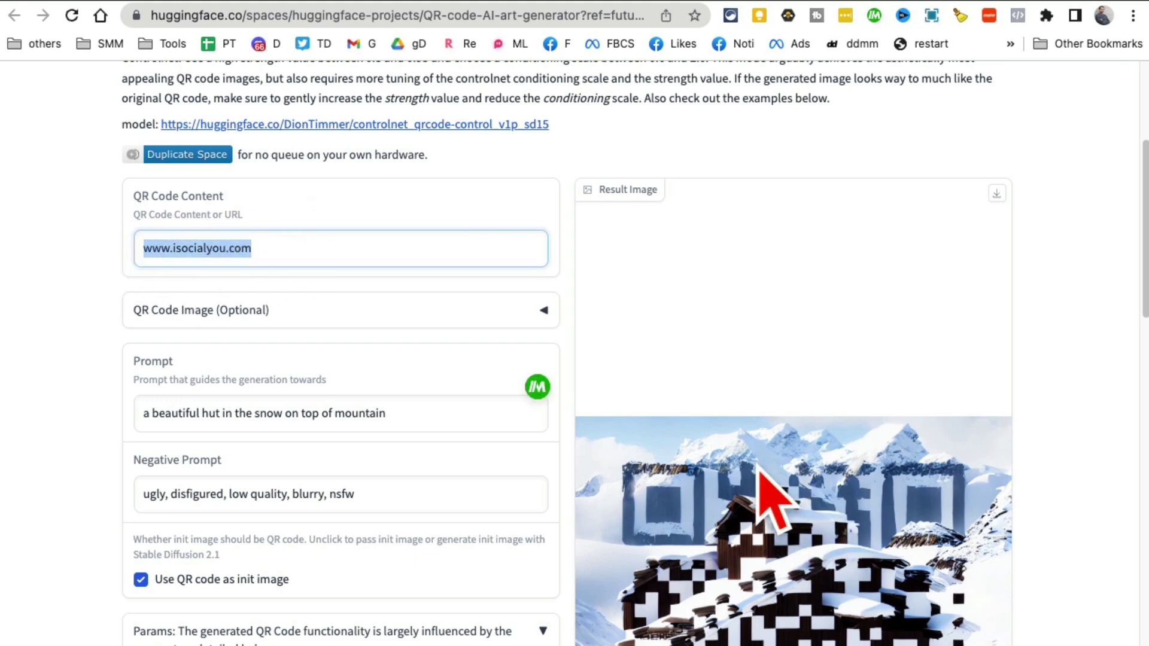
{"action": "scroll", "coordinate": [593, 466], "scroll_direction": "down", "scroll_amount": 1}
{"action": "left_click_drag", "start_coordinate": [421, 329], "coordinate": [116, 347]}
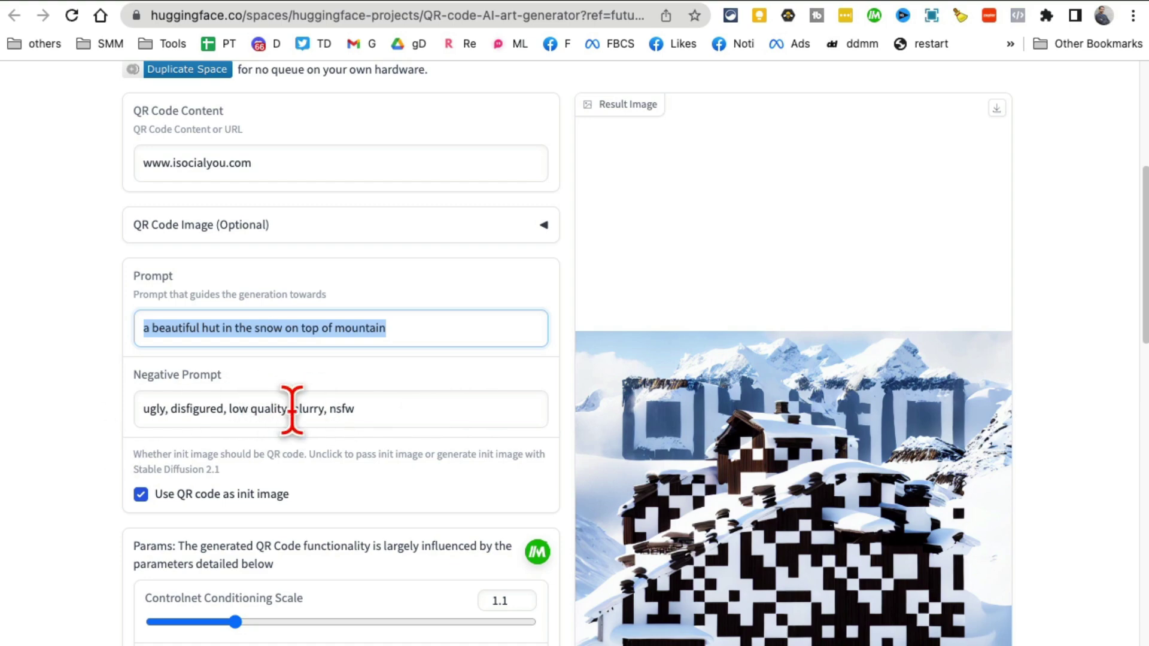
{"action": "scroll", "coordinate": [454, 484], "scroll_direction": "down", "scroll_amount": 3}
{"action": "scroll", "coordinate": [454, 454], "scroll_direction": "down", "scroll_amount": 3}
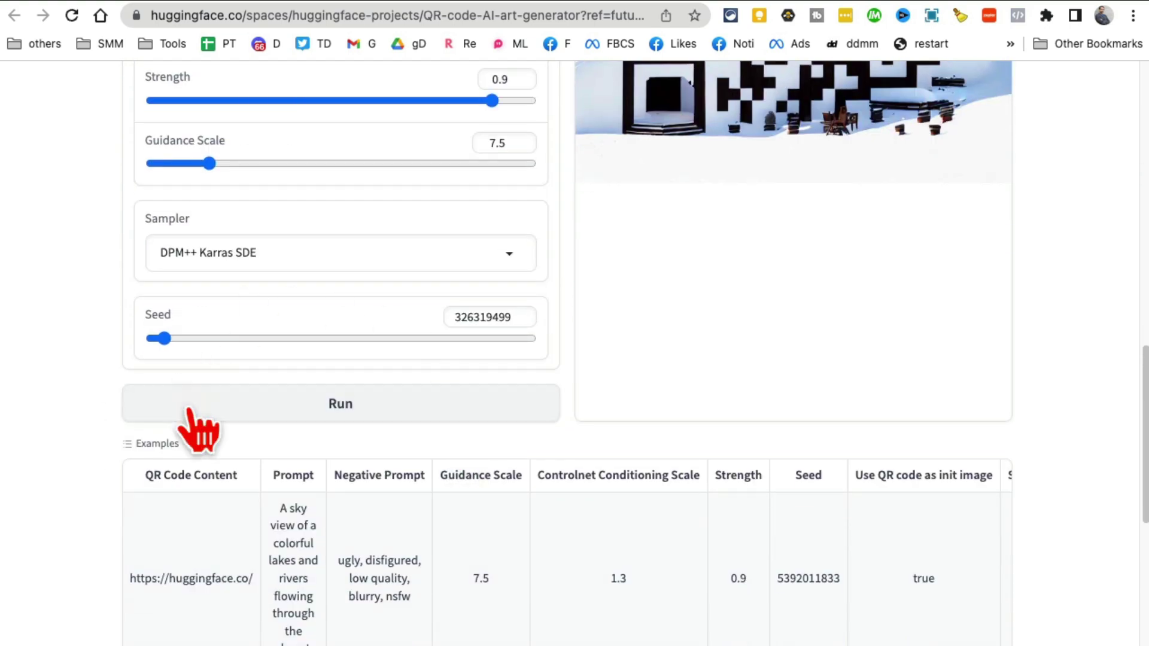
{"action": "scroll", "coordinate": [902, 436], "scroll_direction": "up", "scroll_amount": 4}
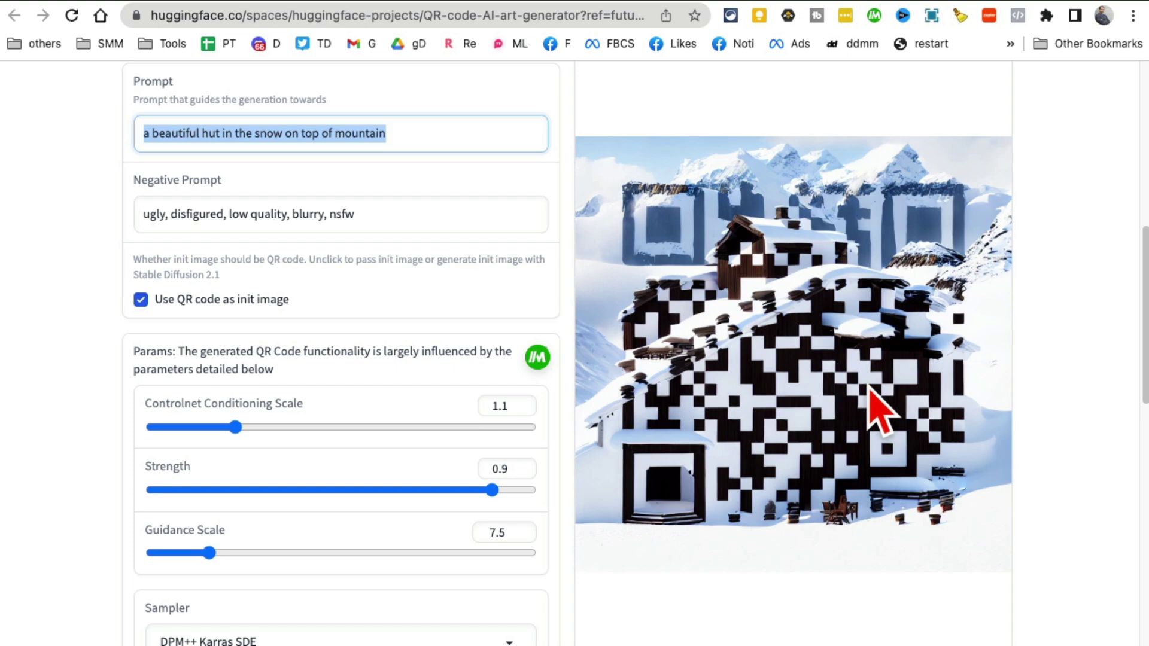
{"action": "scroll", "coordinate": [879, 409], "scroll_direction": "up", "scroll_amount": 6}
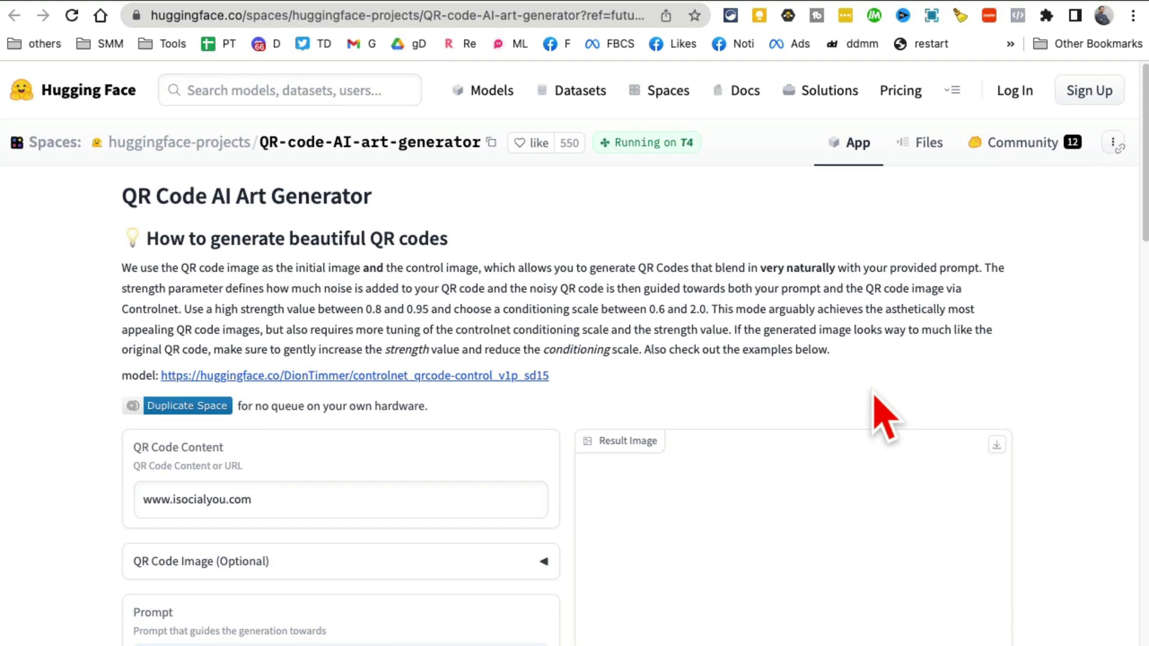